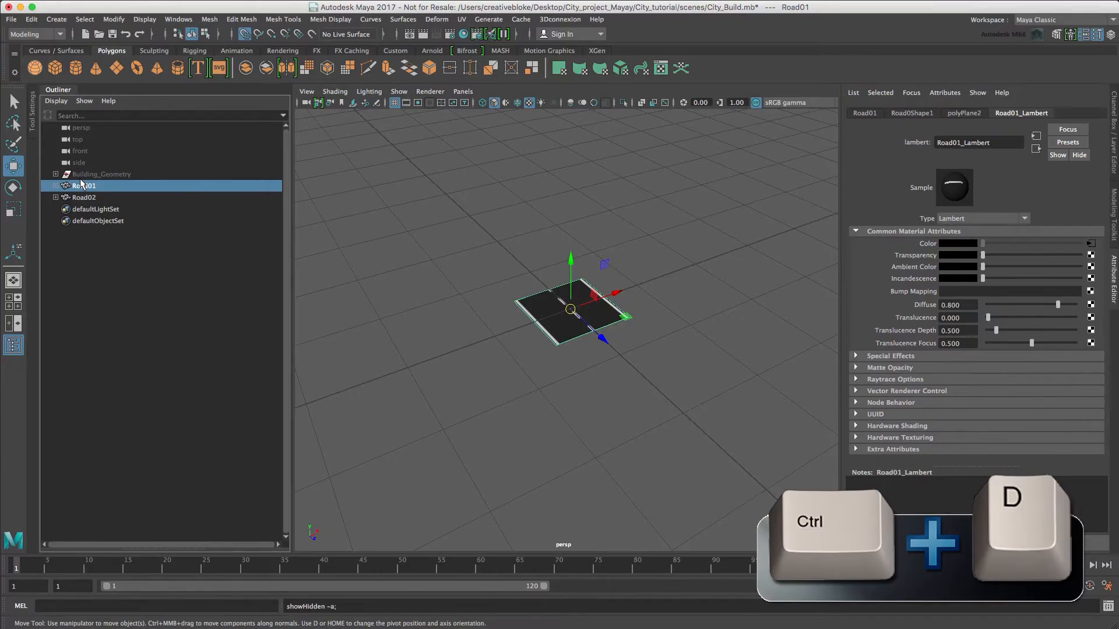
Hide Road01 and assign a new Lambert material to the Road02 plane.
{"action": "key", "text": "ctrl+h"}
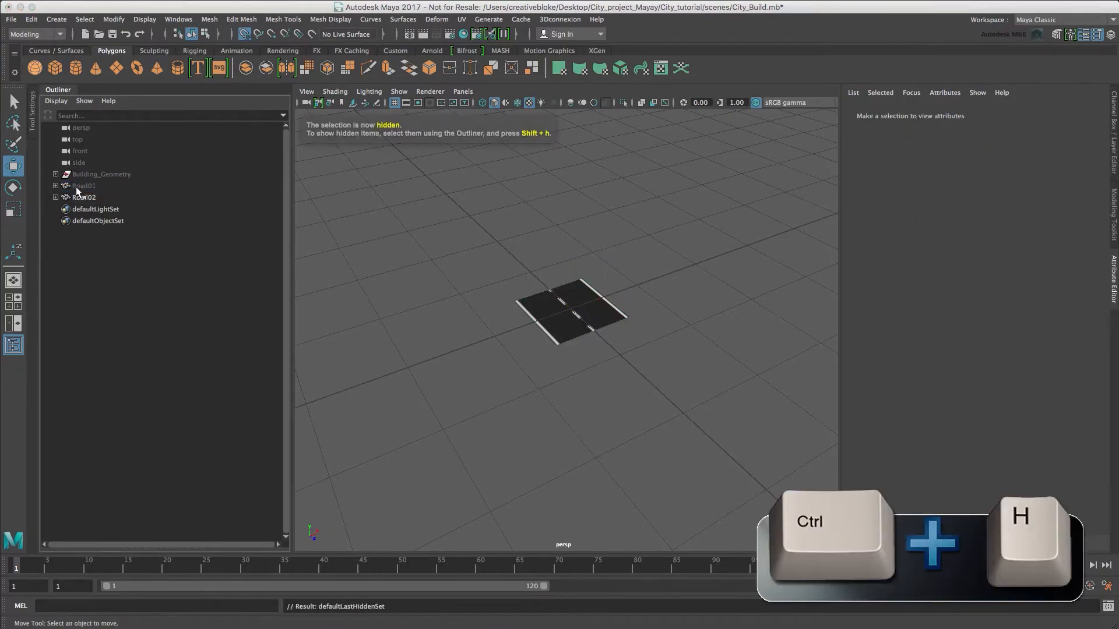
{"action": "left_click", "coordinate": [78, 196]}
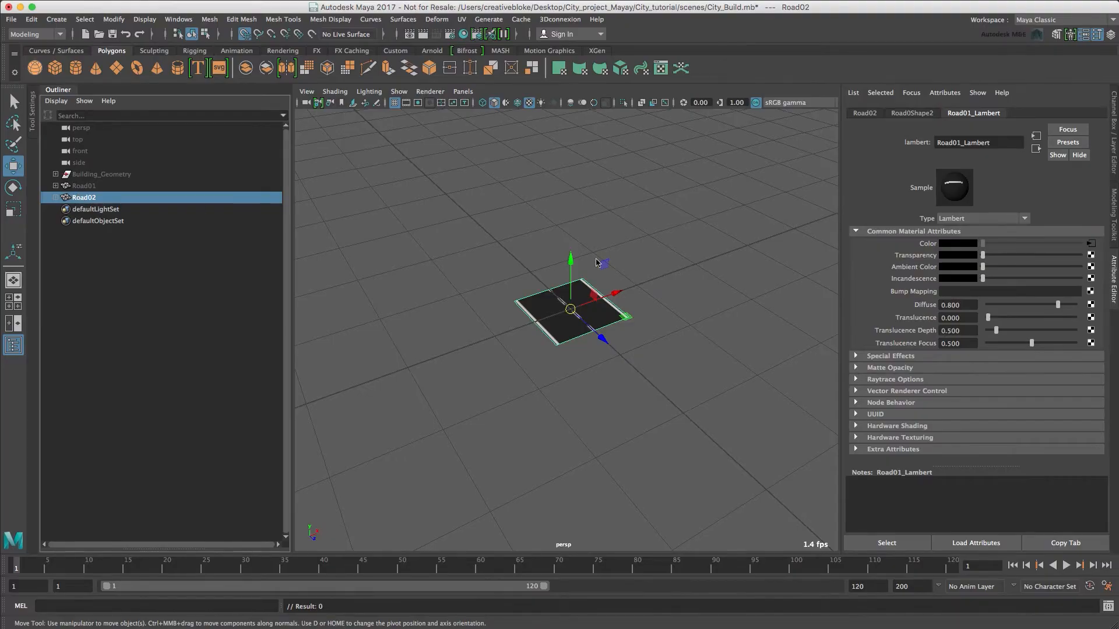
{"action": "right_click_drag", "start_coordinate": [579, 291], "coordinate": [553, 589]}
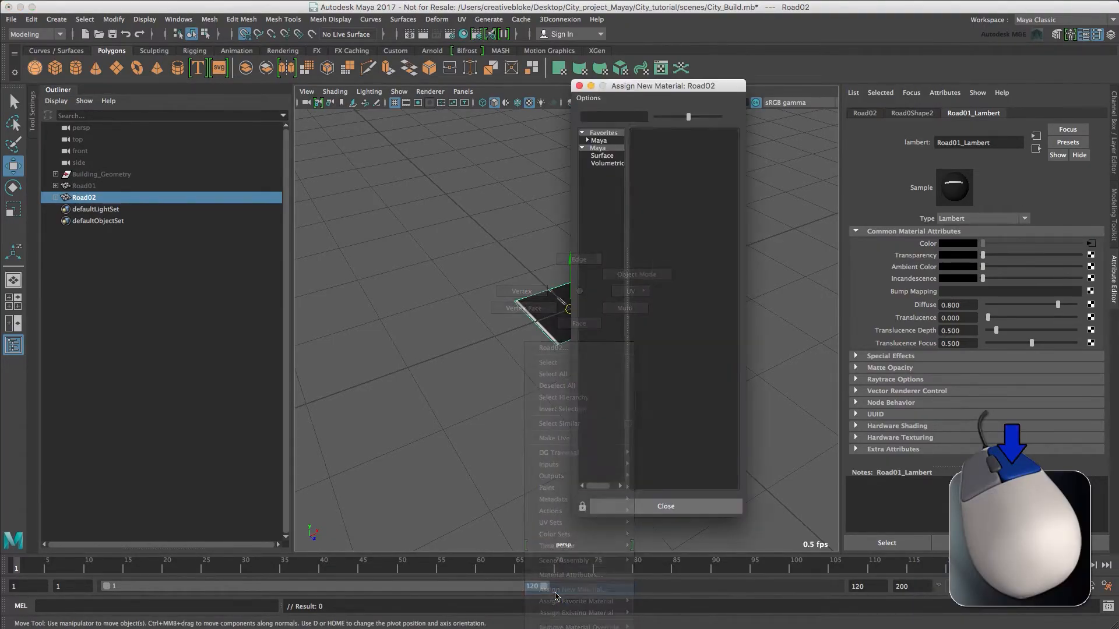
{"action": "left_click", "coordinate": [587, 134]}
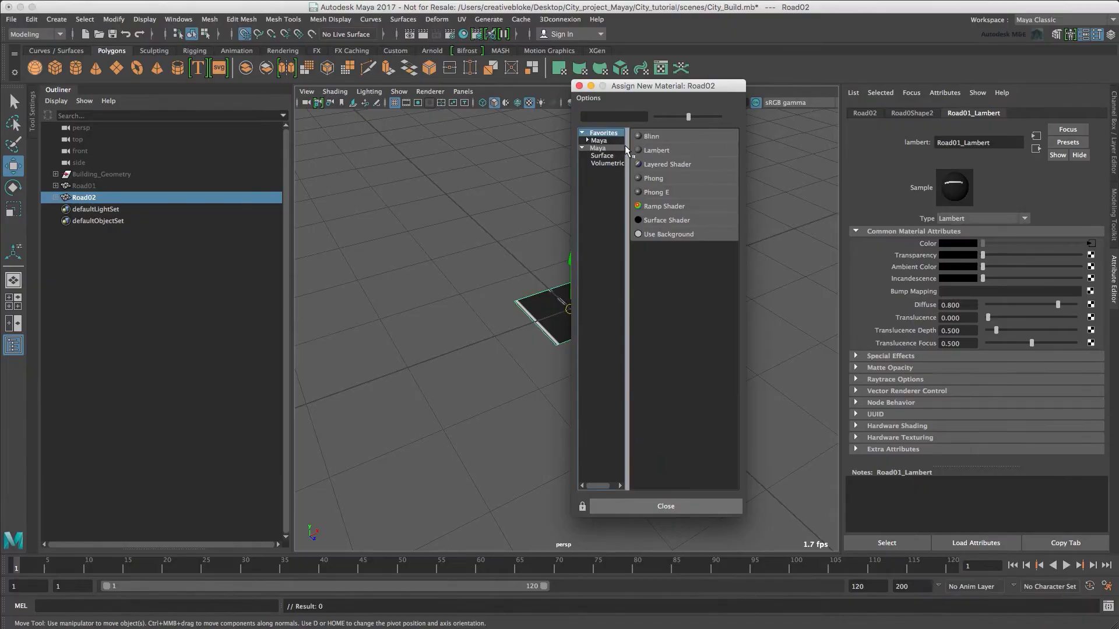
{"action": "left_click", "coordinate": [664, 150]}
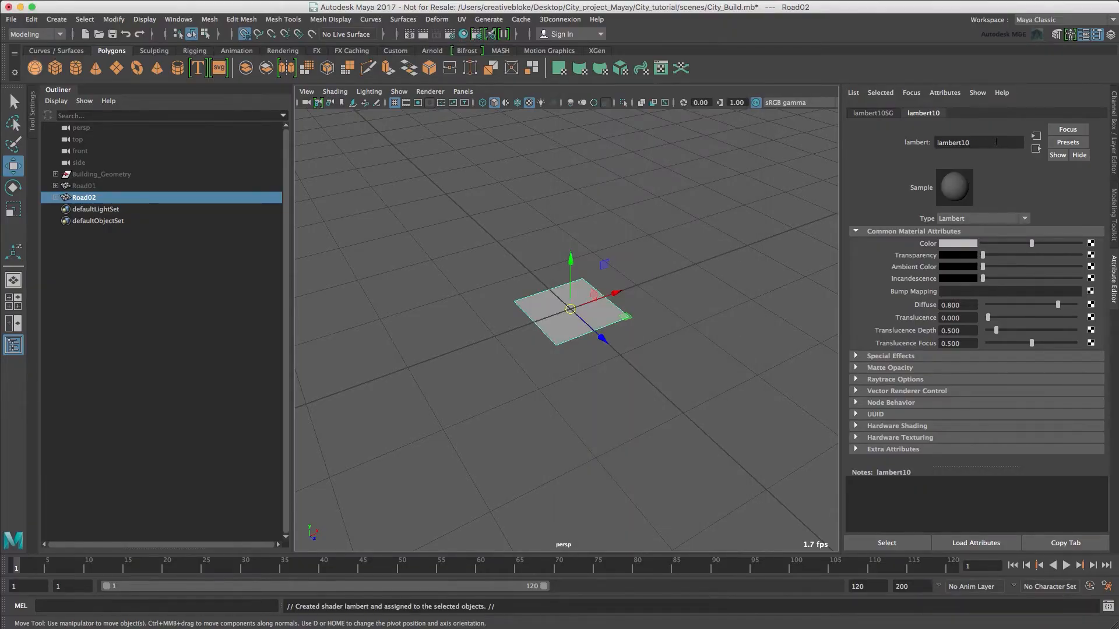
Rename Road02's new material as Road_Middle_Lambert.
{"action": "double_click", "coordinate": [996, 141]}
{"action": "type", "text": "Road_Middle_Lambert"}
{"action": "key", "text": "Return"}
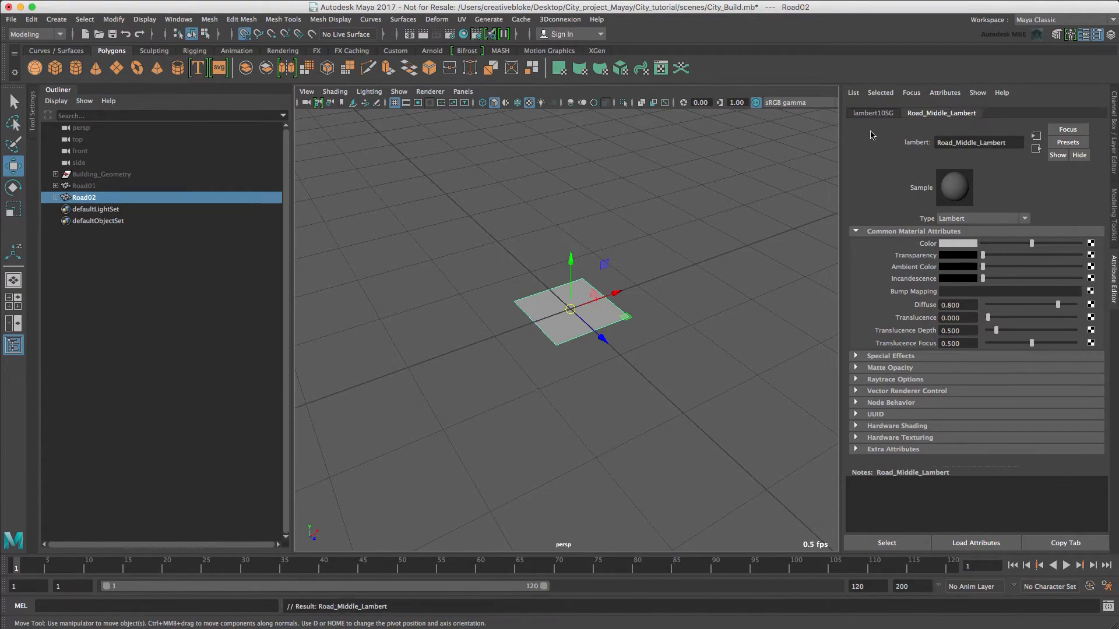
Map the Color of Road_Middle_Lambert to a file texture using Middle.psd from the sourceimages folder.
{"action": "left_click", "coordinate": [1090, 243]}
{"action": "left_click", "coordinate": [283, 235]}
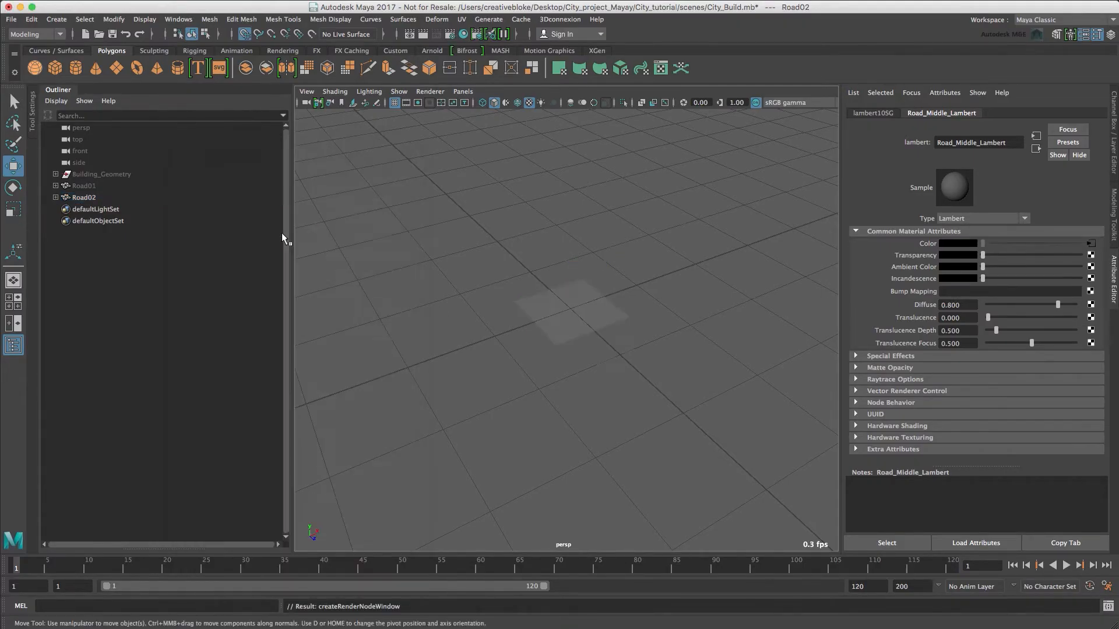
{"action": "left_click", "coordinate": [1085, 272]}
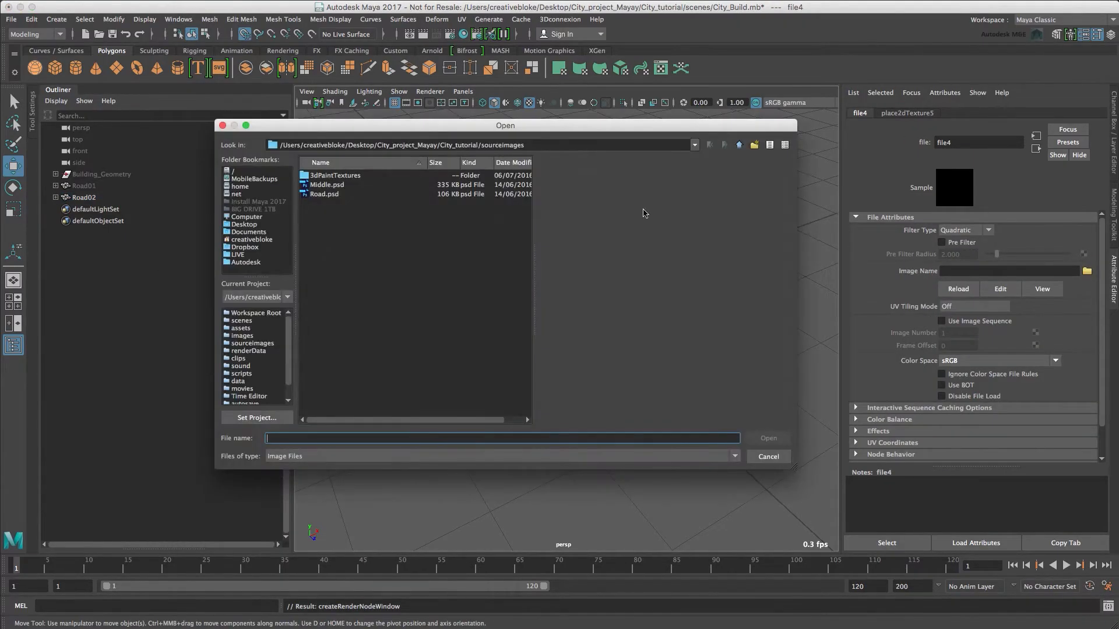
{"action": "left_click", "coordinate": [329, 186]}
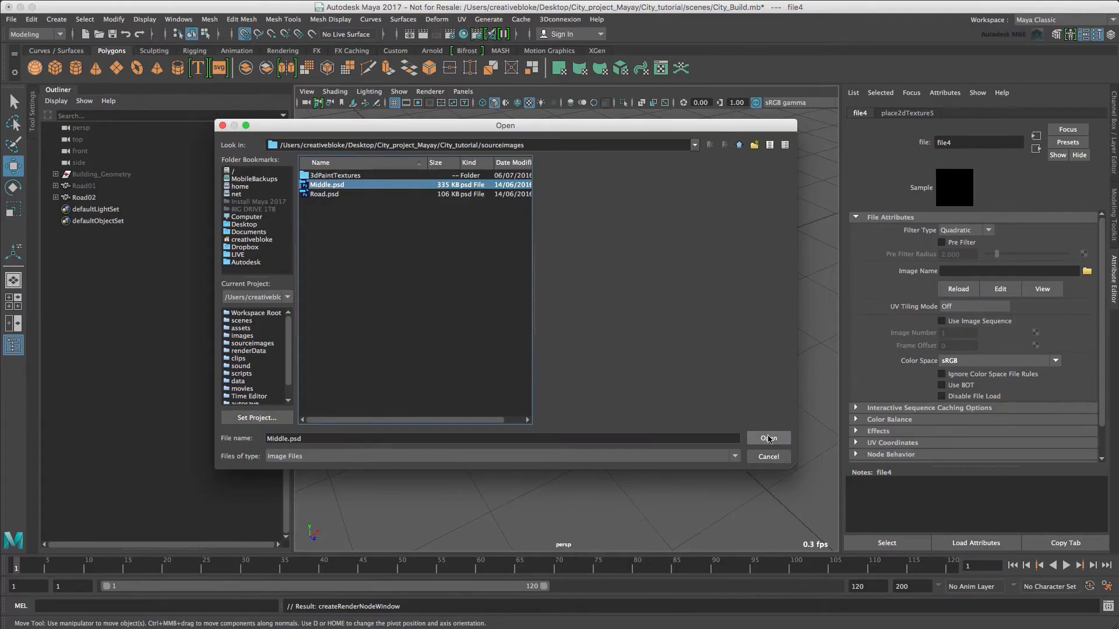
{"action": "left_click", "coordinate": [768, 438]}
{"action": "left_click", "coordinate": [735, 379]}
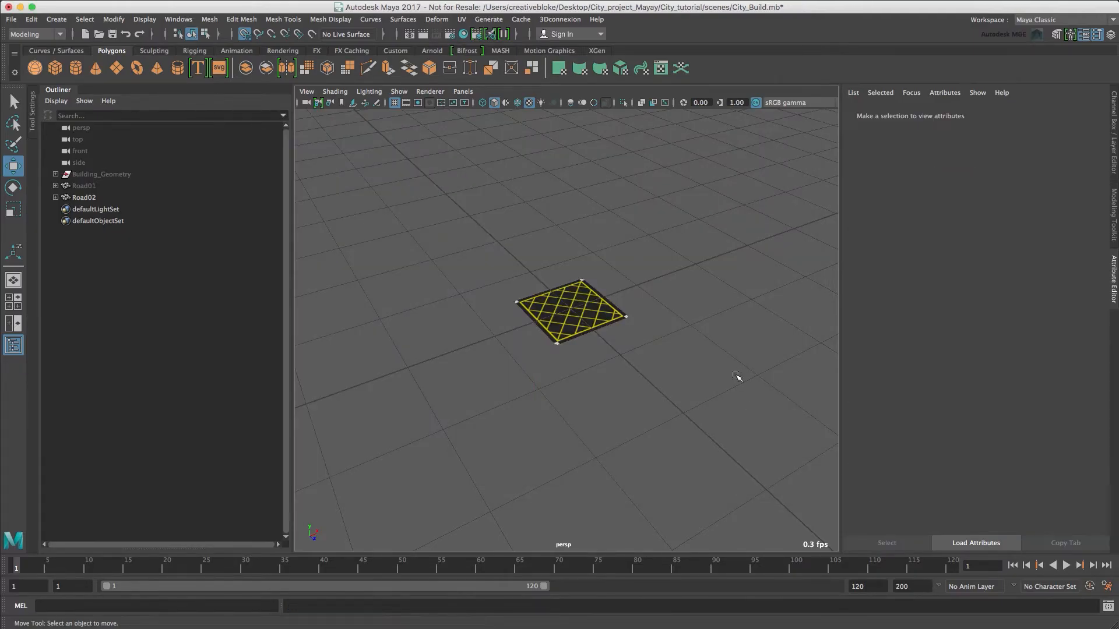
Save the scene and duplicate Road02 under the name Land_Infill.
{"action": "left_click", "coordinate": [80, 198]}
{"action": "key", "text": "super+s"}
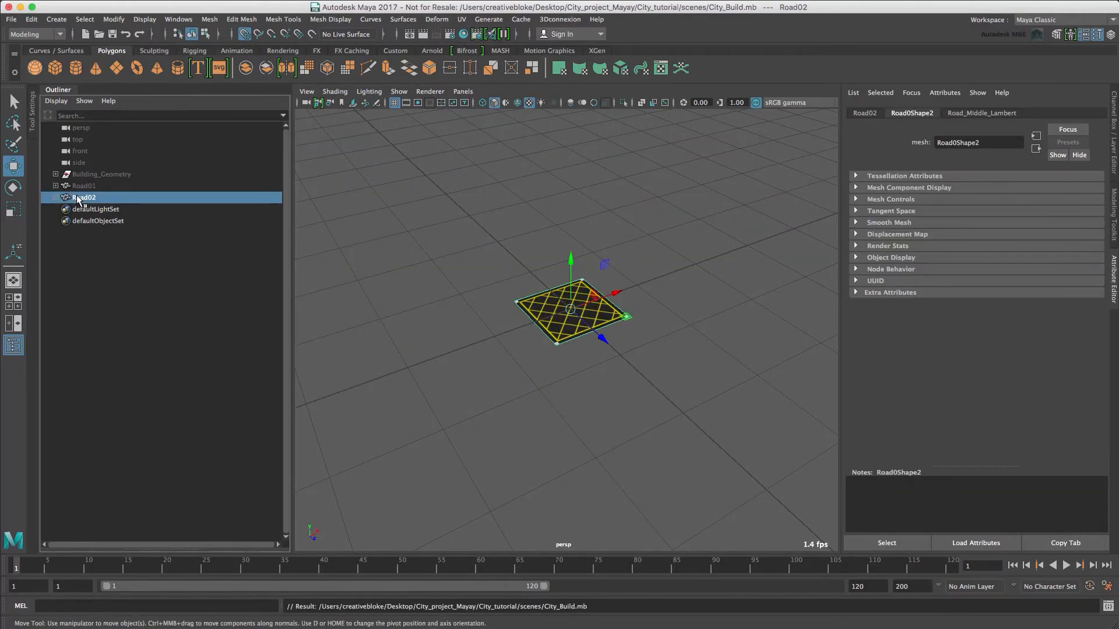
{"action": "key", "text": "ctrl+d"}
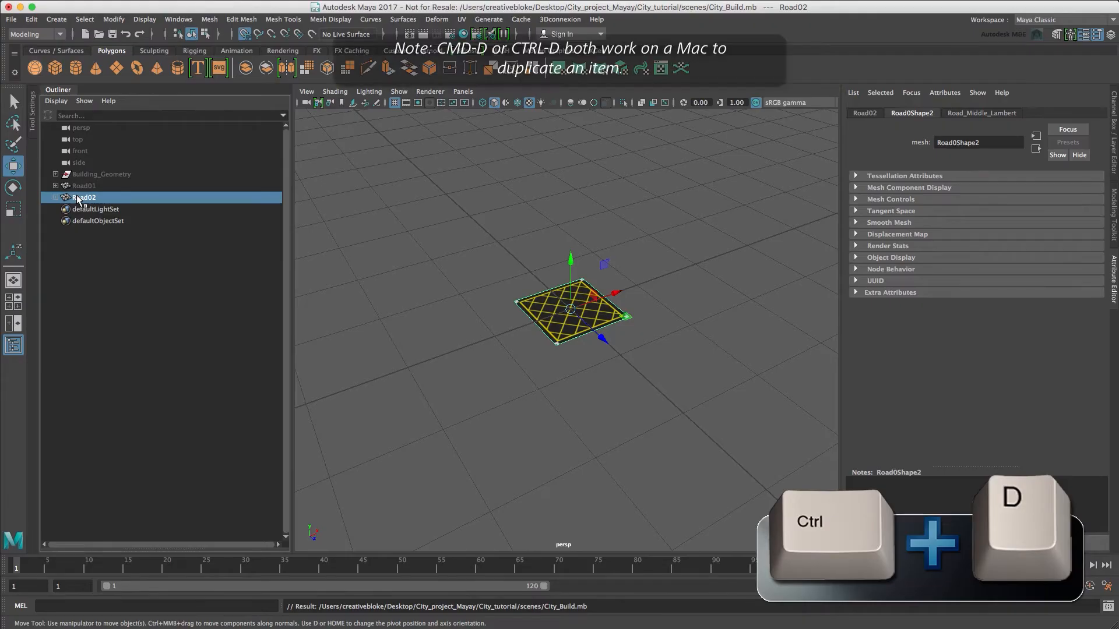
{"action": "double_click", "coordinate": [84, 208]}
{"action": "key", "text": "Return"}
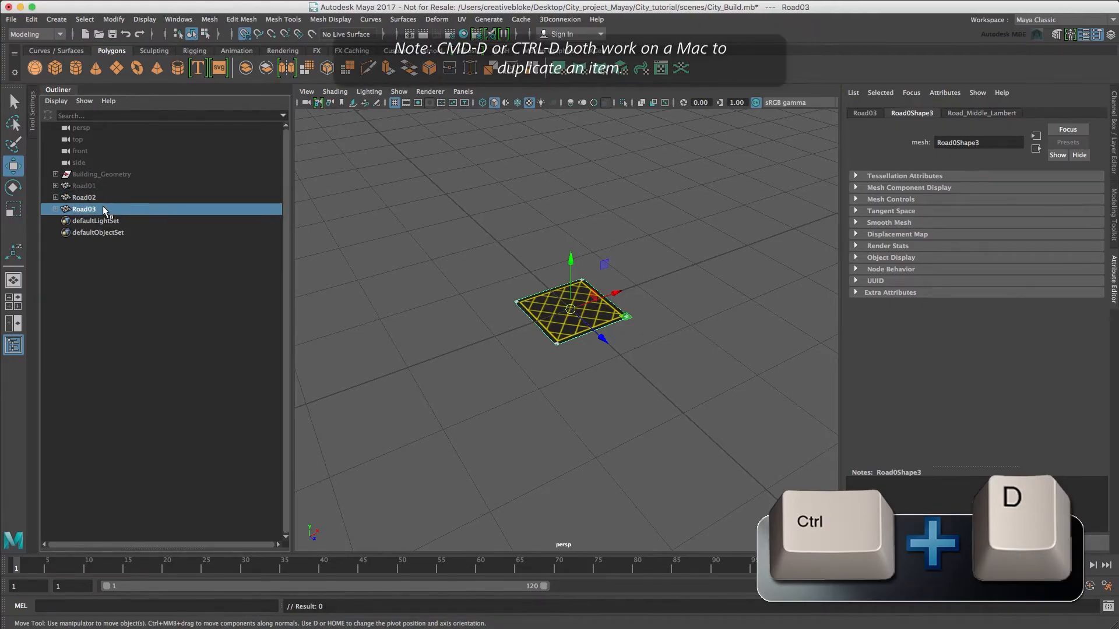
{"action": "double_click", "coordinate": [102, 206]}
{"action": "type", "text": "La"}
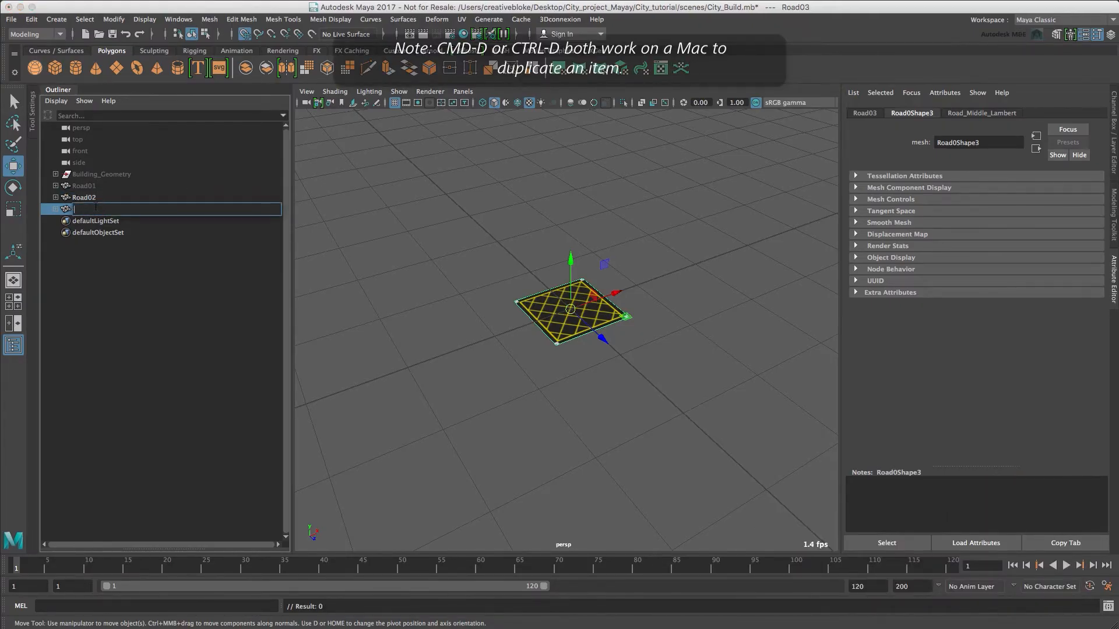
{"action": "type", "text": "ndInfill"}
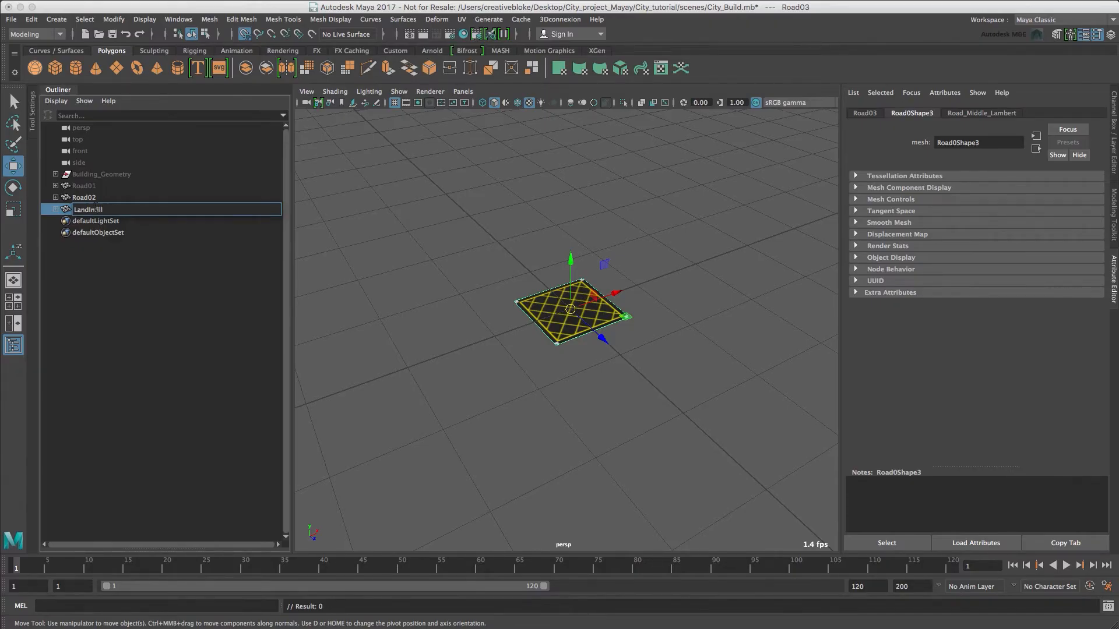
Hide Road02 and assign a new Lambert material to the Land_Infill plane.
{"action": "left_click", "coordinate": [87, 198]}
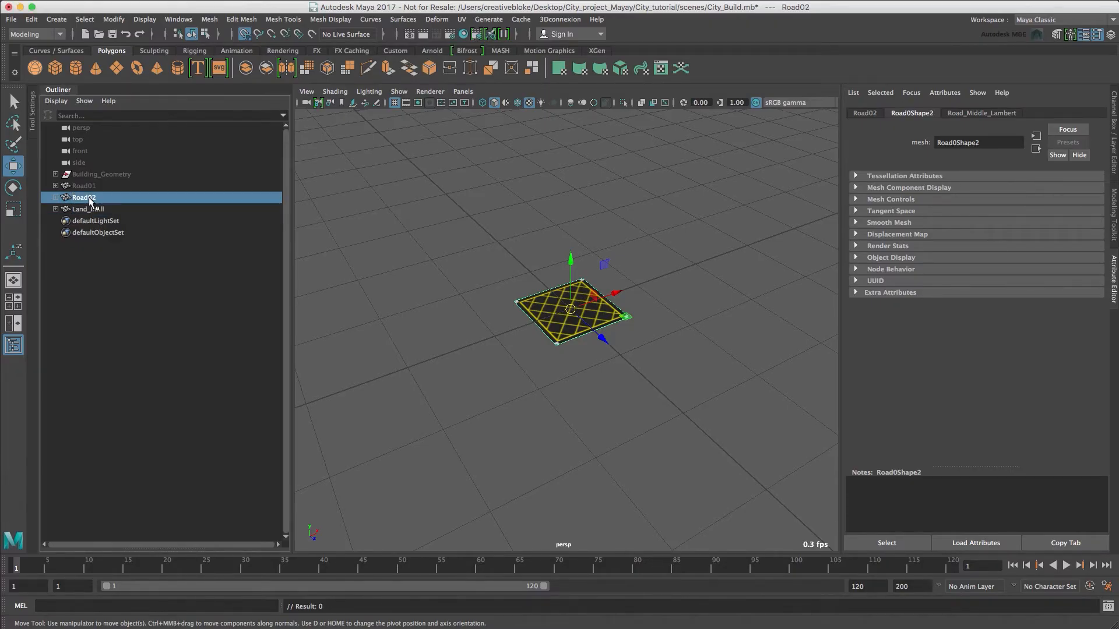
{"action": "key", "text": "ctrl+h"}
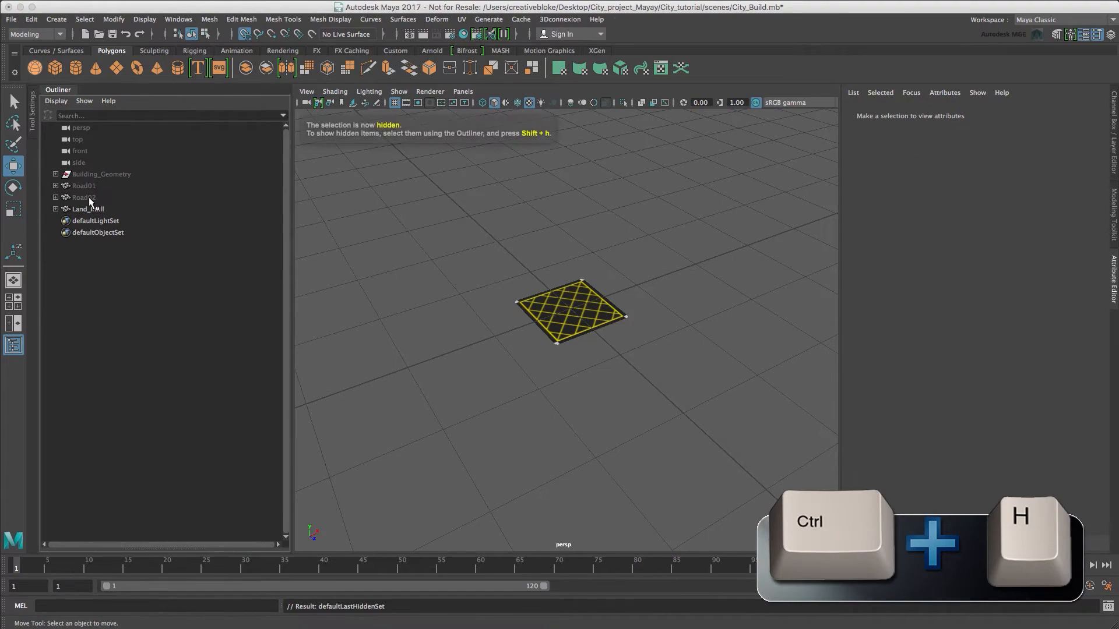
{"action": "left_click", "coordinate": [89, 208]}
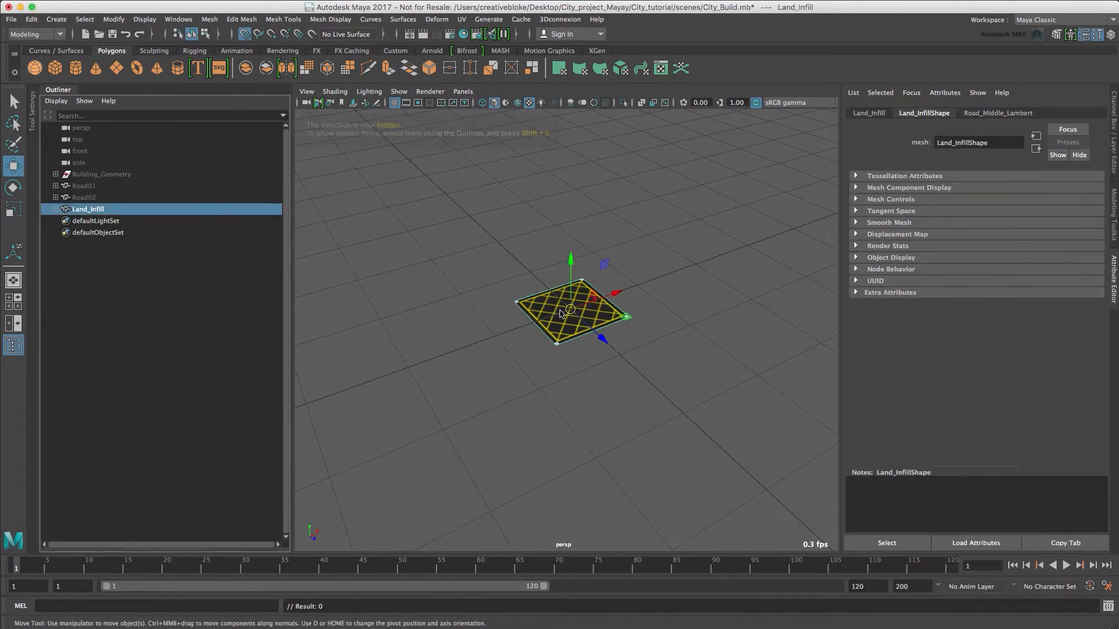
{"action": "right_click", "coordinate": [534, 300]}
{"action": "right_click_drag", "start_coordinate": [535, 300], "coordinate": [520, 600]}
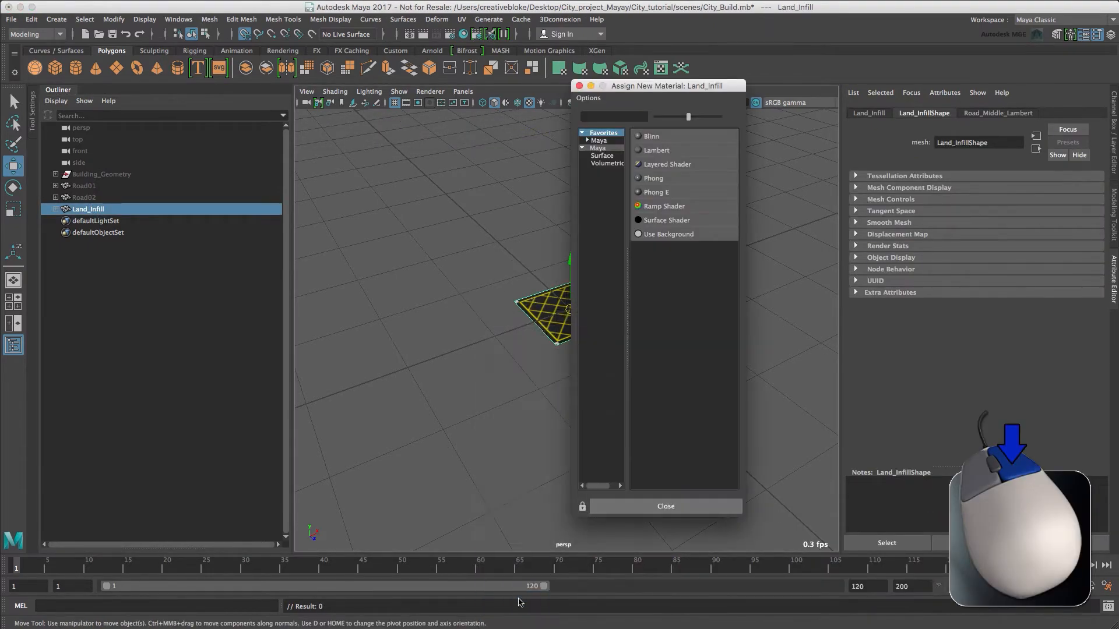
{"action": "left_click", "coordinate": [651, 149]}
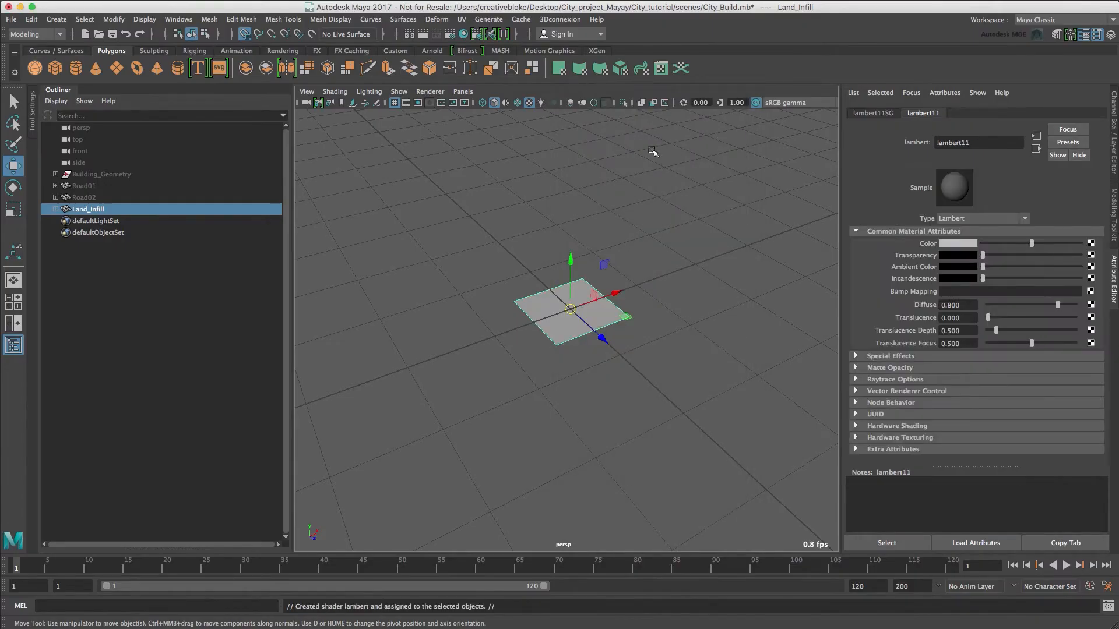
Rename Land_Infill's new material as Land_infill_Lambert.
{"action": "double_click", "coordinate": [996, 144]}
{"action": "type", "text": "Land_infill_Lambert"}
{"action": "key", "text": "Return"}
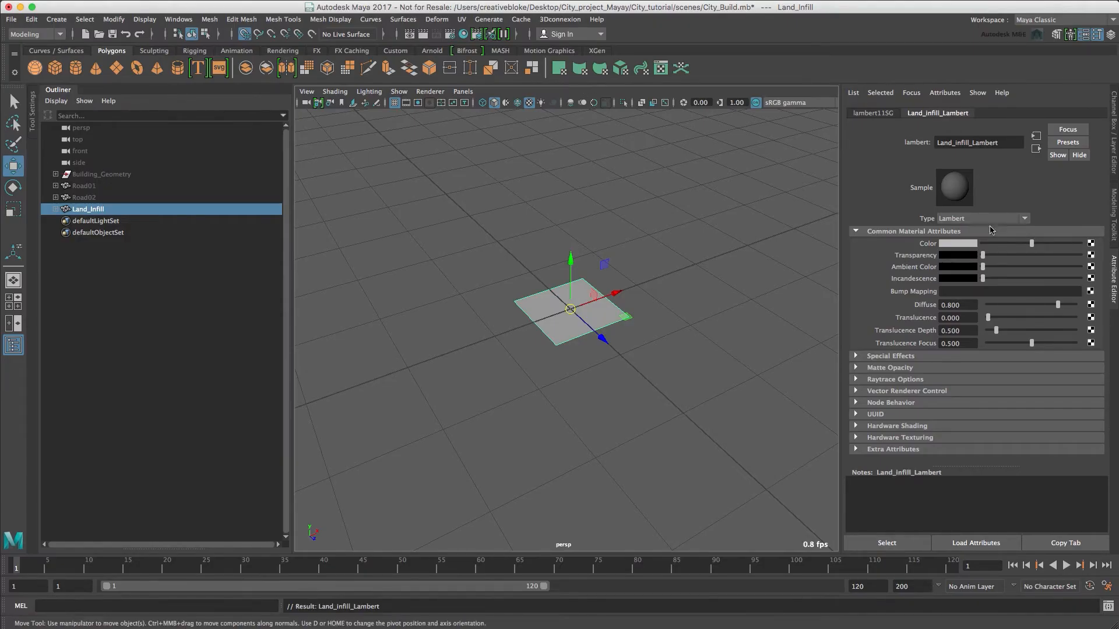
Map the Color of Land_infill_Lambert to a 2D Noise texture.
{"action": "left_click", "coordinate": [1090, 244]}
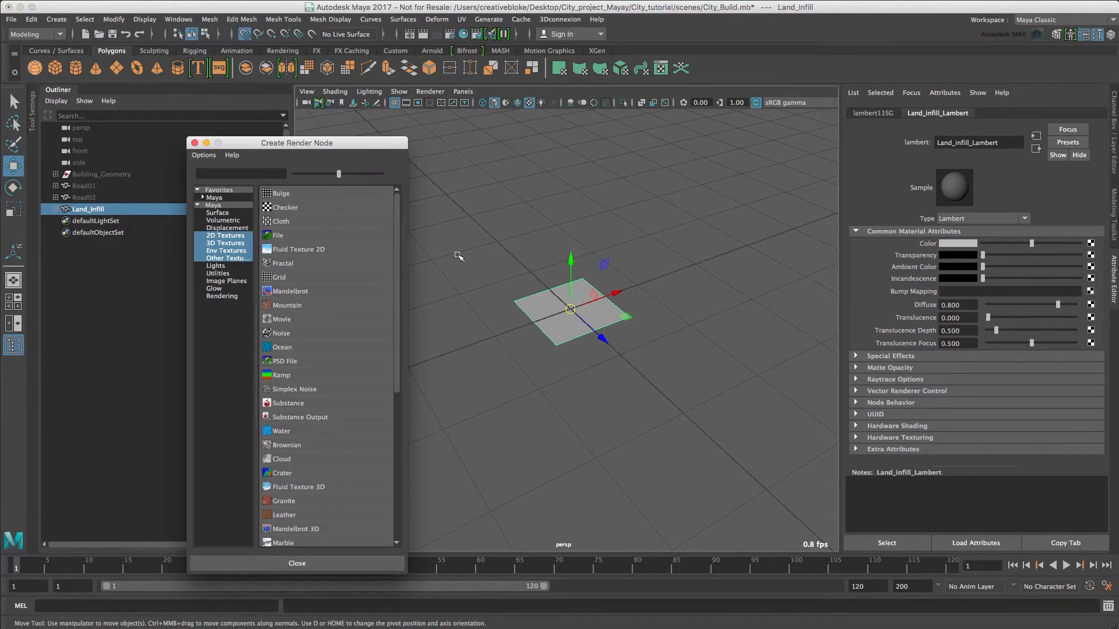
{"action": "left_click", "coordinate": [235, 235]}
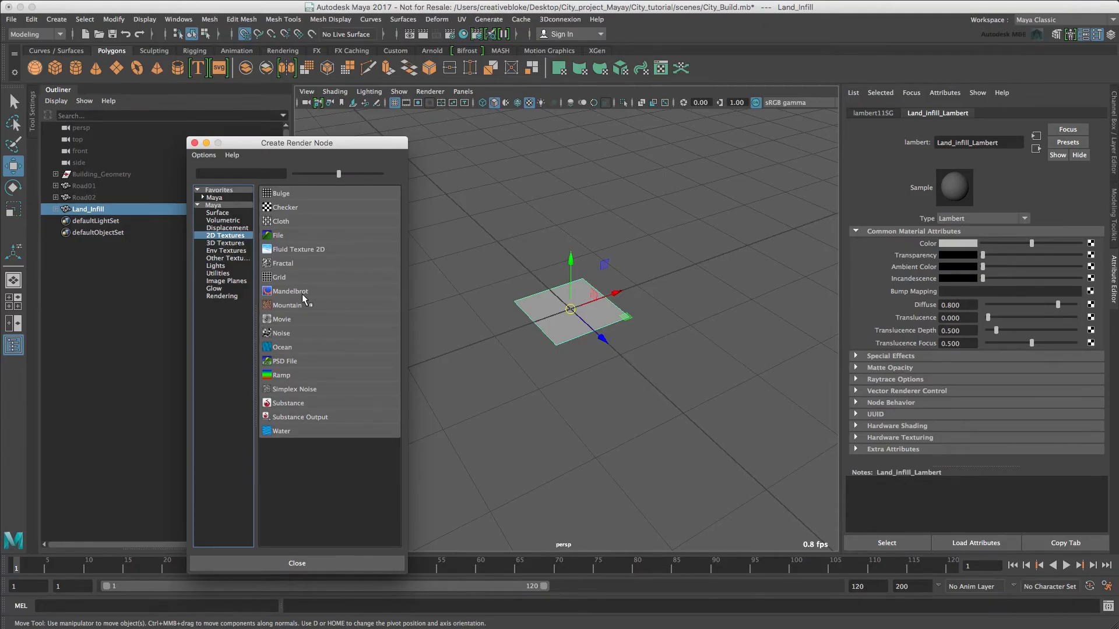
{"action": "left_click", "coordinate": [282, 333]}
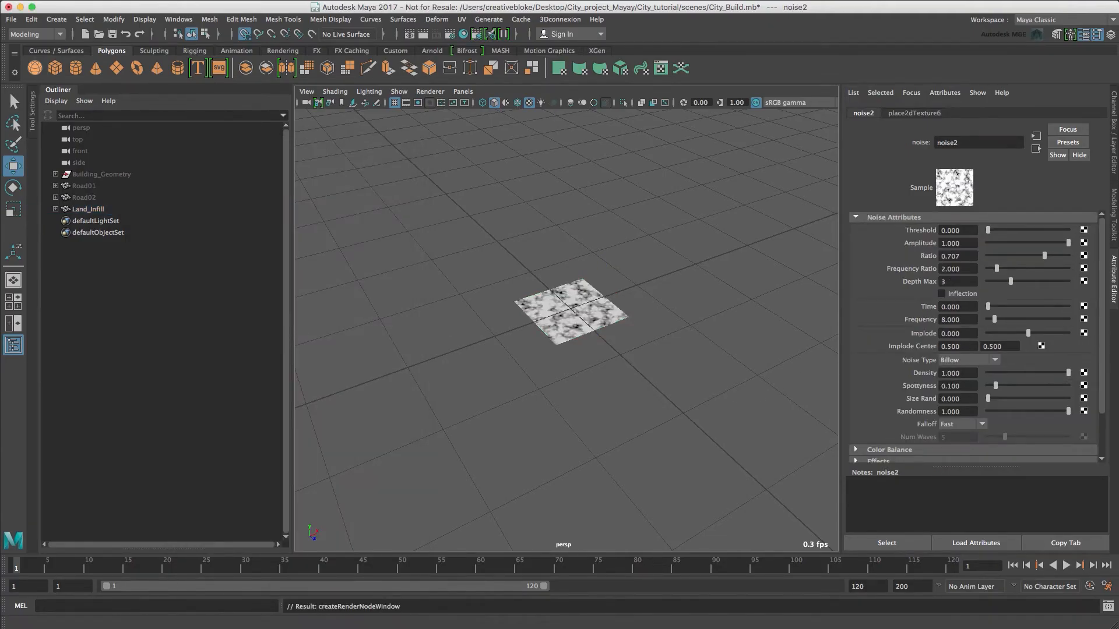
In the noise texture's Color Balance settings, darken the Default Color and Color Gain to a dark grey.
{"action": "mouse_move", "coordinate": [1102, 234]}
{"action": "left_mouse_down"}
{"action": "mouse_move", "coordinate": [1103, 277]}
{"action": "mouse_move", "coordinate": [1106, 231]}
{"action": "left_mouse_up"}
{"action": "left_click", "coordinate": [856, 219]}
{"action": "left_click", "coordinate": [857, 229]}
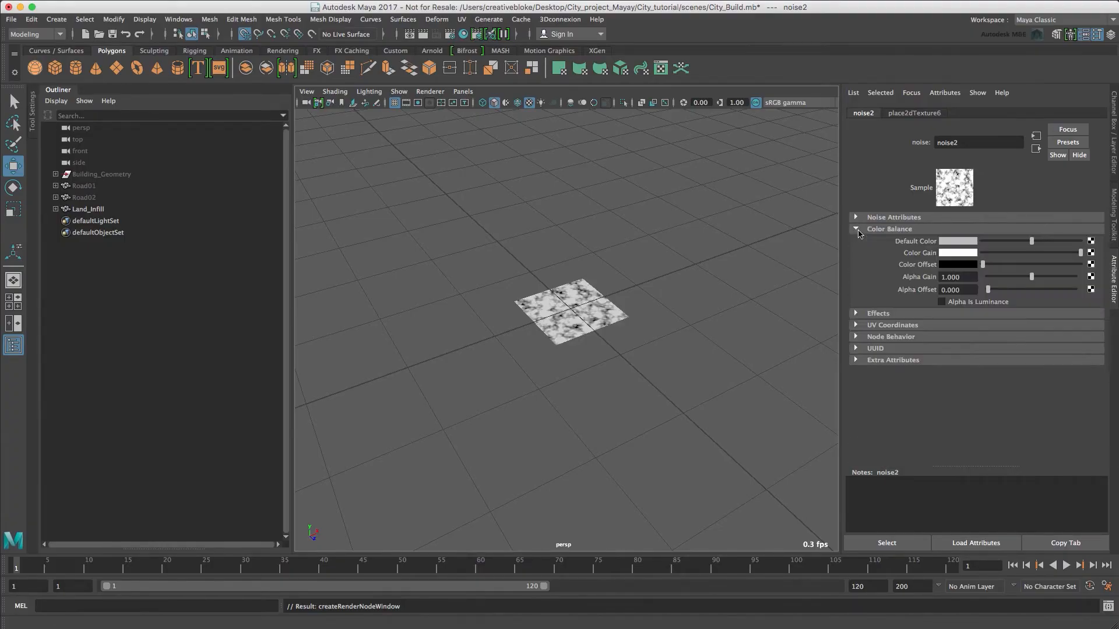
{"action": "left_click", "coordinate": [970, 246]}
{"action": "left_click", "coordinate": [971, 244]}
{"action": "left_click_drag", "start_coordinate": [956, 299], "coordinate": [936, 301]}
{"action": "left_click", "coordinate": [966, 271]}
{"action": "left_click", "coordinate": [915, 322]}
{"action": "left_click", "coordinate": [1017, 241]}
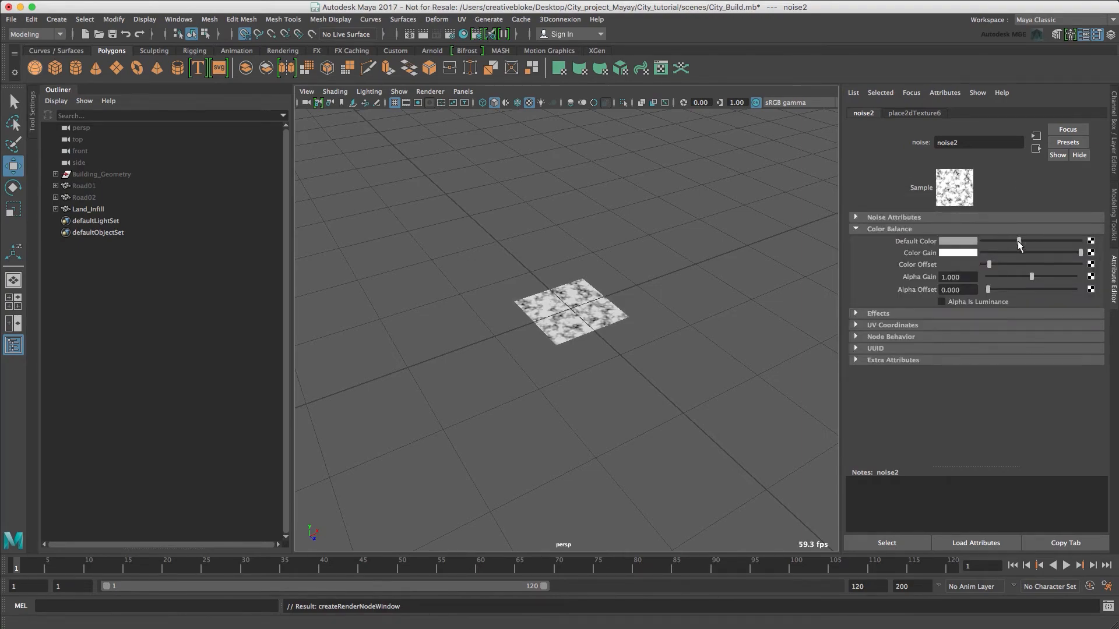
{"action": "left_click", "coordinate": [1014, 253]}
{"action": "left_click_drag", "start_coordinate": [1017, 241], "coordinate": [997, 252]}
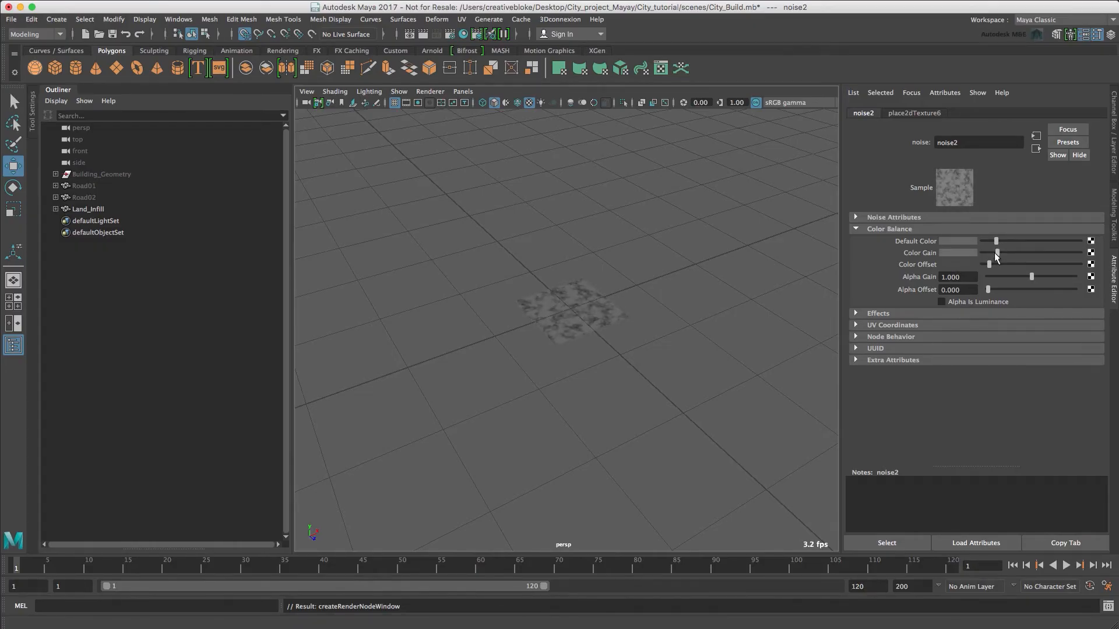
Set the noise's Color Offset to black and Color Gain to near black, with a mid-grey Default Color.
{"action": "left_click_drag", "start_coordinate": [990, 264], "coordinate": [1019, 240]}
{"action": "left_click", "coordinate": [958, 264]}
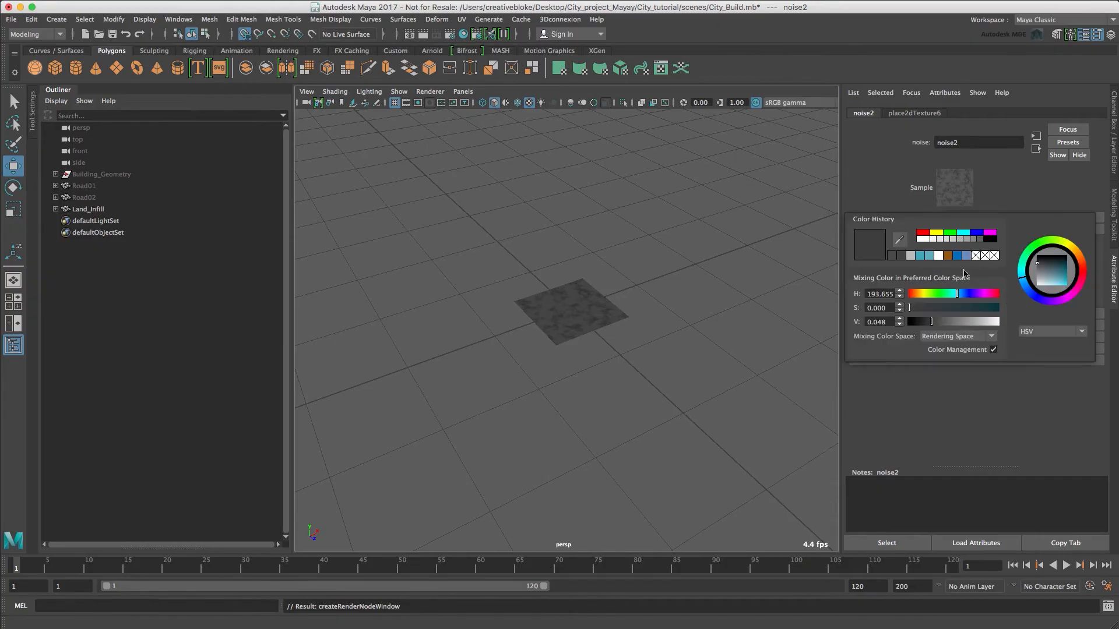
{"action": "left_click_drag", "start_coordinate": [932, 321], "coordinate": [913, 321]}
{"action": "left_click_drag", "start_coordinate": [987, 251], "coordinate": [1009, 240]}
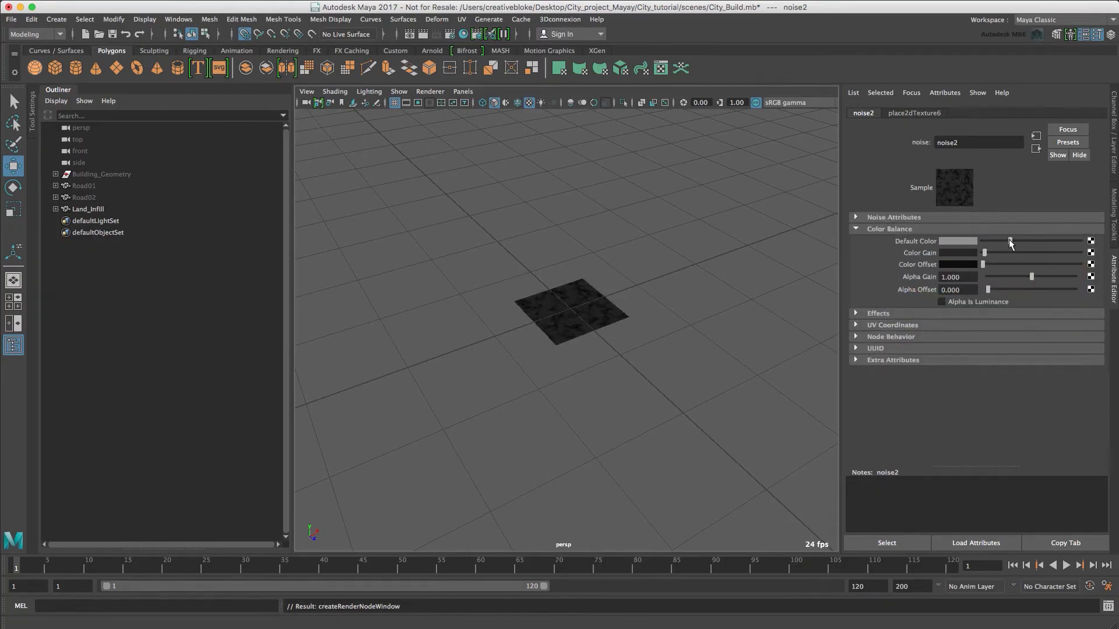
Set the noise texture placement's Repeat UV to 4 in both directions.
{"action": "left_click", "coordinate": [927, 114]}
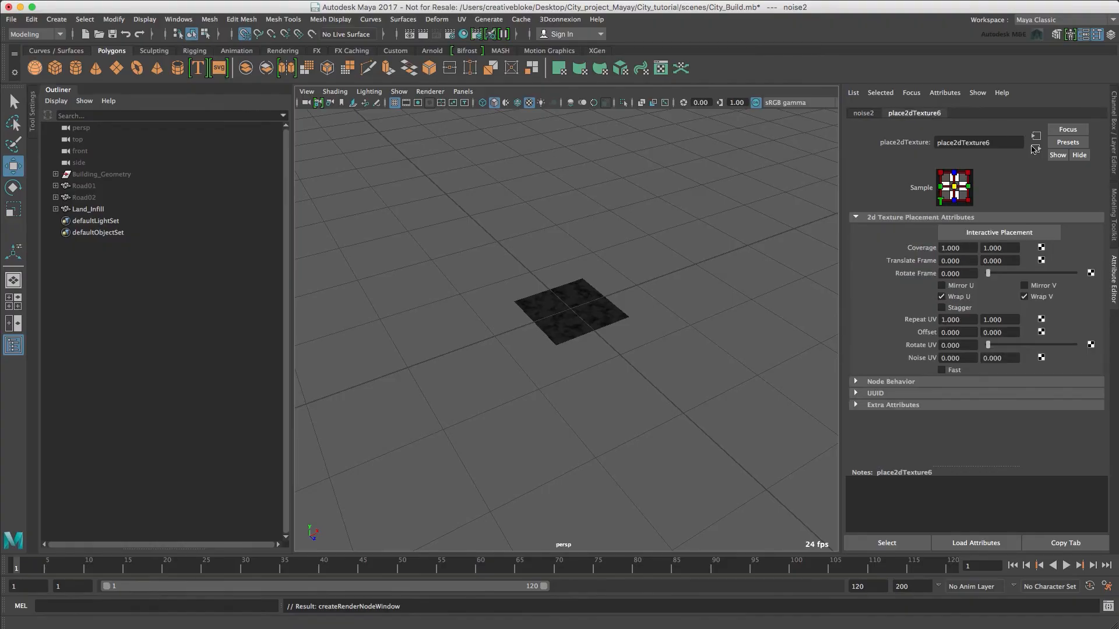
{"action": "left_click", "coordinate": [967, 319]}
{"action": "type", "text": "4"}
{"action": "key", "text": "Tab"}
{"action": "type", "text": "4"}
{"action": "key", "text": "Tab"}
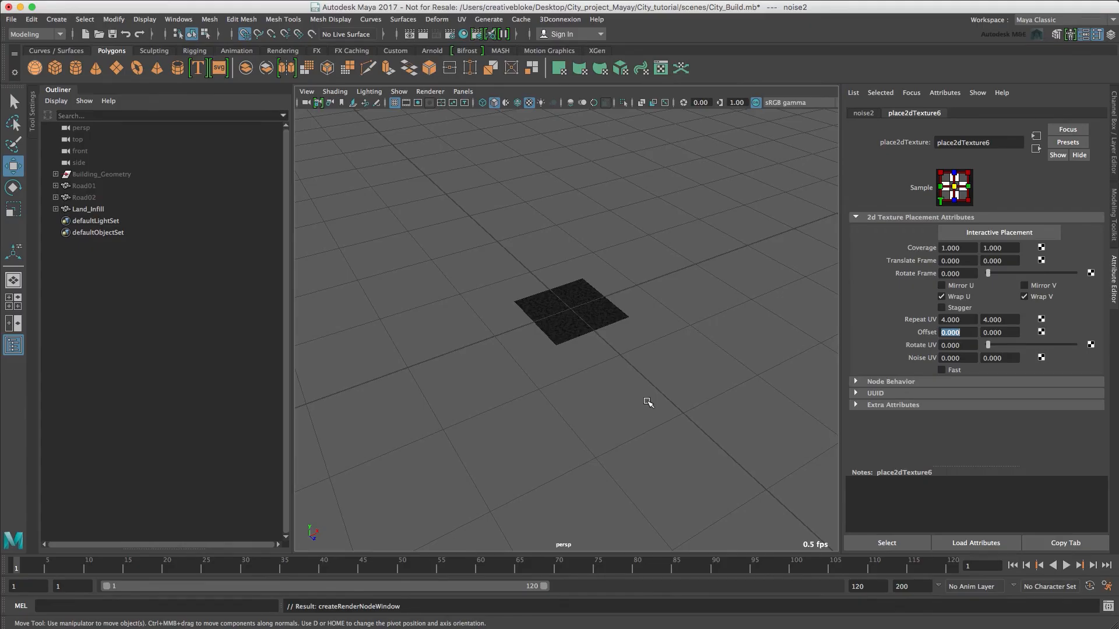
Create a MASH network from the Land_Infill plane, then select the resulting mesh and frame it in the view.
{"action": "left_click_drag", "start_coordinate": [647, 402], "coordinate": [701, 420]}
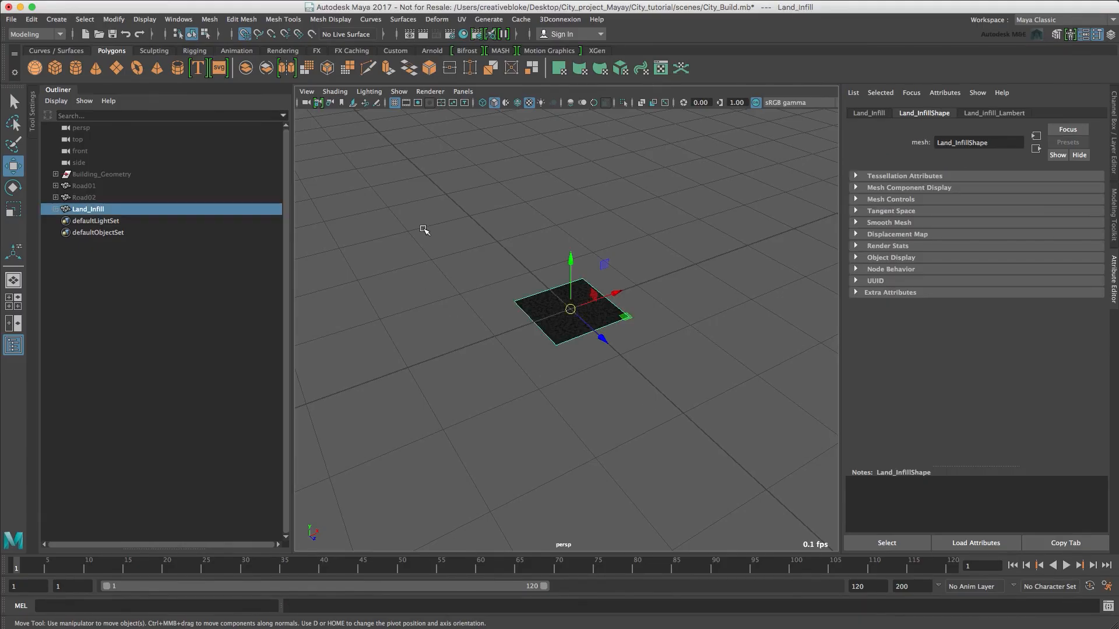
{"action": "left_click", "coordinate": [499, 51]}
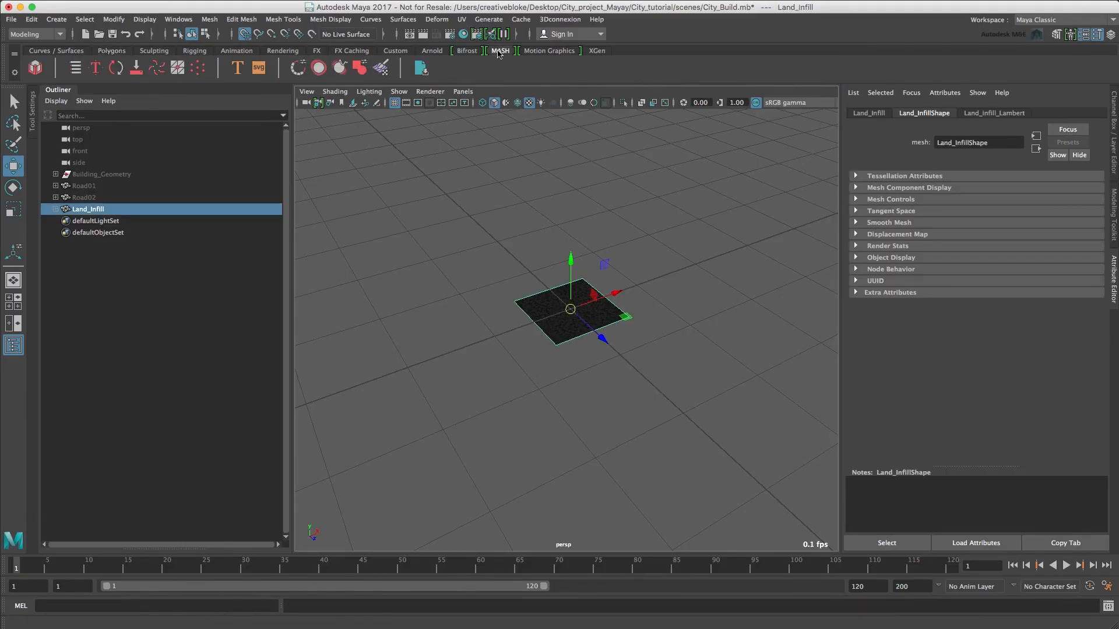
{"action": "left_click", "coordinate": [35, 68]}
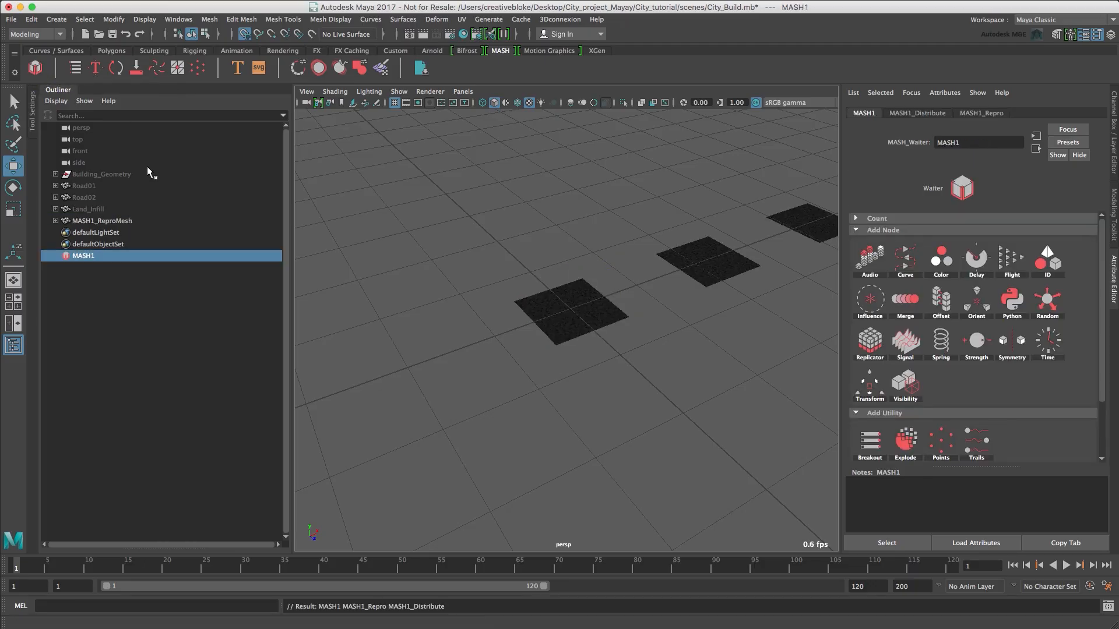
{"action": "left_click", "coordinate": [548, 313]}
{"action": "key", "text": "f"}
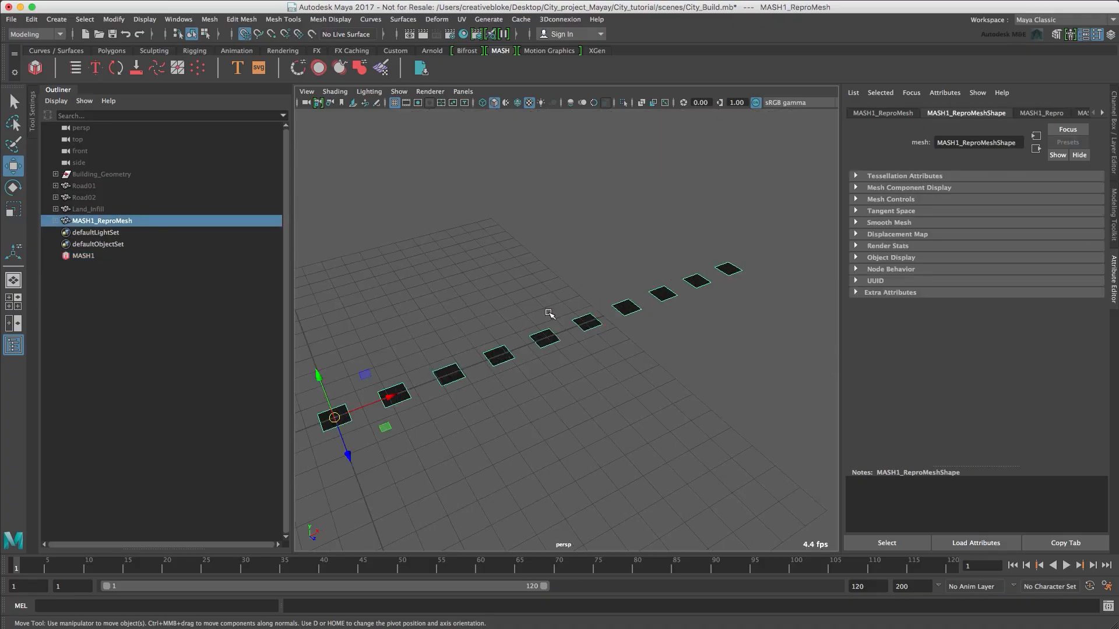
Change the Distribution Type of the MASH1 network's Distribute node from Linear to Grid.
{"action": "left_click_drag", "start_coordinate": [558, 318], "coordinate": [571, 321], "text": "alt"}
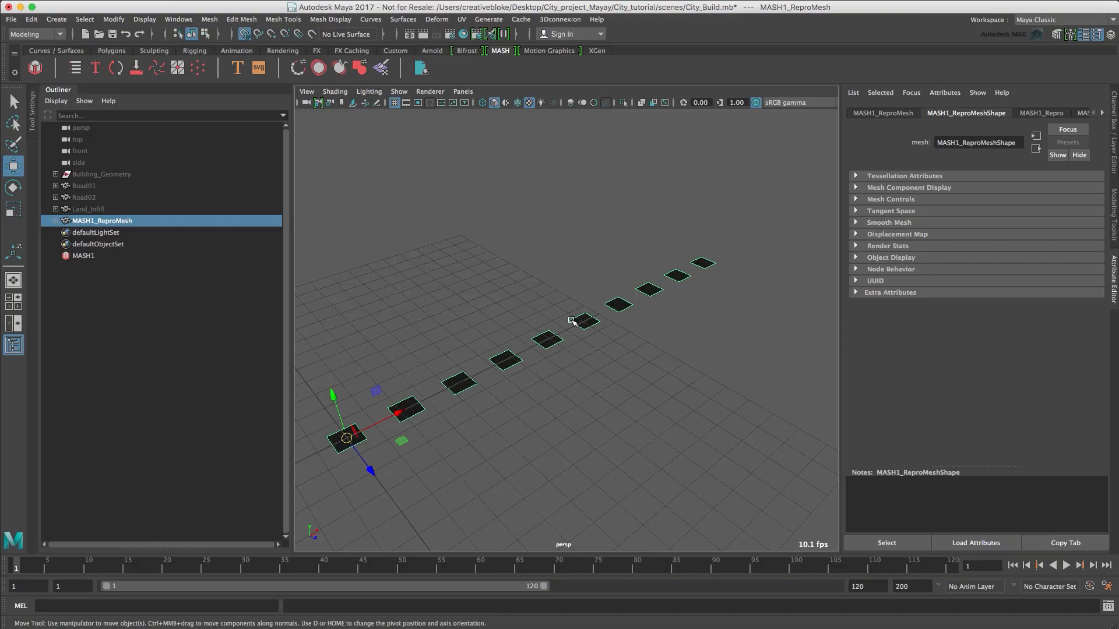
{"action": "left_click", "coordinate": [83, 256]}
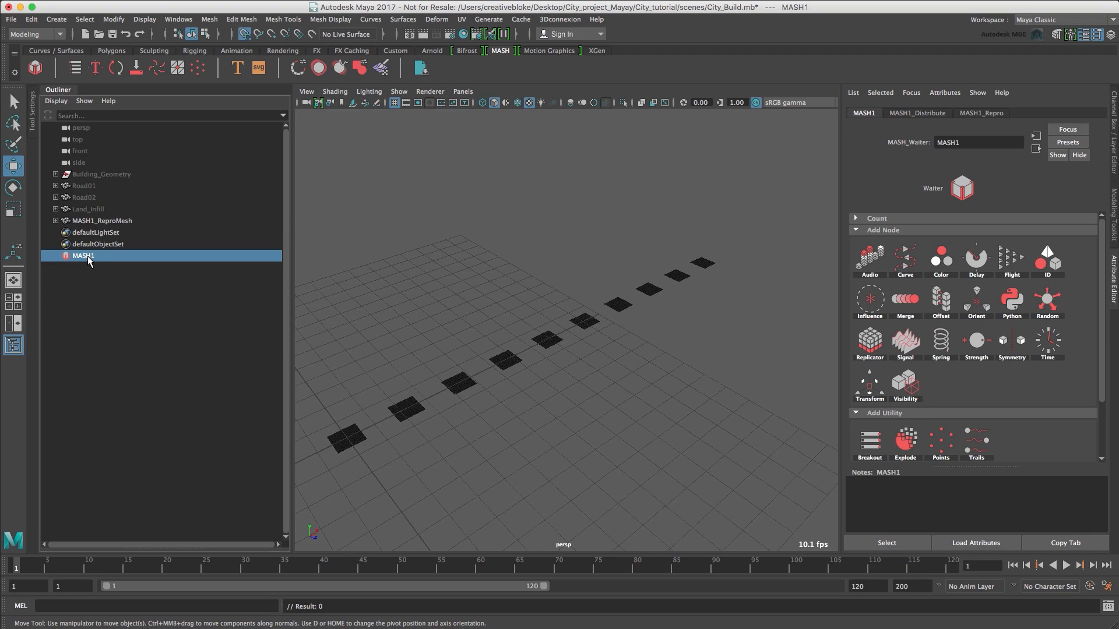
{"action": "left_click", "coordinate": [100, 221]}
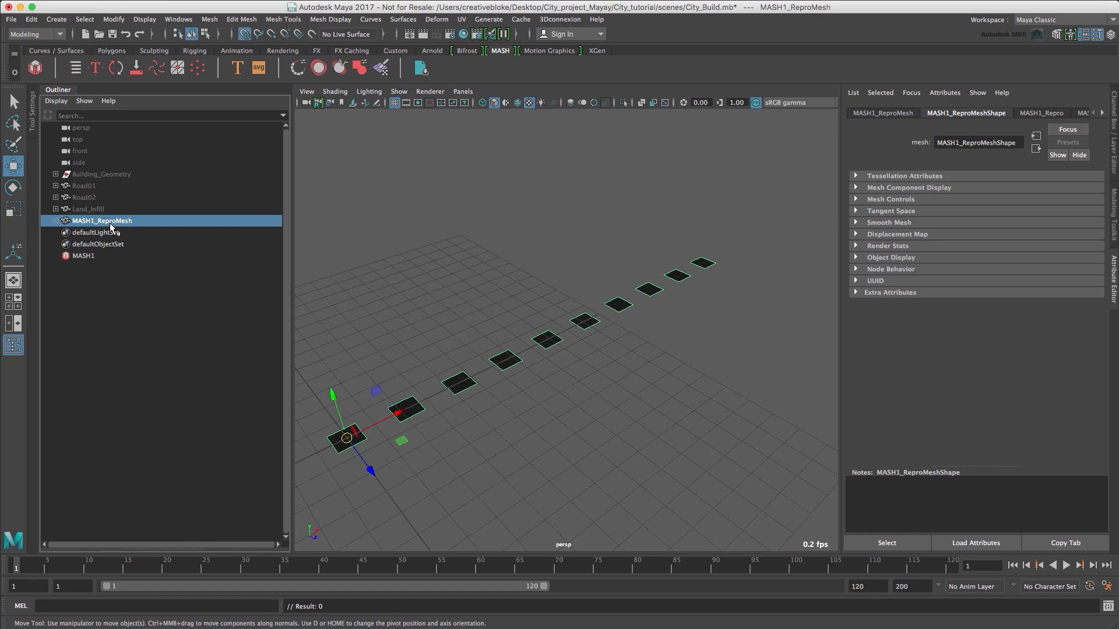
{"action": "left_click", "coordinate": [86, 259]}
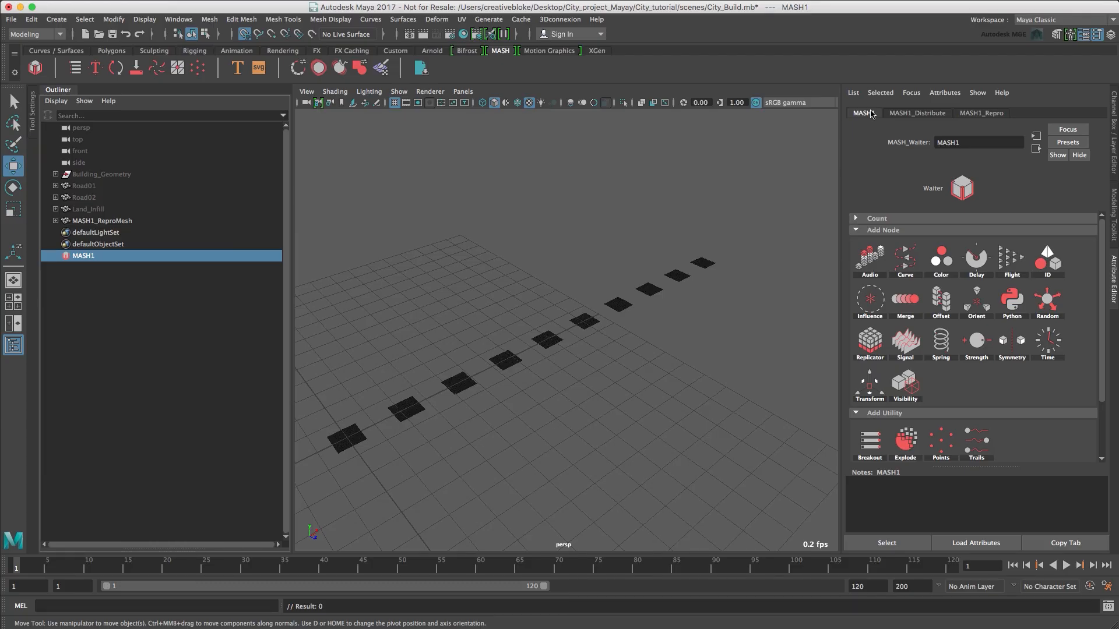
{"action": "left_click", "coordinate": [915, 113]}
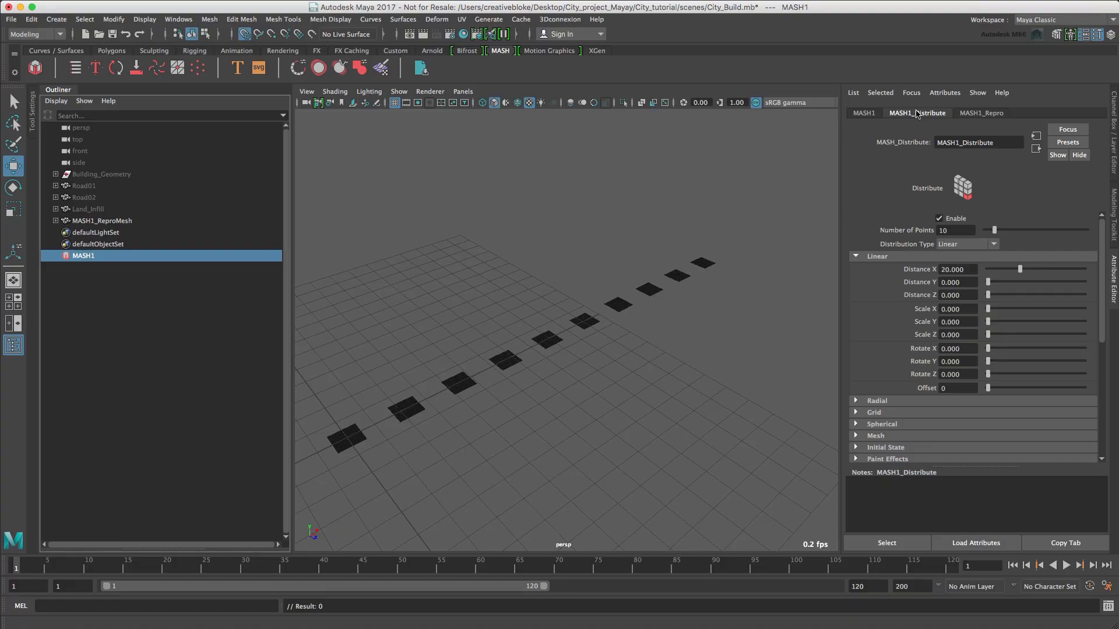
{"action": "left_click", "coordinate": [993, 114]}
{"action": "left_click", "coordinate": [963, 244]}
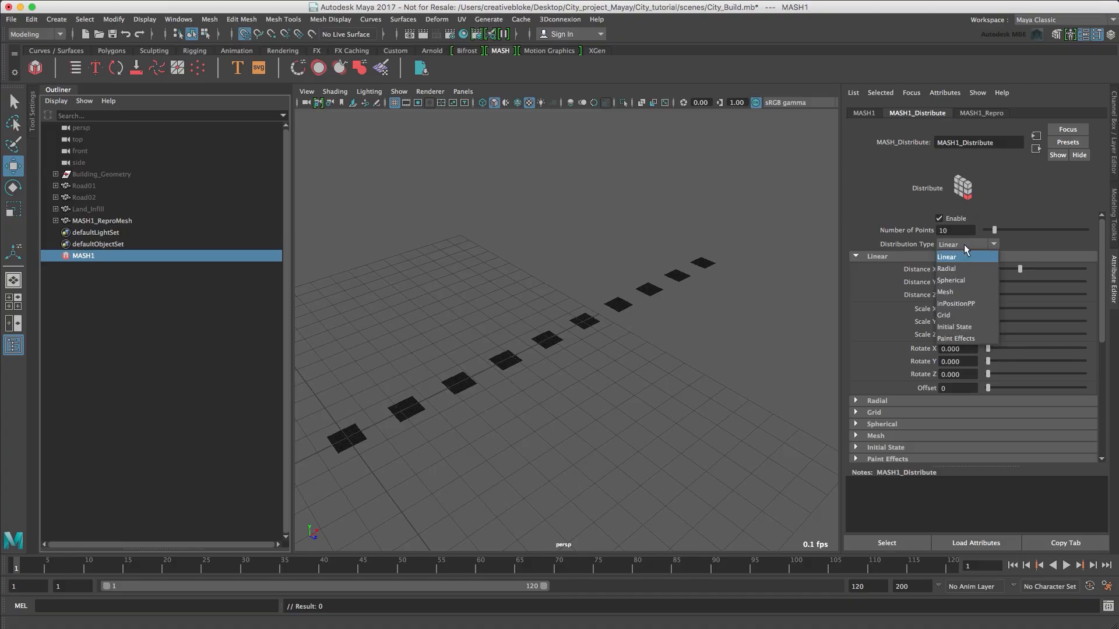
{"action": "left_click", "coordinate": [966, 315]}
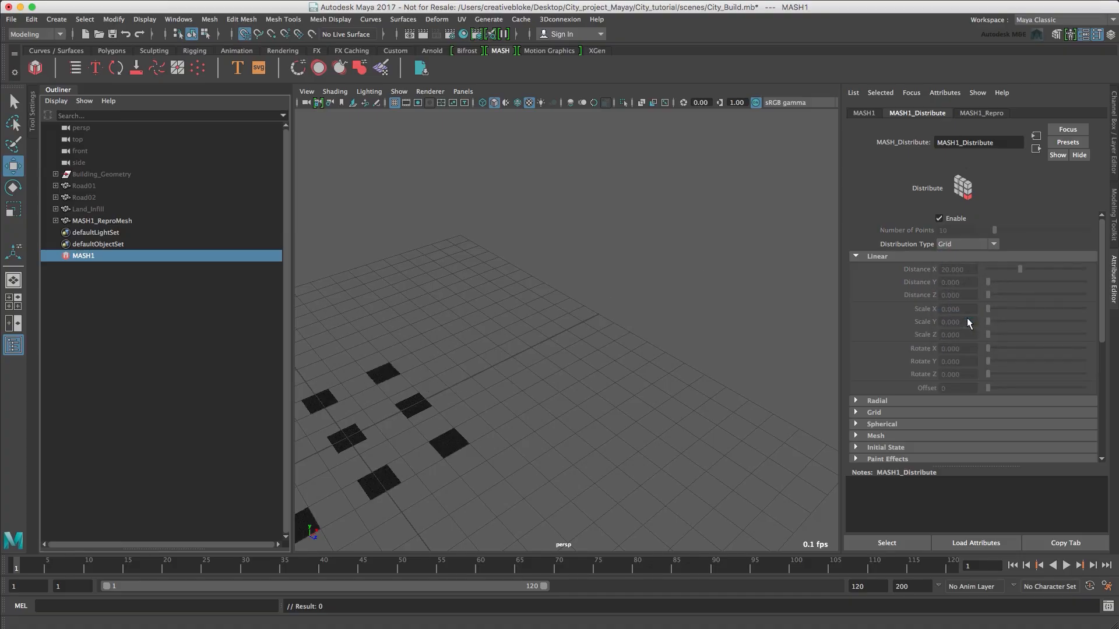
Set Distance X and Distance Z to 4 in the Distribute node's Grid settings.
{"action": "left_click", "coordinate": [856, 256]}
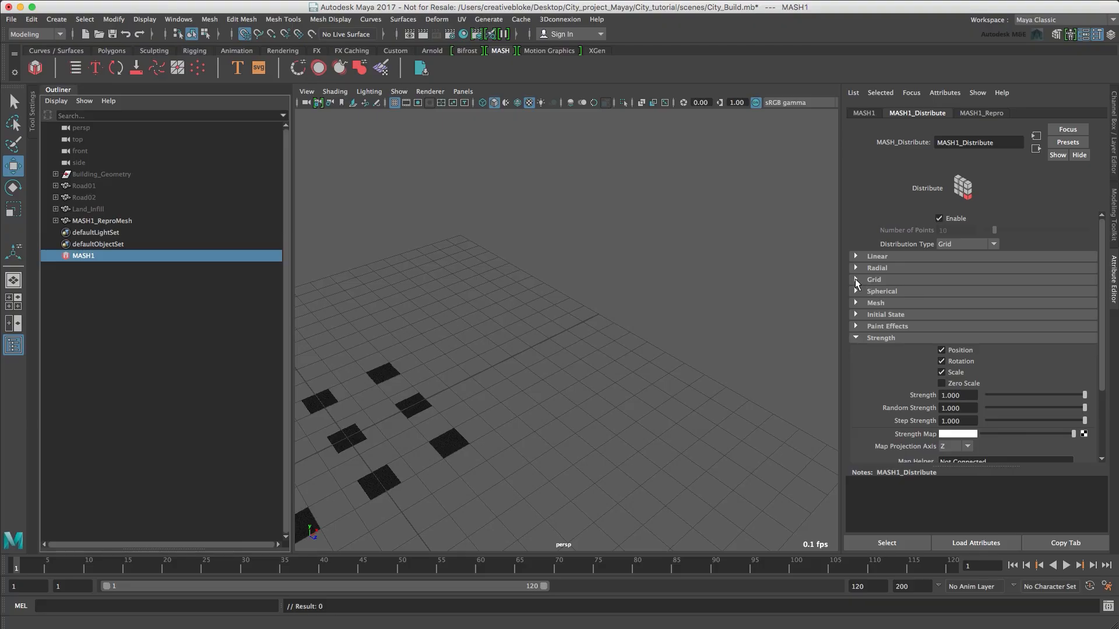
{"action": "left_click", "coordinate": [854, 280]}
{"action": "middle_click_drag", "start_coordinate": [591, 404], "coordinate": [728, 349], "text": "alt"}
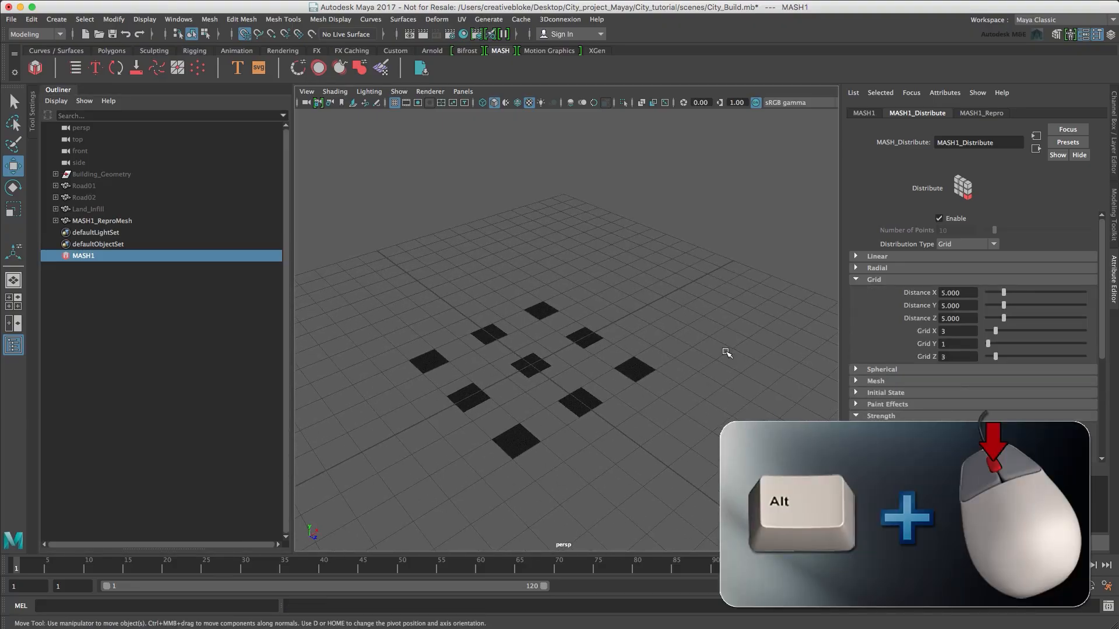
{"action": "left_click", "coordinate": [967, 293]}
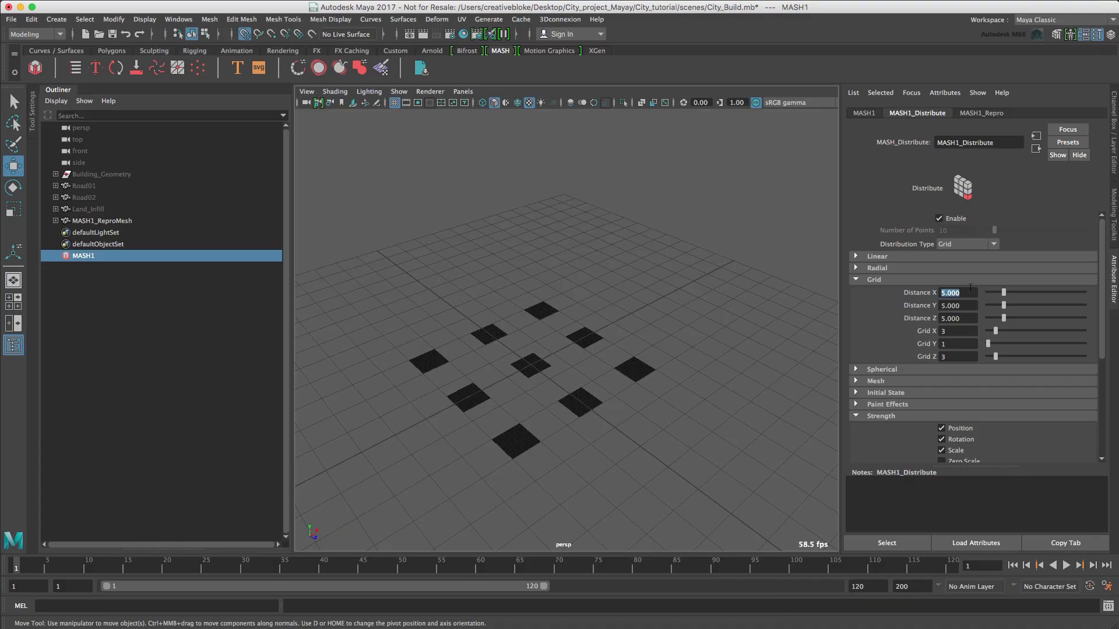
{"action": "type", "text": "4"}
{"action": "key", "text": "Tab"}
{"action": "key", "text": "Tab"}
{"action": "type", "text": "4"}
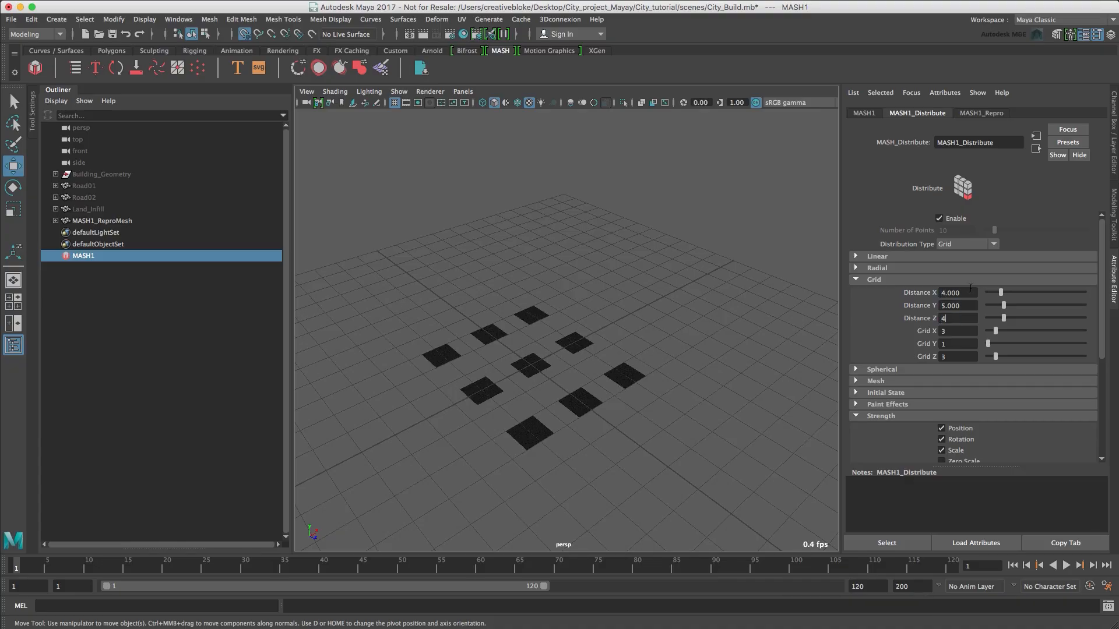
{"action": "key", "text": "Tab"}
Set Grid X and Grid Z to 5 for the tile distribution, leaving Grid Y at 1.
{"action": "type", "text": "5"}
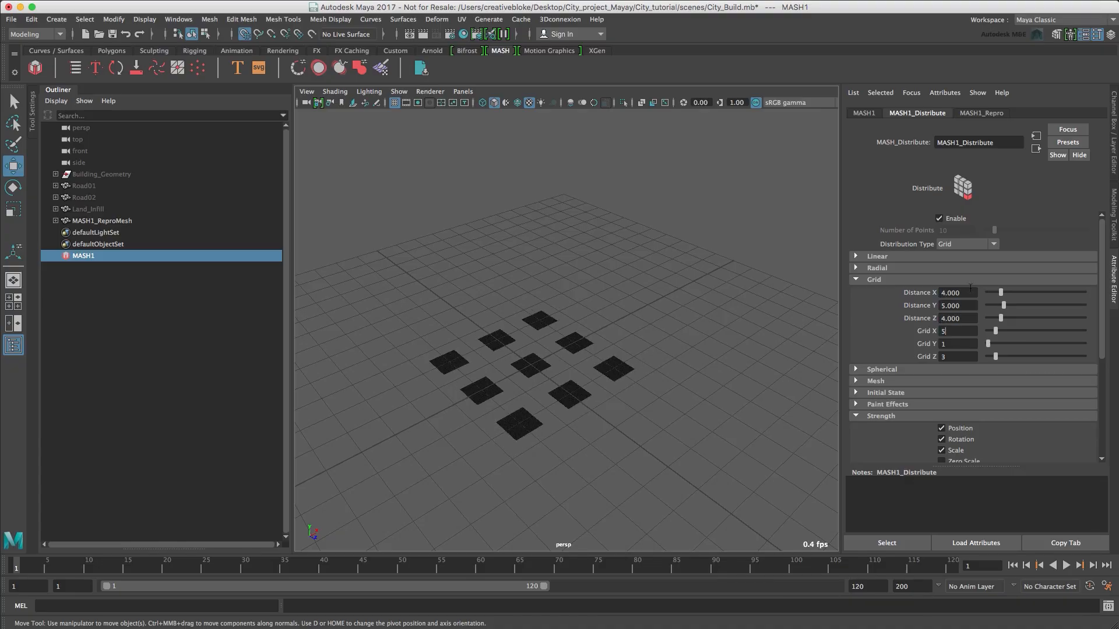
{"action": "key", "text": "Tab"}
{"action": "key", "text": "Tab"}
{"action": "key", "text": "Return"}
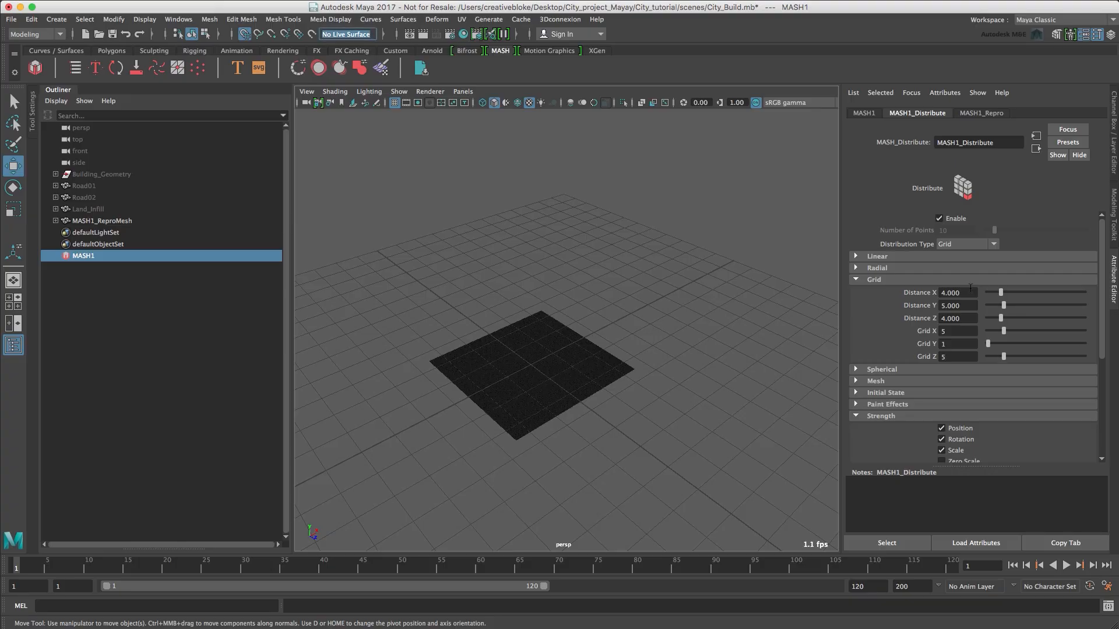
Add a Replicator node to the MASH1 network, and dock the MASH Editor between the viewport and the Attribute Editor.
{"action": "left_click", "coordinate": [555, 351]}
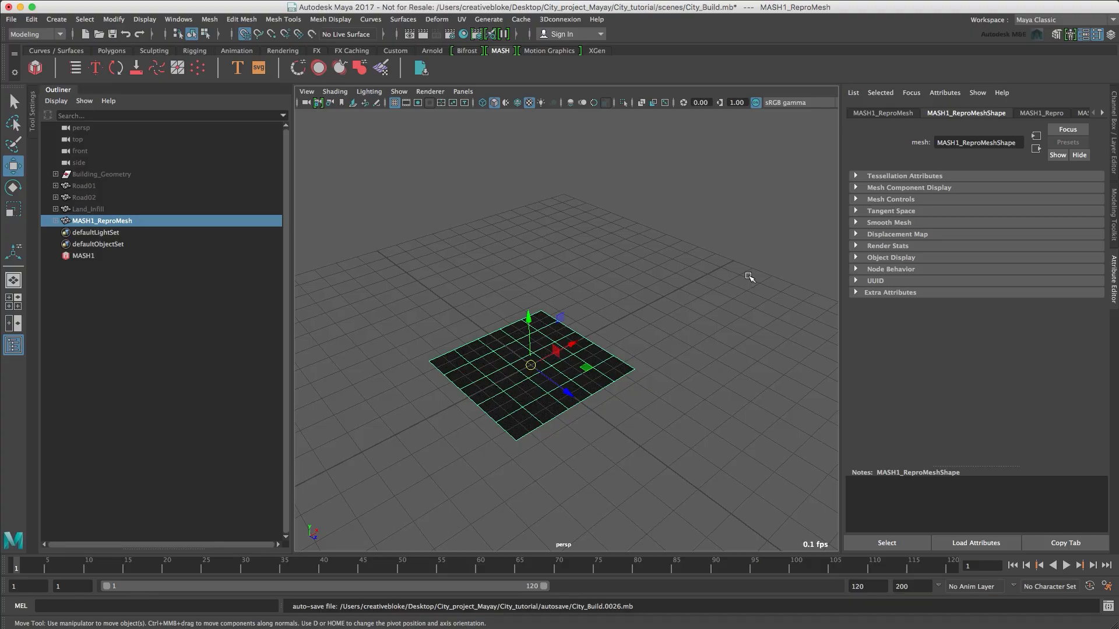
{"action": "left_click", "coordinate": [87, 256]}
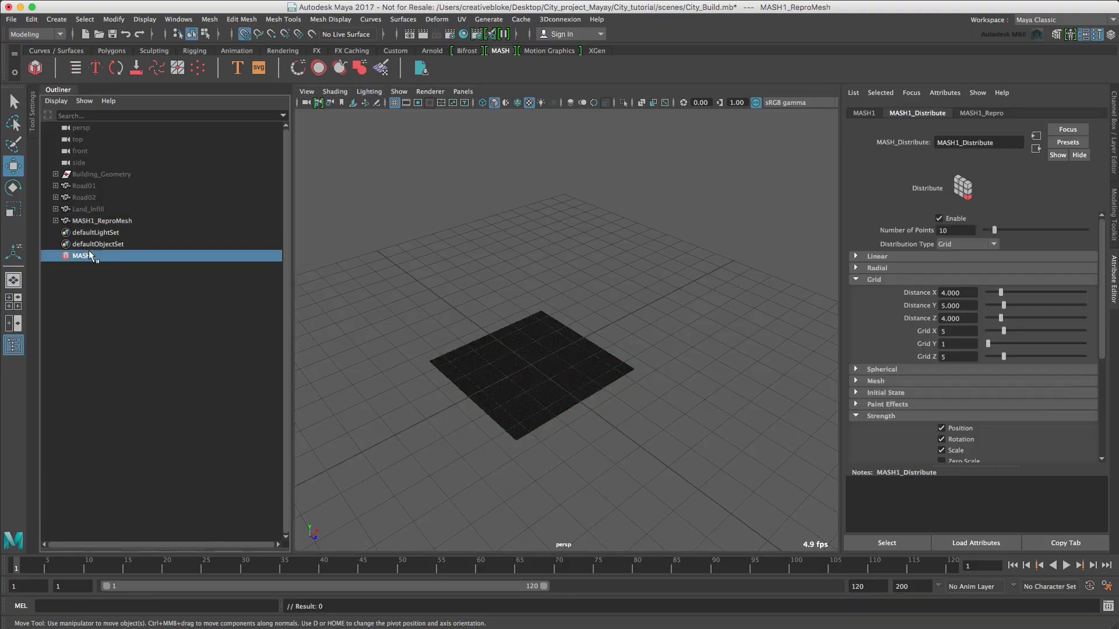
{"action": "left_click", "coordinate": [862, 114]}
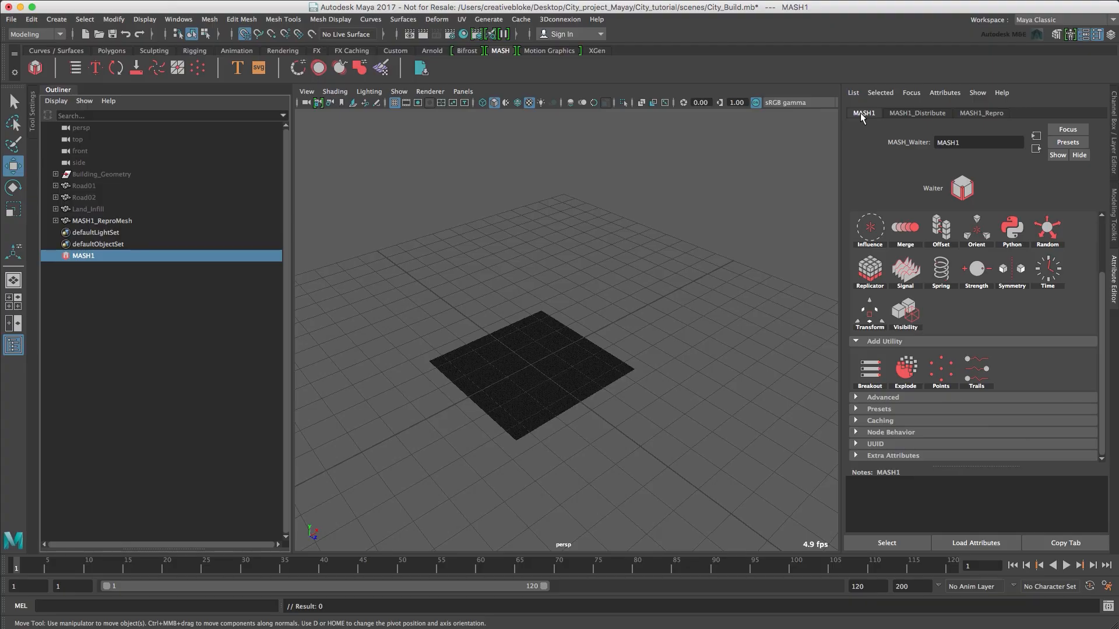
{"action": "left_click", "coordinate": [872, 284]}
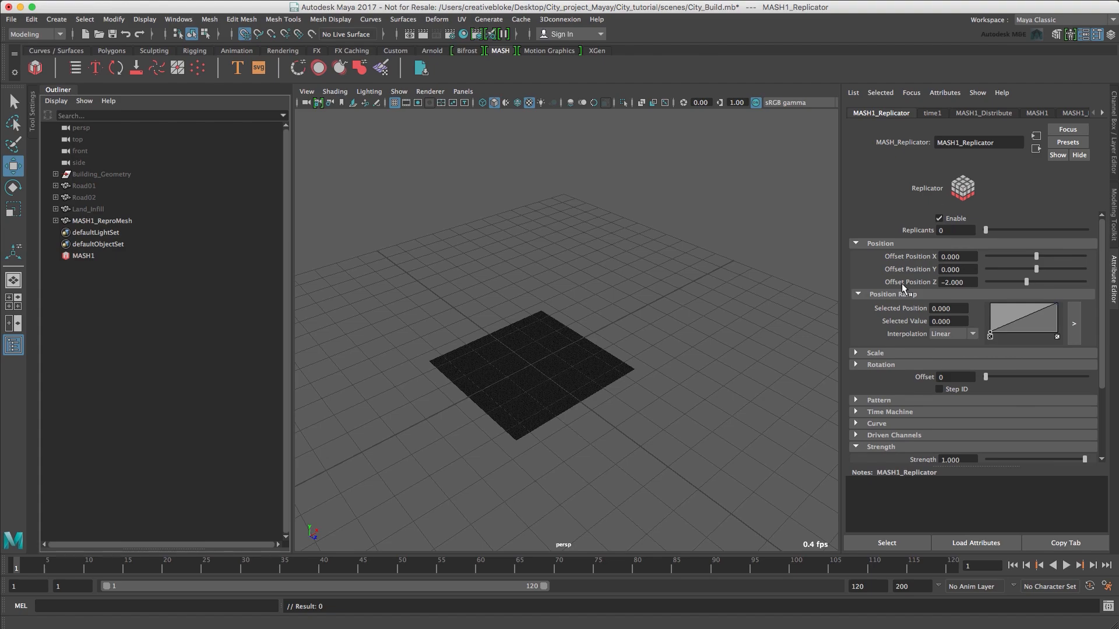
{"action": "left_click", "coordinate": [78, 69]}
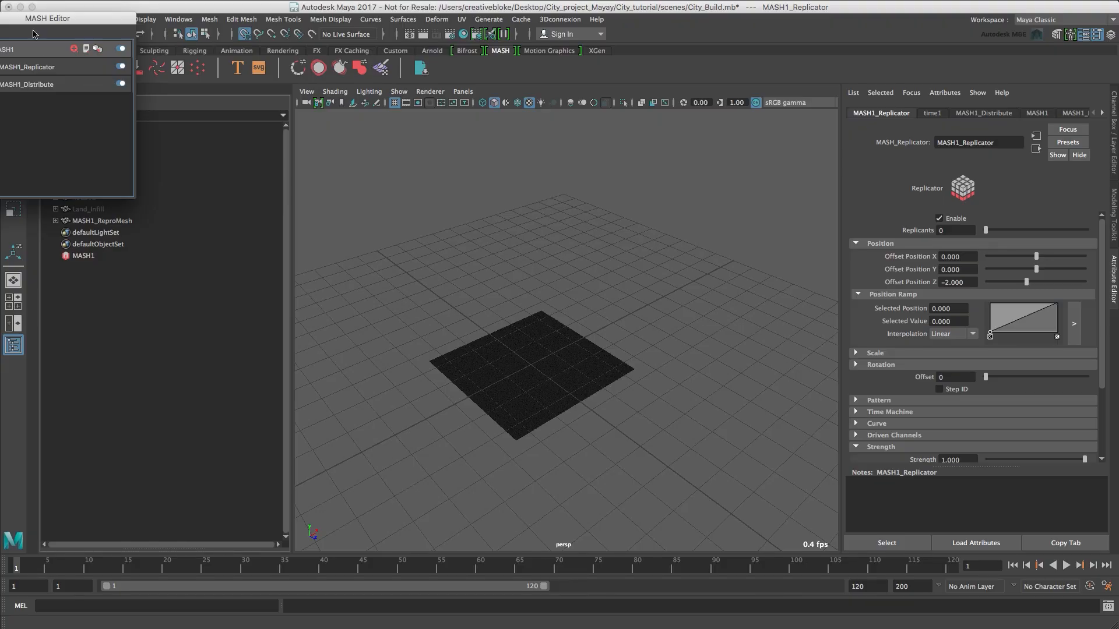
{"action": "left_click_drag", "start_coordinate": [35, 20], "coordinate": [840, 151]}
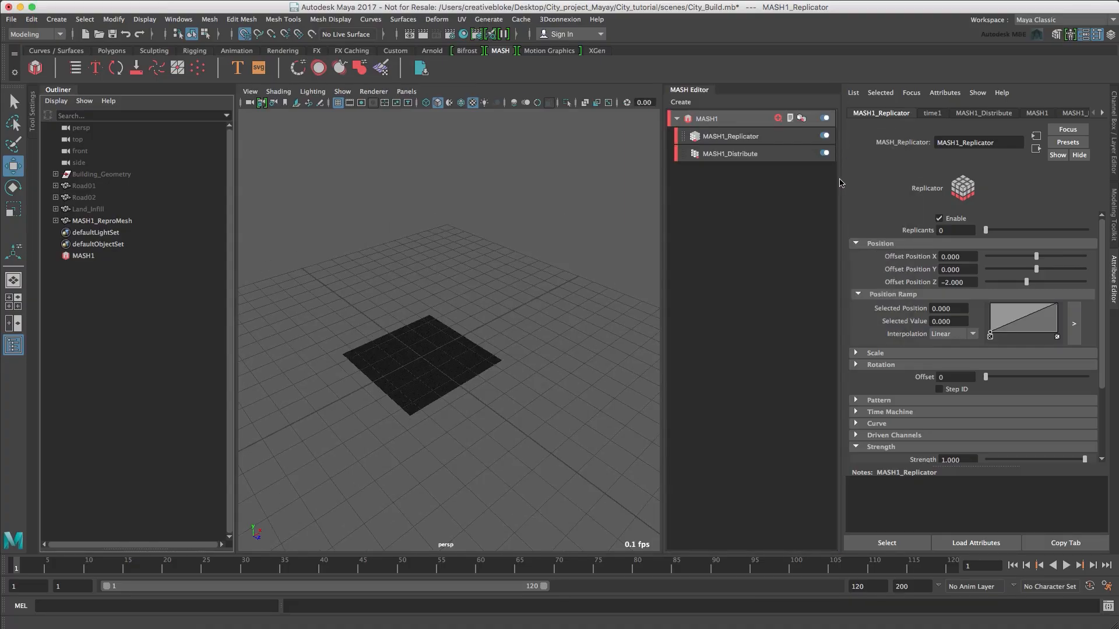
Set the Replicator node to 2 replicants with Offset Position X of 6 and Offset Position Z of 0.
{"action": "left_click", "coordinate": [747, 136]}
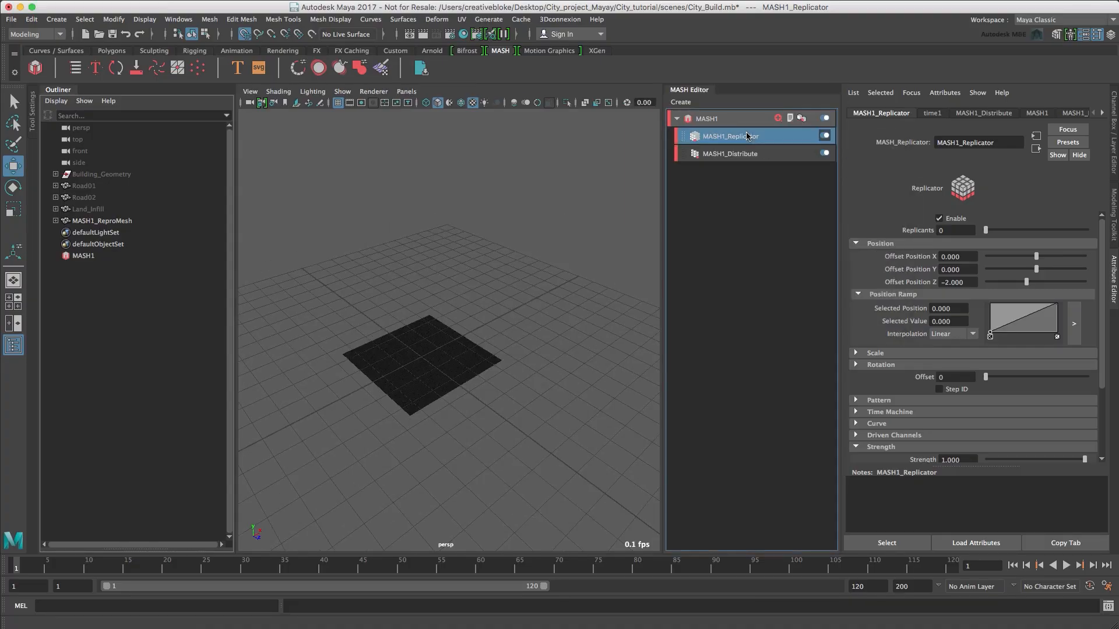
{"action": "left_click", "coordinate": [956, 229]}
{"action": "type", "text": "2"}
{"action": "key", "text": "Tab"}
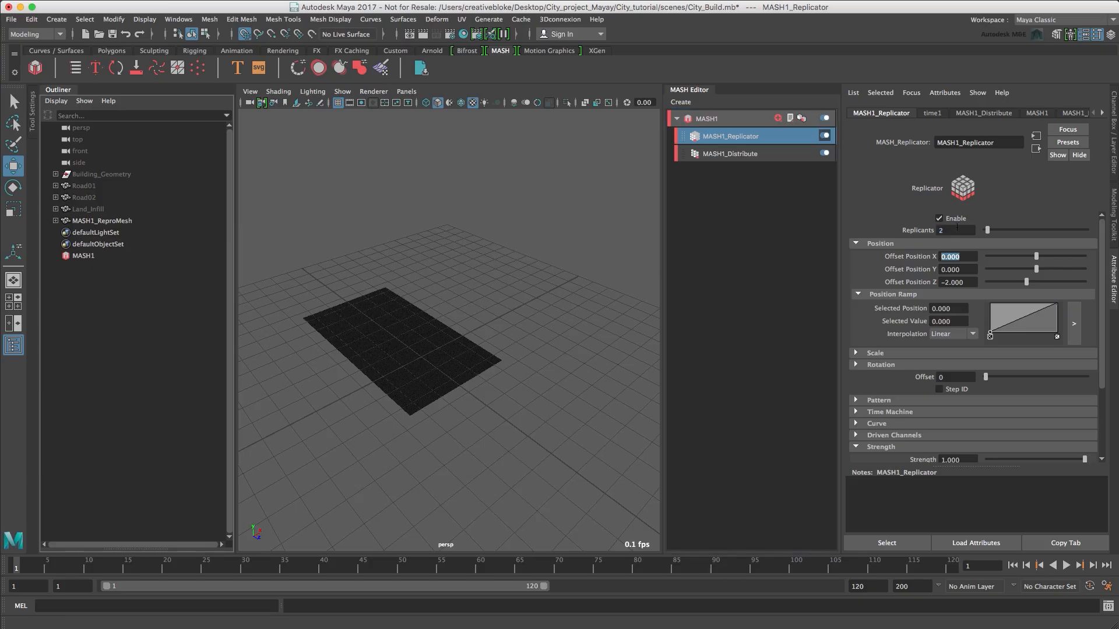
{"action": "type", "text": "6"}
{"action": "key", "text": "Tab"}
{"action": "key", "text": "Tab"}
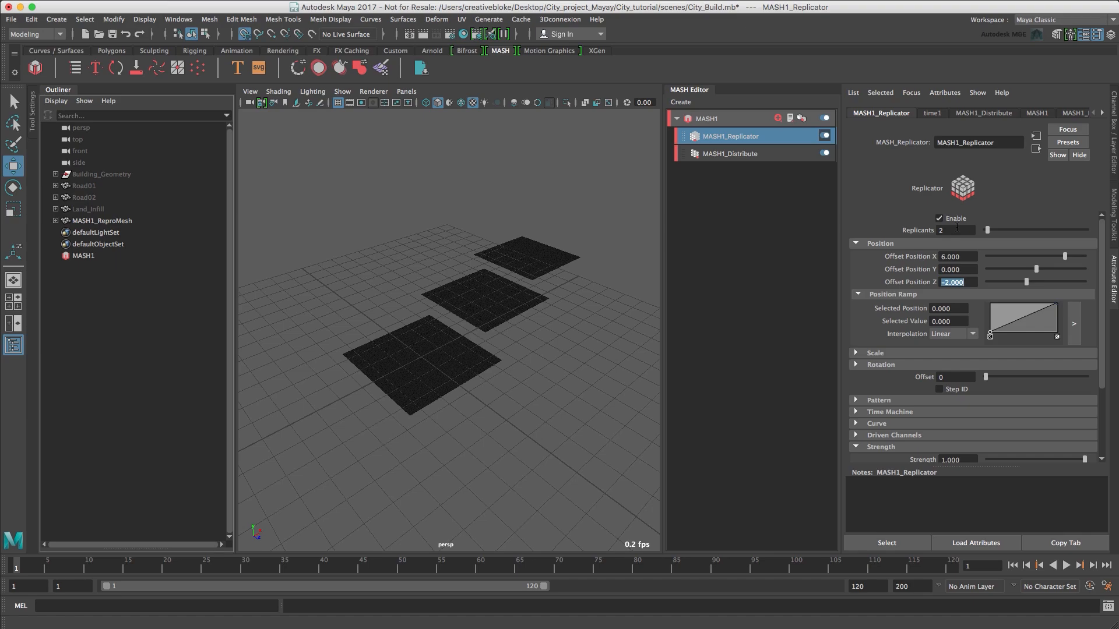
{"action": "type", "text": "0"}
{"action": "key", "text": "Tab"}
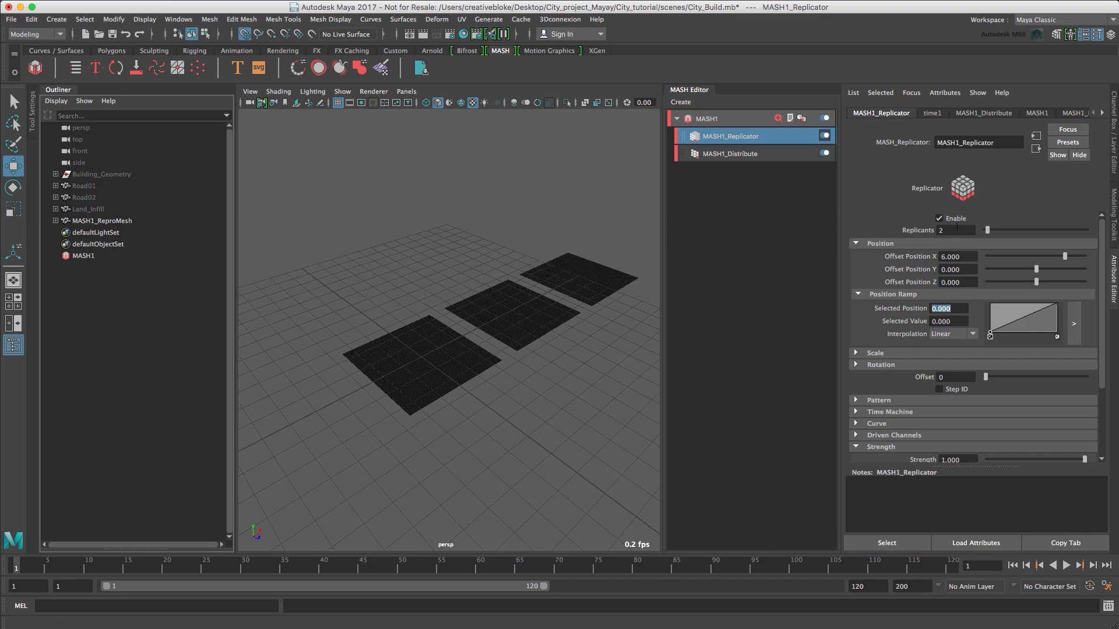
Add a second Replicator node to MASH1 with 2 replicants and an Offset Position Z of 6.
{"action": "left_click", "coordinate": [707, 119]}
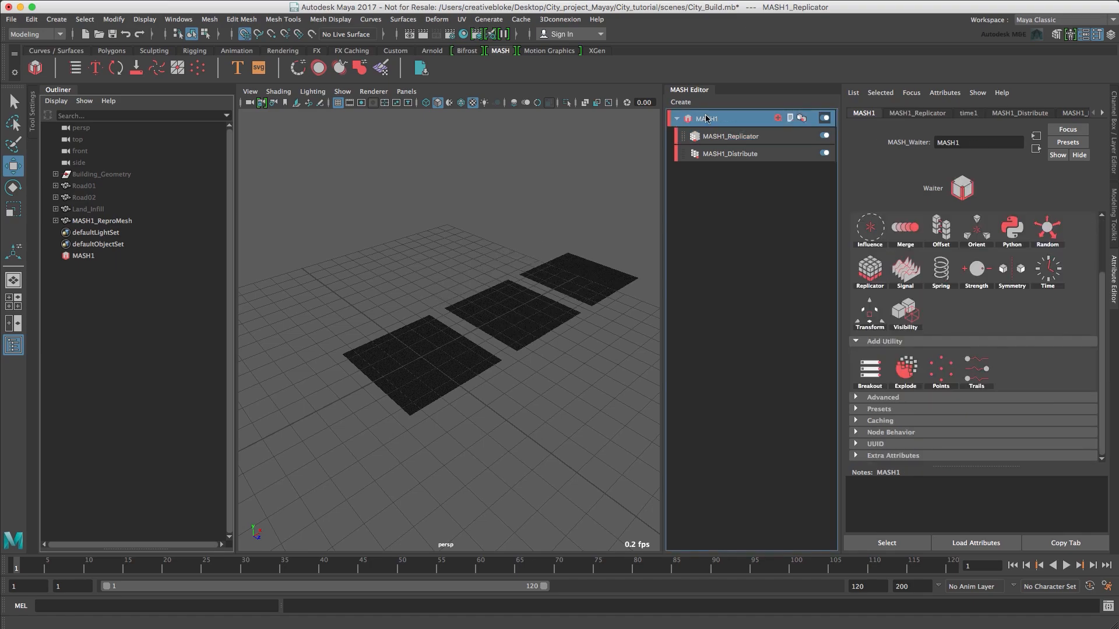
{"action": "left_click", "coordinate": [869, 269]}
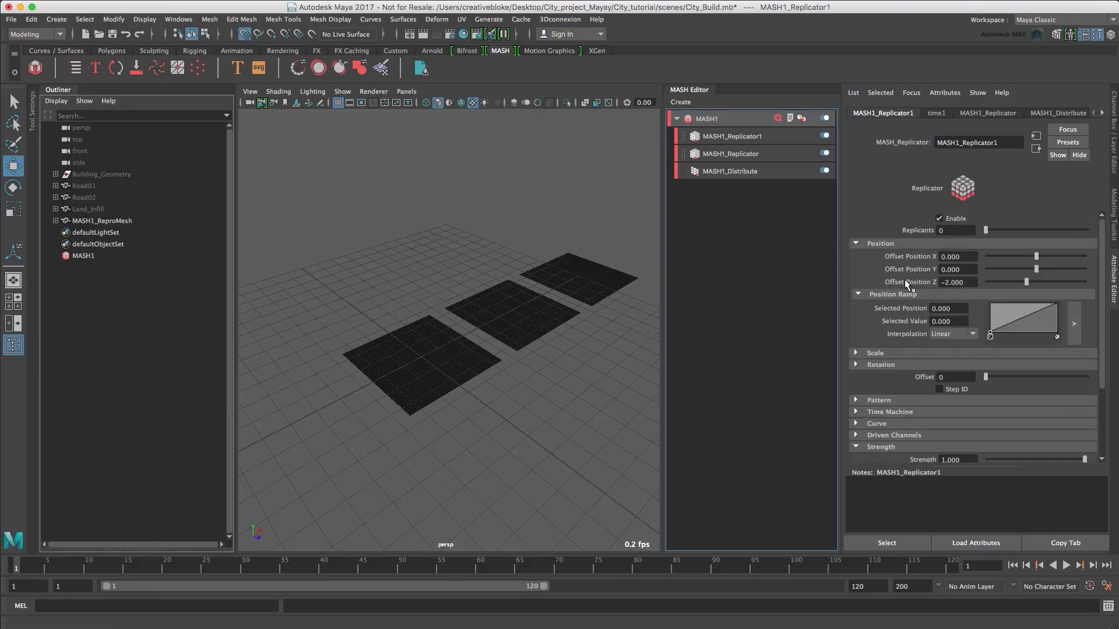
{"action": "left_click", "coordinate": [949, 230]}
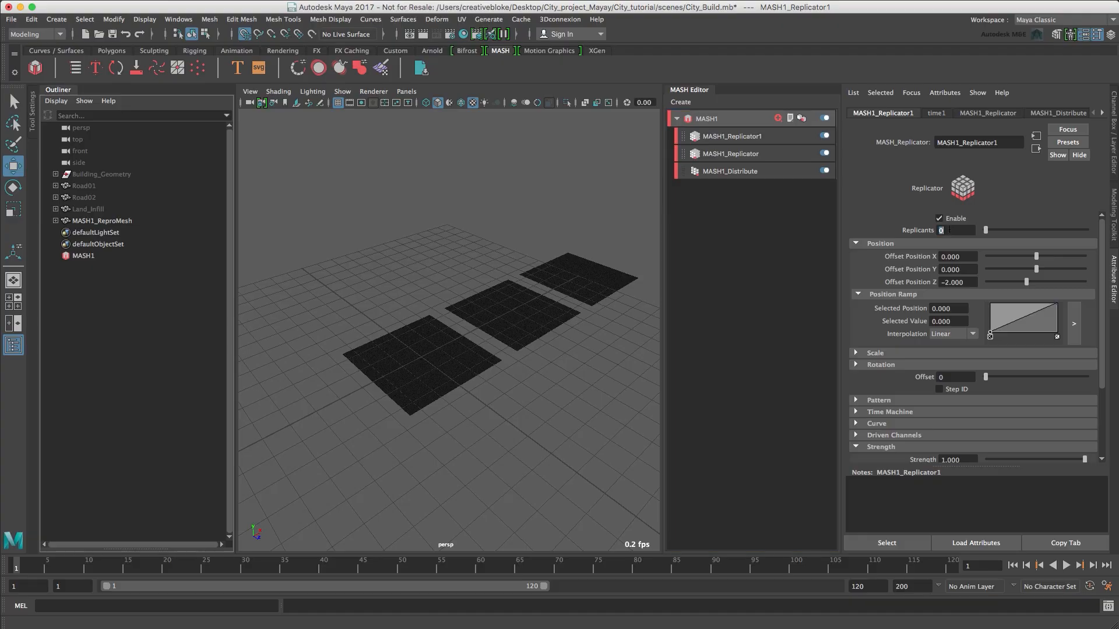
{"action": "type", "text": "2"}
{"action": "key", "text": "Tab"}
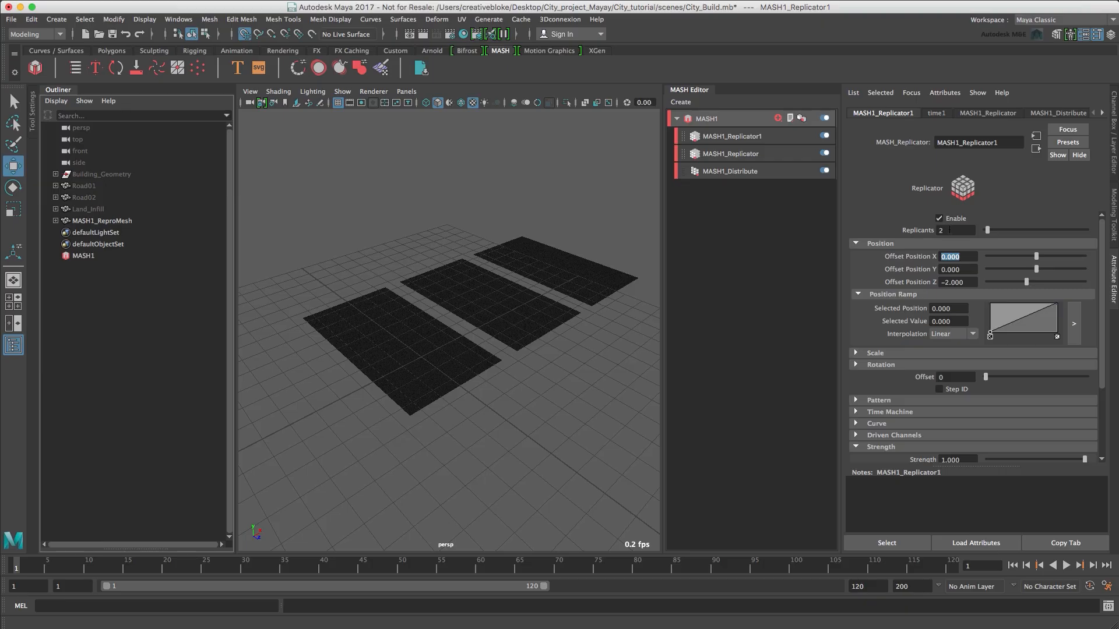
{"action": "key", "text": "Tab"}
{"action": "key", "text": "Tab"}
{"action": "type", "text": "6"}
{"action": "key", "text": "Return"}
Select the replicated block mesh in the viewport and save the scene.
{"action": "scroll", "coordinate": [418, 315], "scroll_direction": "up", "scroll_amount": 3}
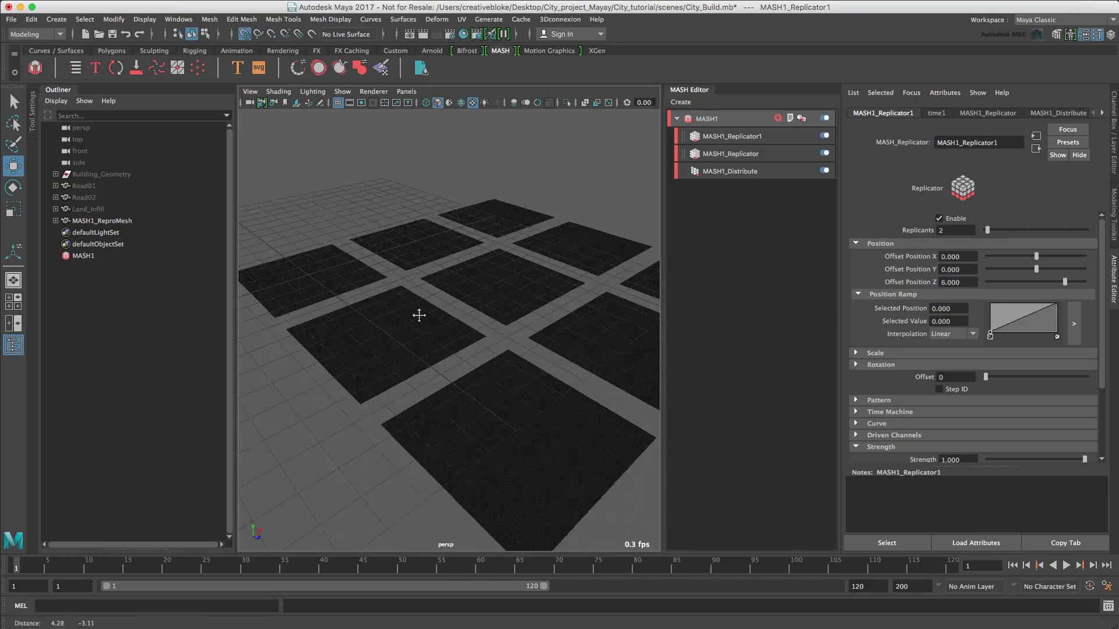
{"action": "scroll", "coordinate": [419, 315], "scroll_direction": "down", "scroll_amount": 3}
{"action": "left_click", "coordinate": [438, 327]}
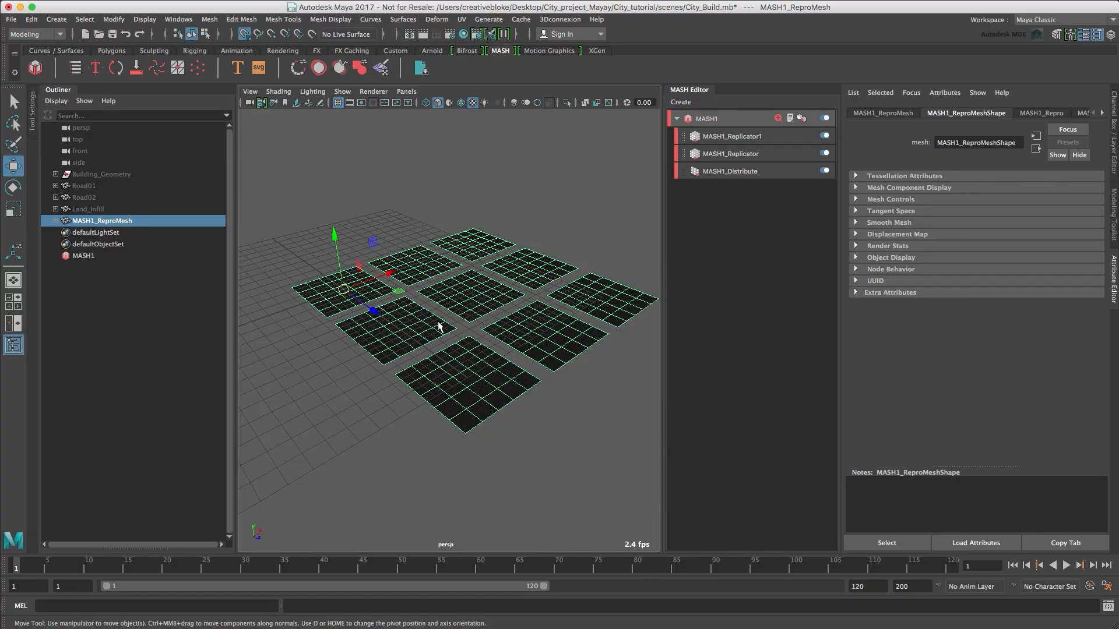
{"action": "key", "text": "super+s"}
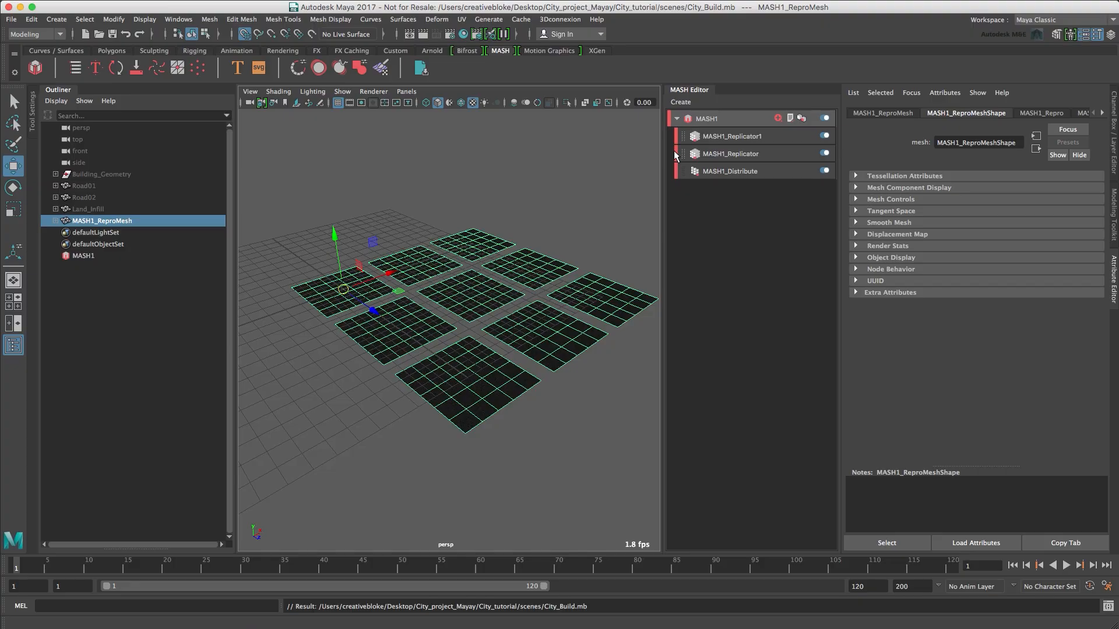
Add an Offset node to the MASH1 network and set its Offset Scale to -1 on all three axes.
{"action": "left_click", "coordinate": [735, 123]}
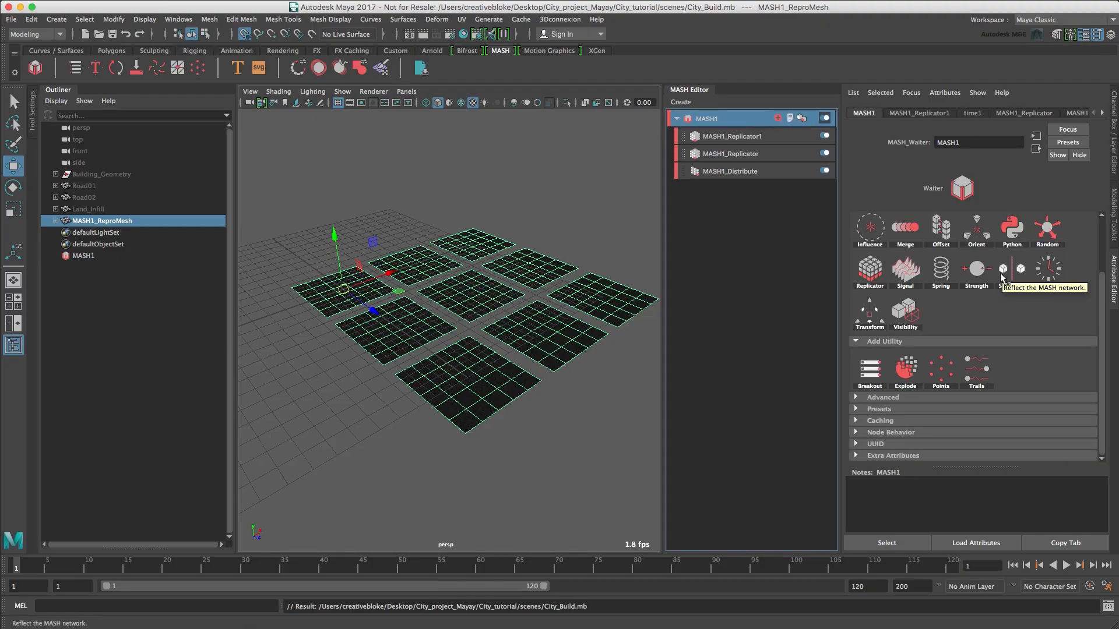
{"action": "left_click", "coordinate": [940, 224]}
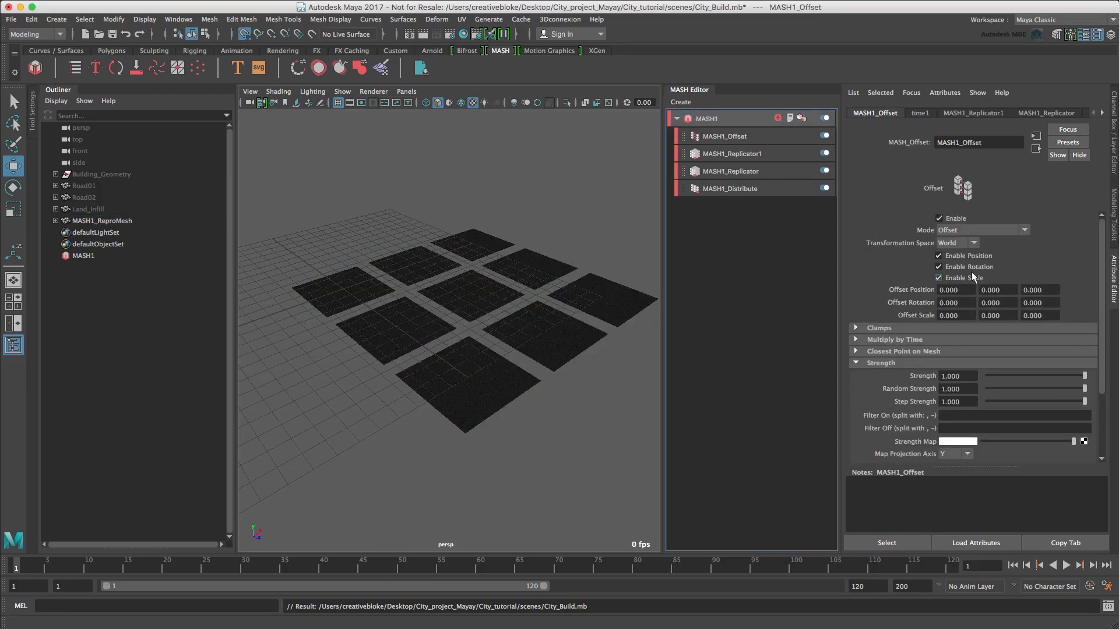
{"action": "left_click", "coordinate": [965, 313]}
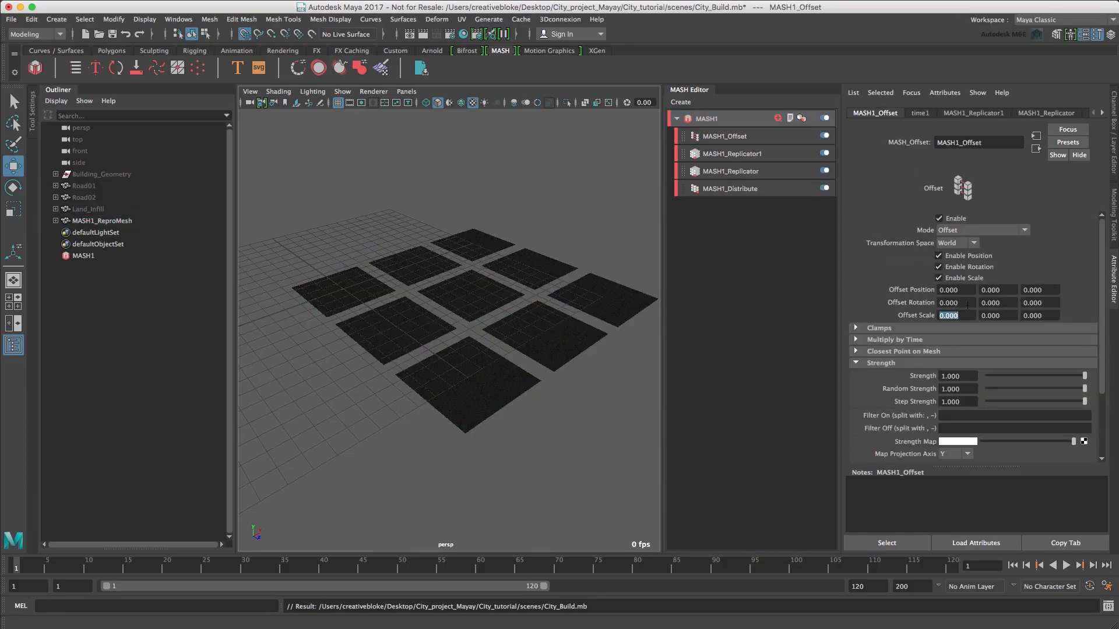
{"action": "type", "text": "-1"}
{"action": "key", "text": "Tab"}
{"action": "type", "text": "-1"}
{"action": "key", "text": "Tab"}
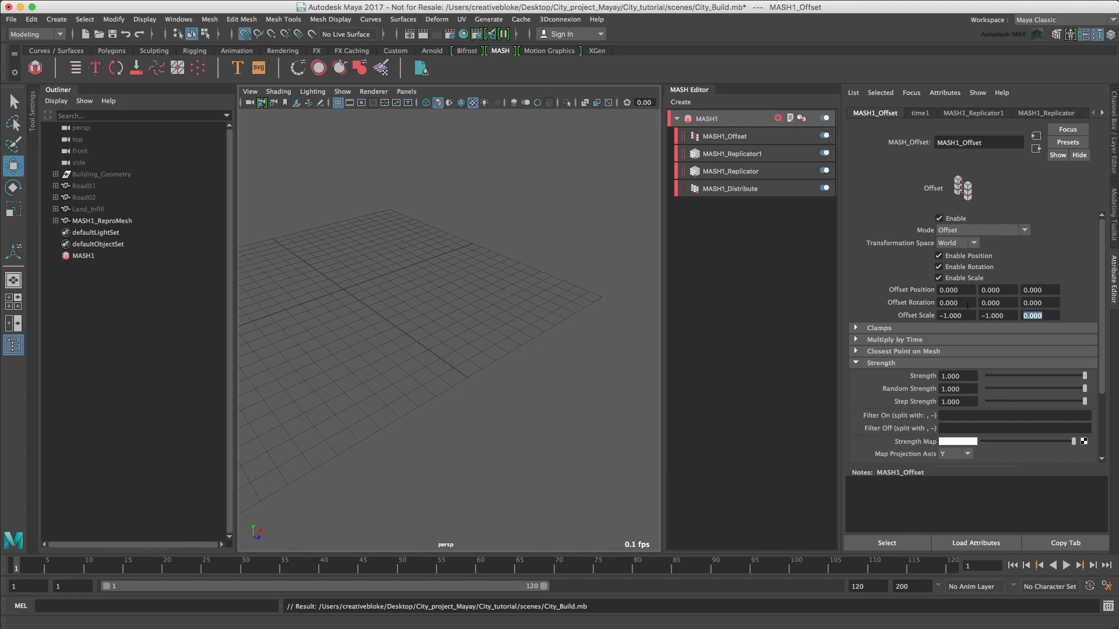
{"action": "type", "text": "-1"}
{"action": "key", "text": "Return"}
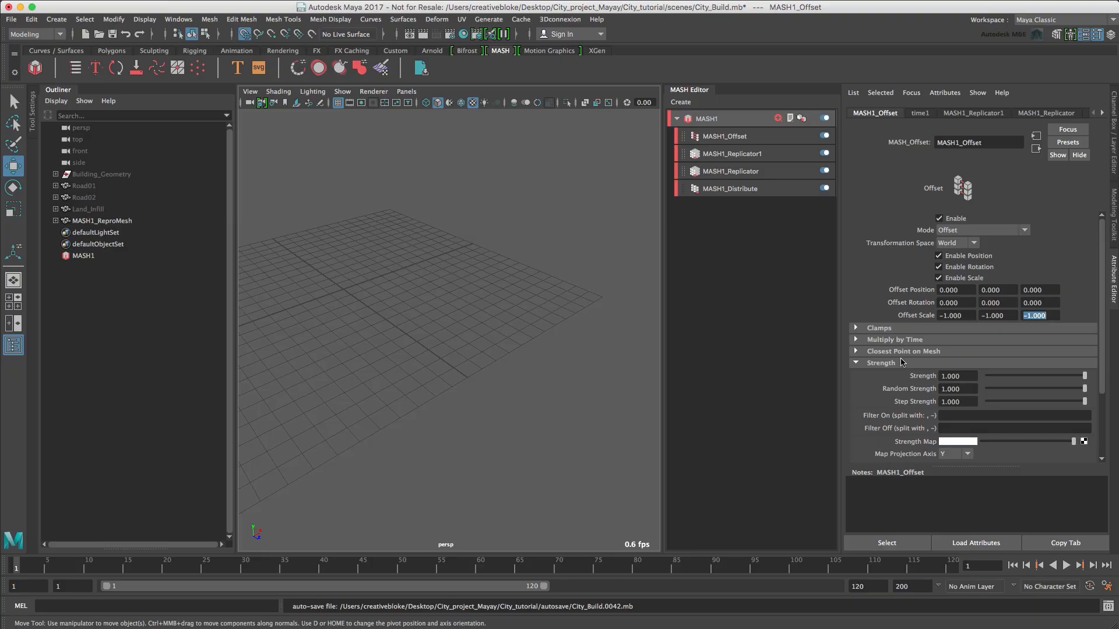
Create a new falloff object for the MASH1_Offset node.
{"action": "left_click", "coordinate": [856, 364]}
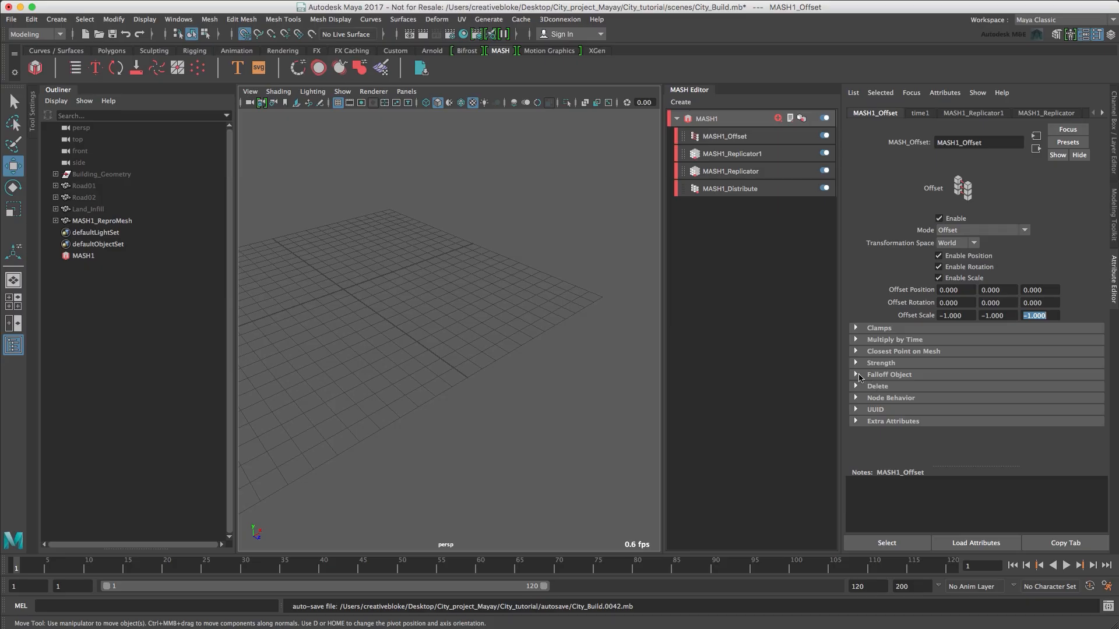
{"action": "left_click", "coordinate": [856, 375]}
{"action": "right_click", "coordinate": [893, 419]}
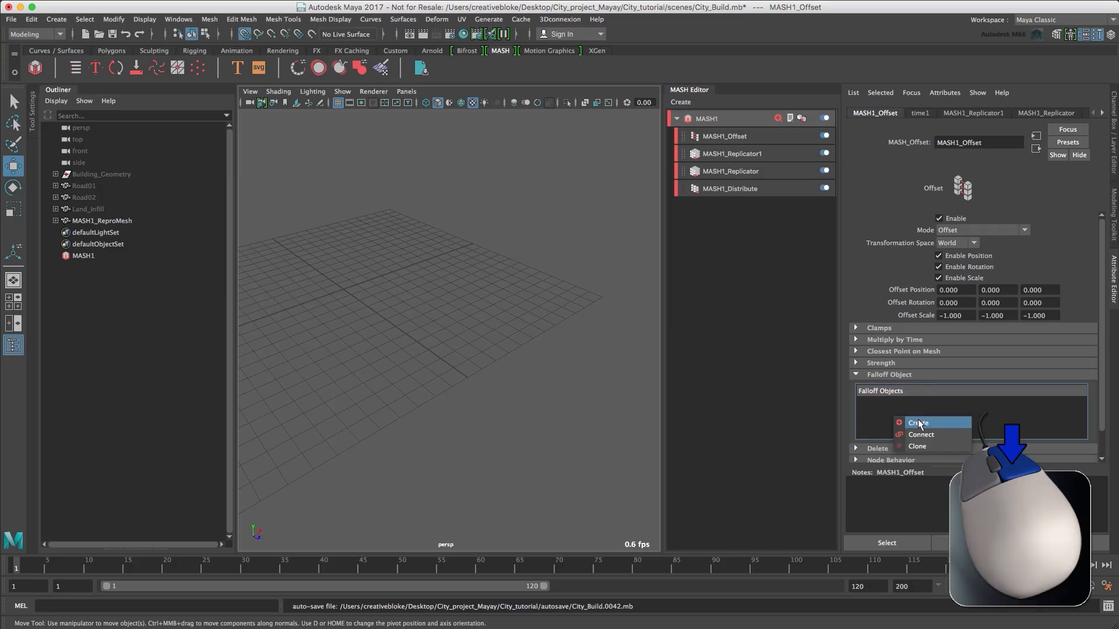
{"action": "left_click", "coordinate": [919, 424]}
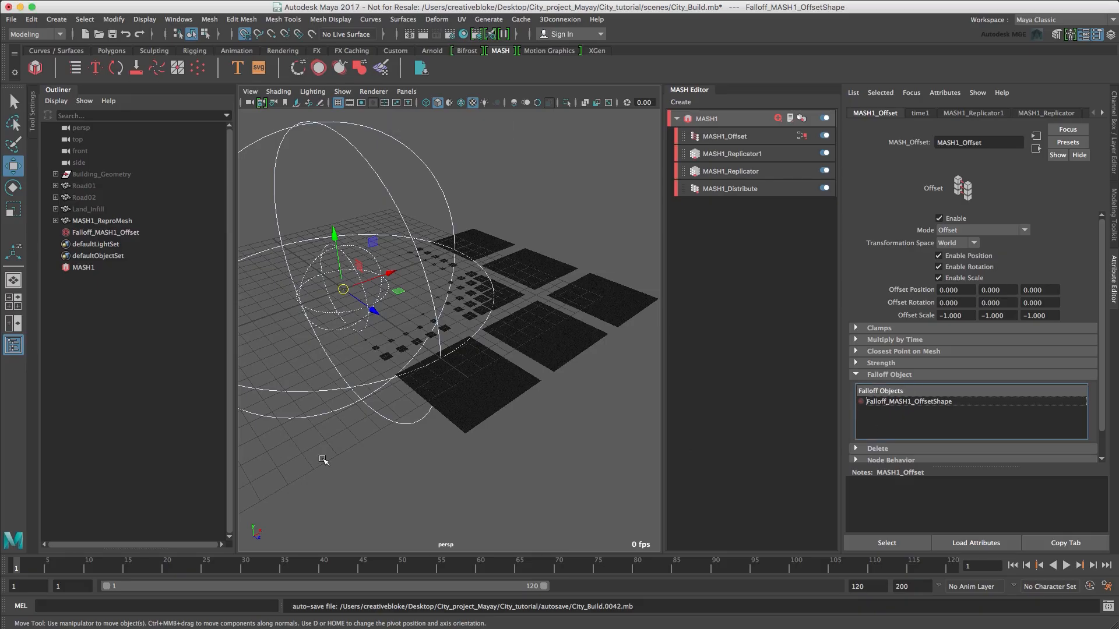
Move the Offset falloff object to the centre of the block grid, at X 6 and Z 6.
{"action": "left_click", "coordinate": [98, 233]}
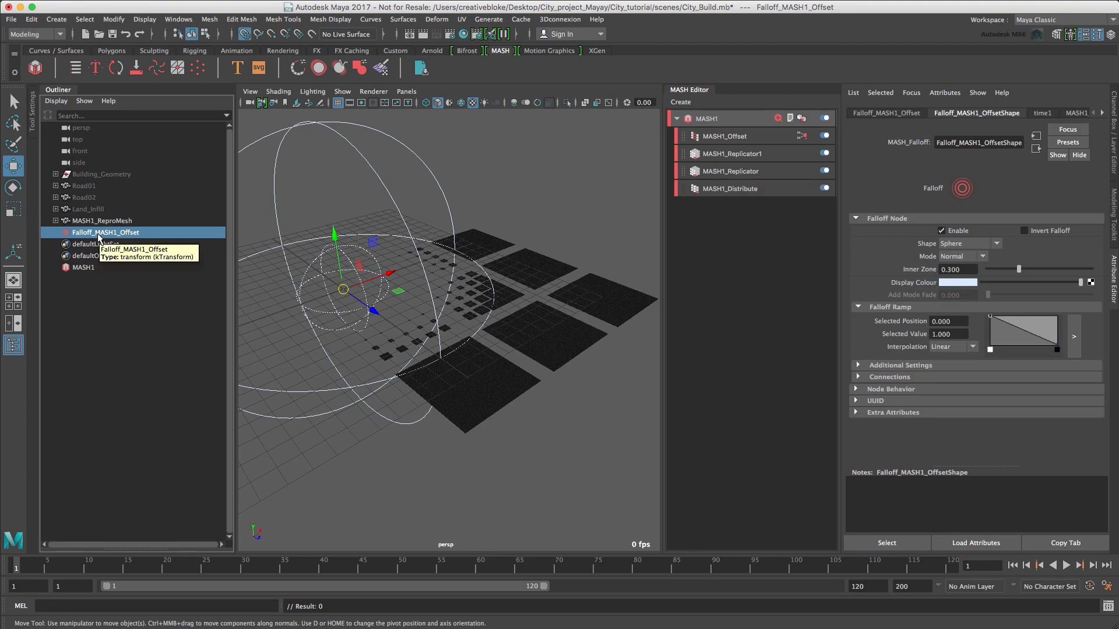
{"action": "key", "text": "w"}
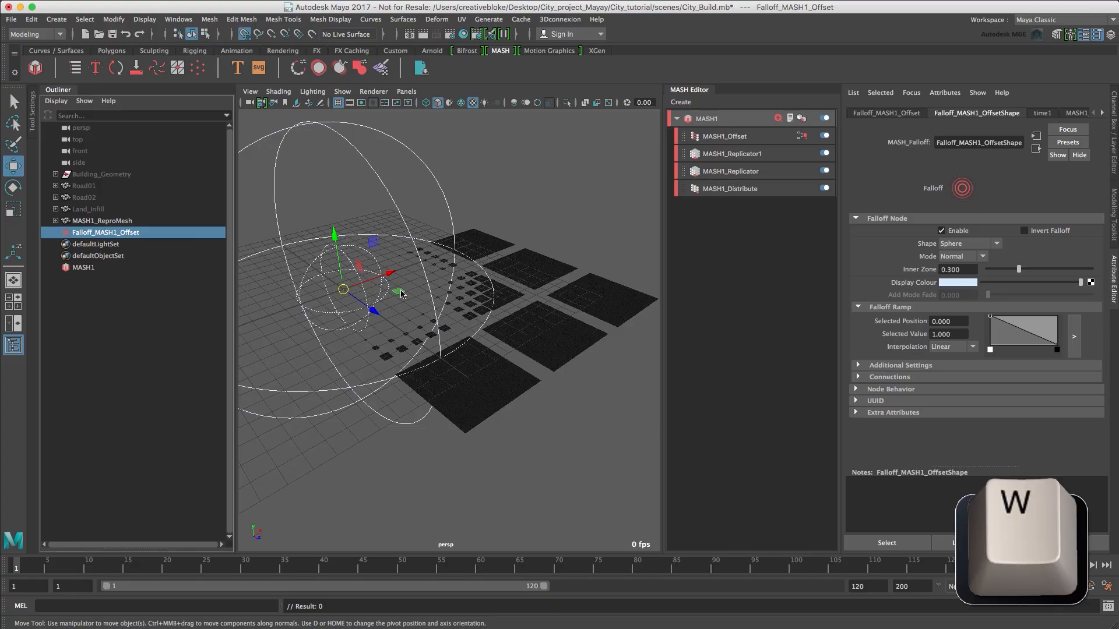
{"action": "key", "text": "f"}
{"action": "mouse_move", "coordinate": [445, 304]}
{"action": "left_mouse_down"}
{"action": "mouse_move", "coordinate": [527, 296]}
{"action": "mouse_move", "coordinate": [464, 294]}
{"action": "left_mouse_up"}
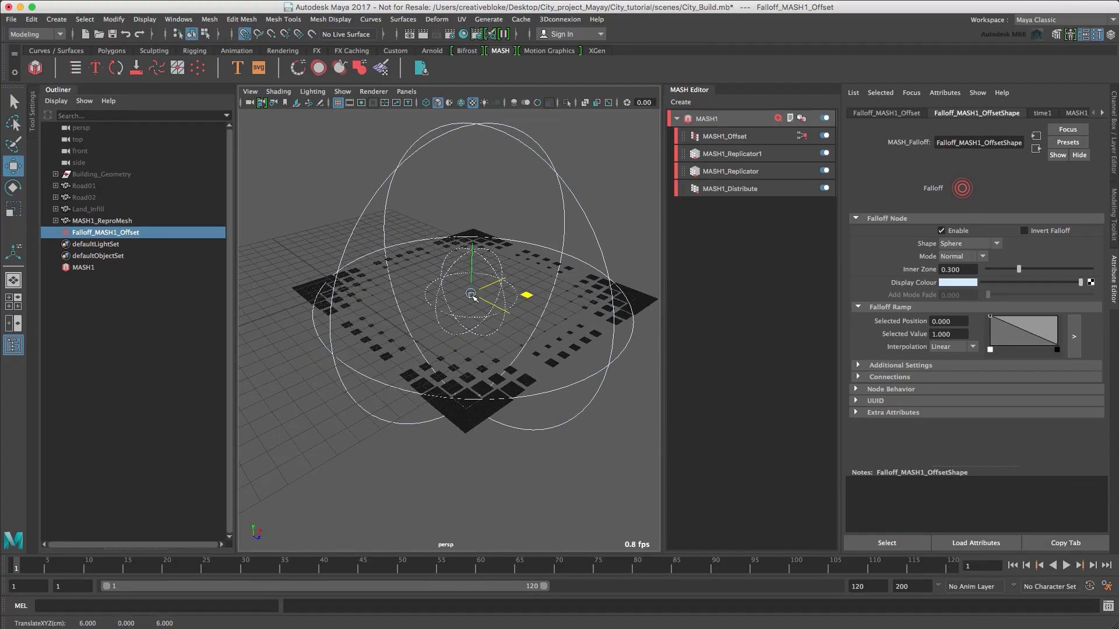
{"action": "mouse_move", "coordinate": [472, 297]}
{"action": "left_mouse_down", "text": "alt"}
{"action": "mouse_move", "coordinate": [470, 342]}
{"action": "mouse_move", "coordinate": [471, 308]}
{"action": "left_mouse_up", "text": "alt"}
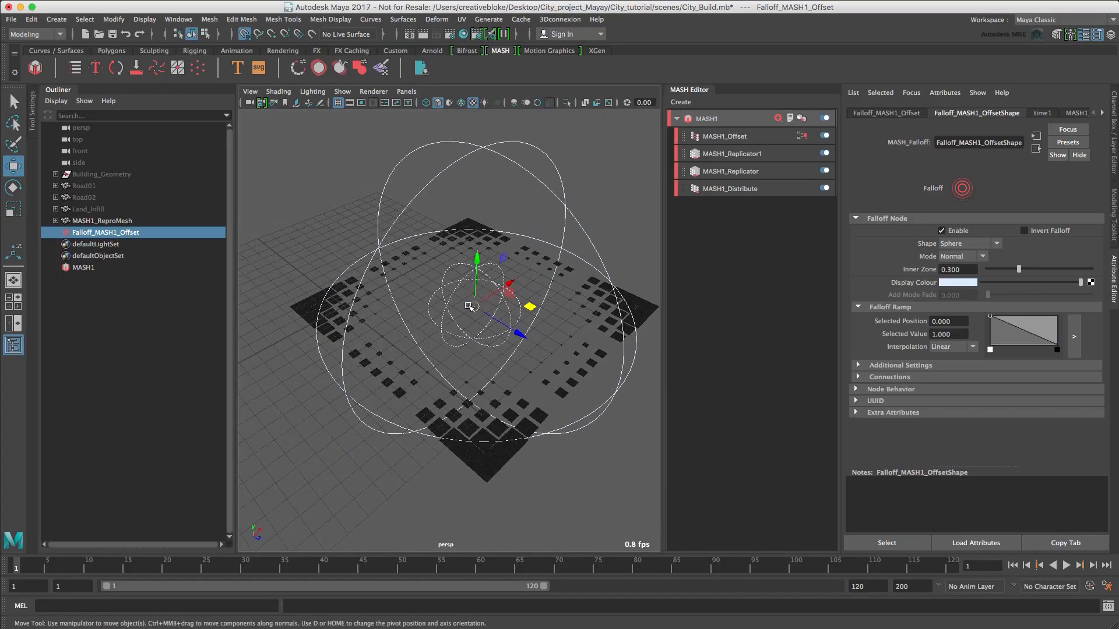
Scale the falloff uniformly to about 22.3 so it covers all blocks, and key its three scale channels at frame 1.
{"action": "key", "text": "r"}
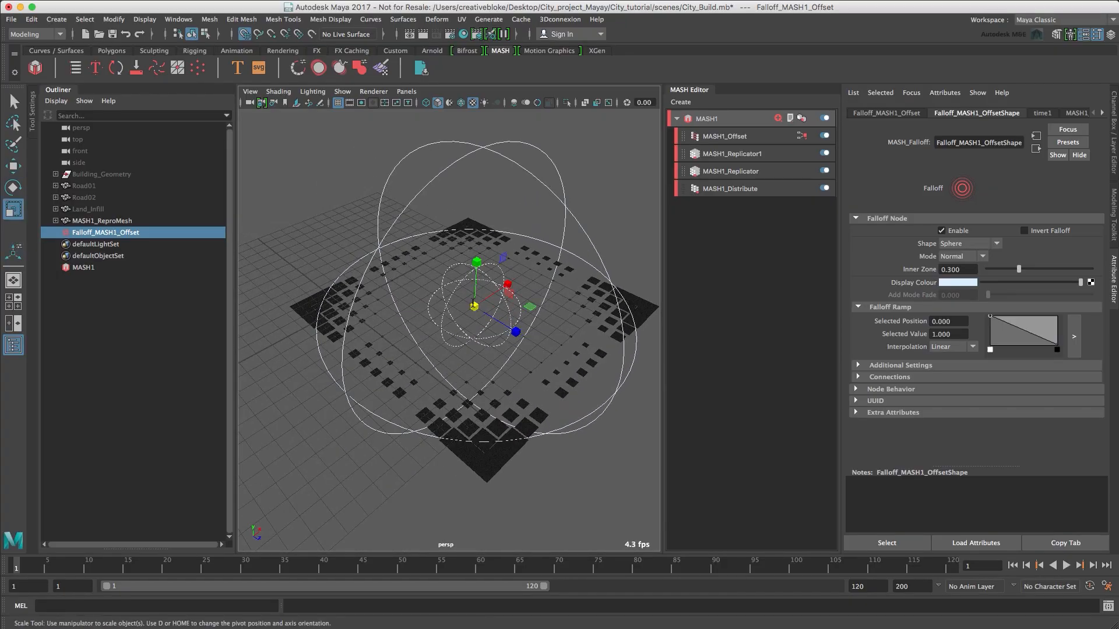
{"action": "left_click", "coordinate": [475, 308]}
{"action": "key", "text": "ctrl+a"}
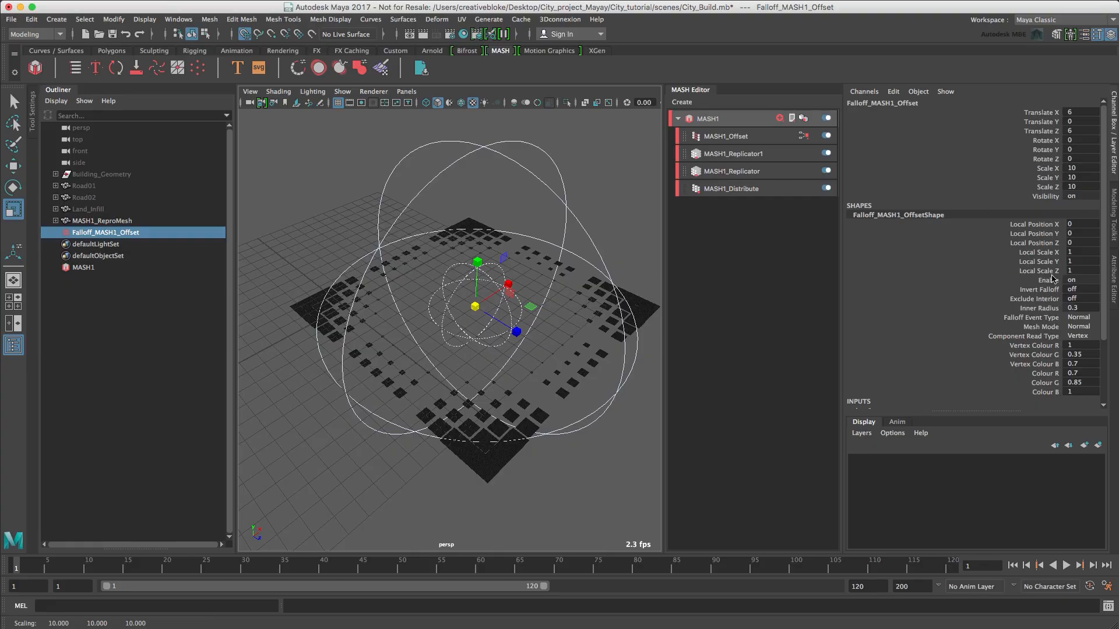
{"action": "left_click_drag", "start_coordinate": [1043, 169], "coordinate": [1044, 187]}
{"action": "middle_click_drag", "start_coordinate": [474, 304], "coordinate": [593, 308]}
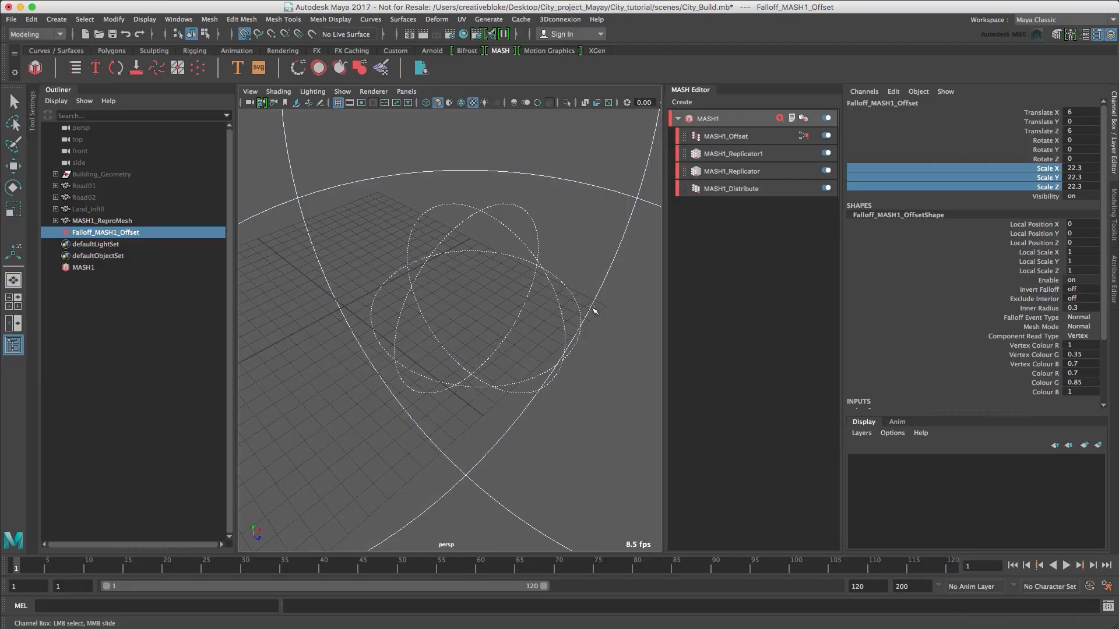
{"action": "right_click", "coordinate": [988, 170]}
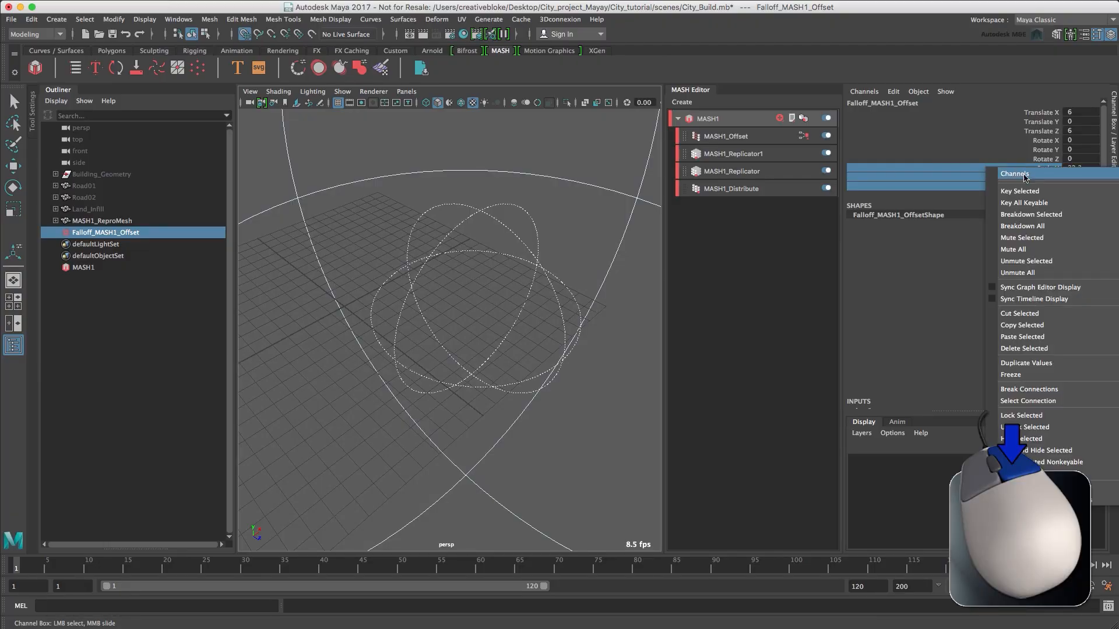
{"action": "left_click", "coordinate": [1027, 193]}
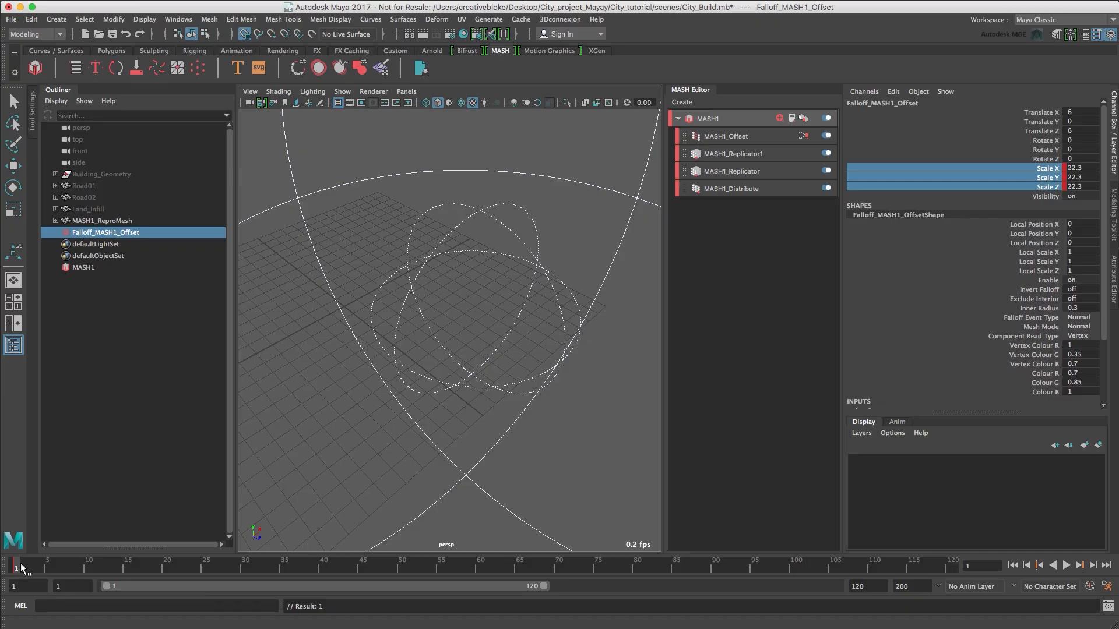
At frame 30, scale the falloff down to 0 on all axes and key the three scale channels.
{"action": "key", "text": "alt+v"}
{"action": "left_click_drag", "start_coordinate": [254, 572], "coordinate": [250, 572]}
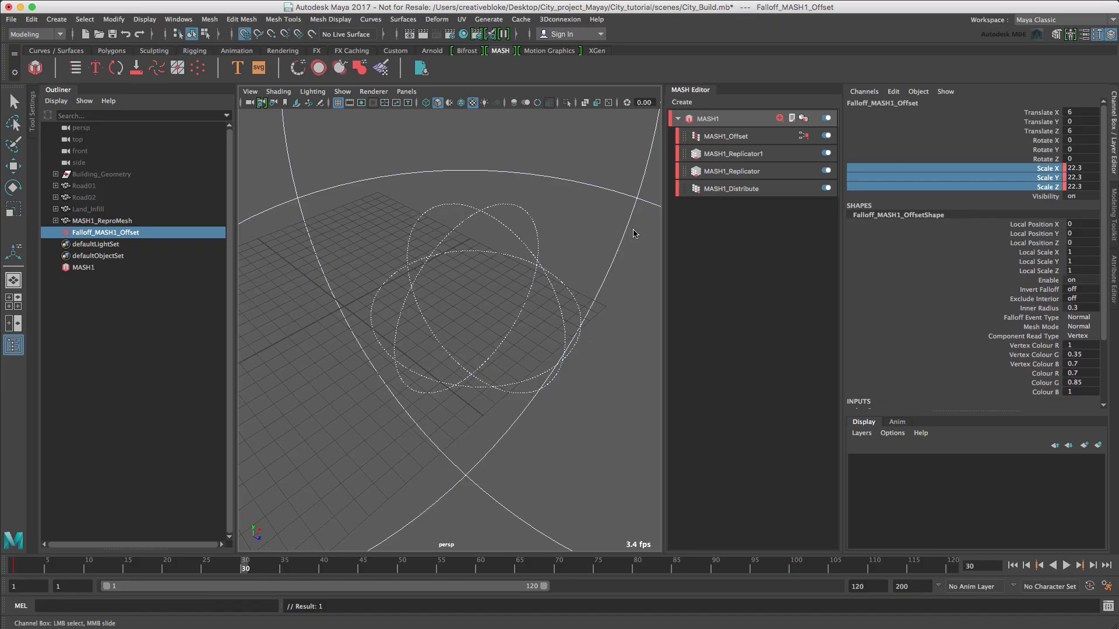
{"action": "middle_click_drag", "start_coordinate": [634, 234], "coordinate": [504, 279]}
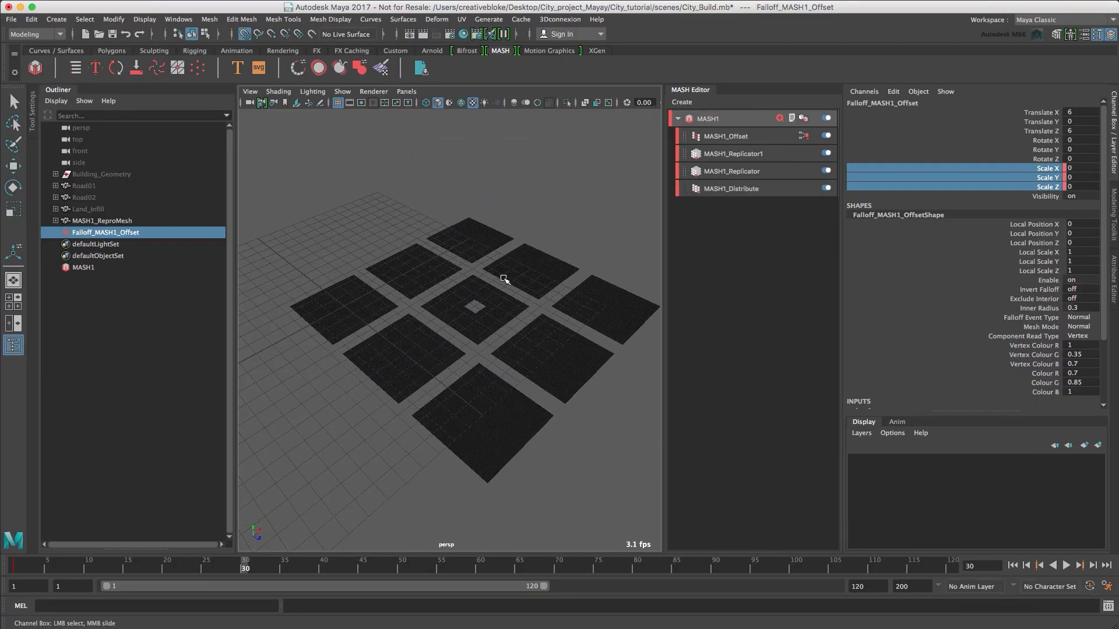
{"action": "right_click_drag", "start_coordinate": [958, 179], "coordinate": [979, 201]}
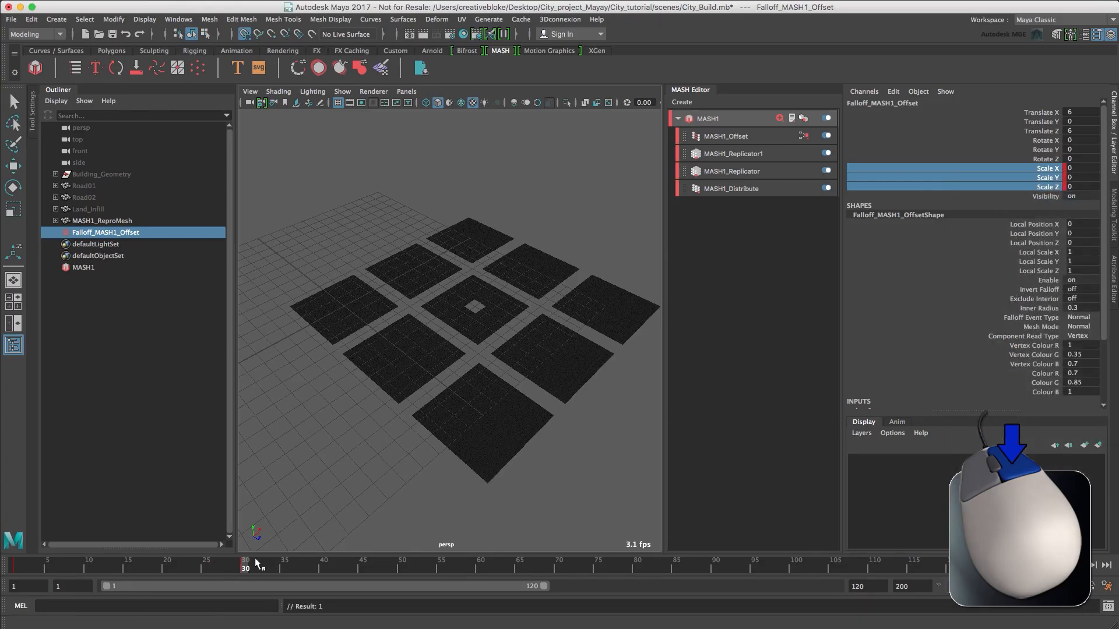
Preview the falloff animation and set the playback speed to Play Every Frame, Max Real-time.
{"action": "left_click_drag", "start_coordinate": [257, 563], "coordinate": [61, 575]}
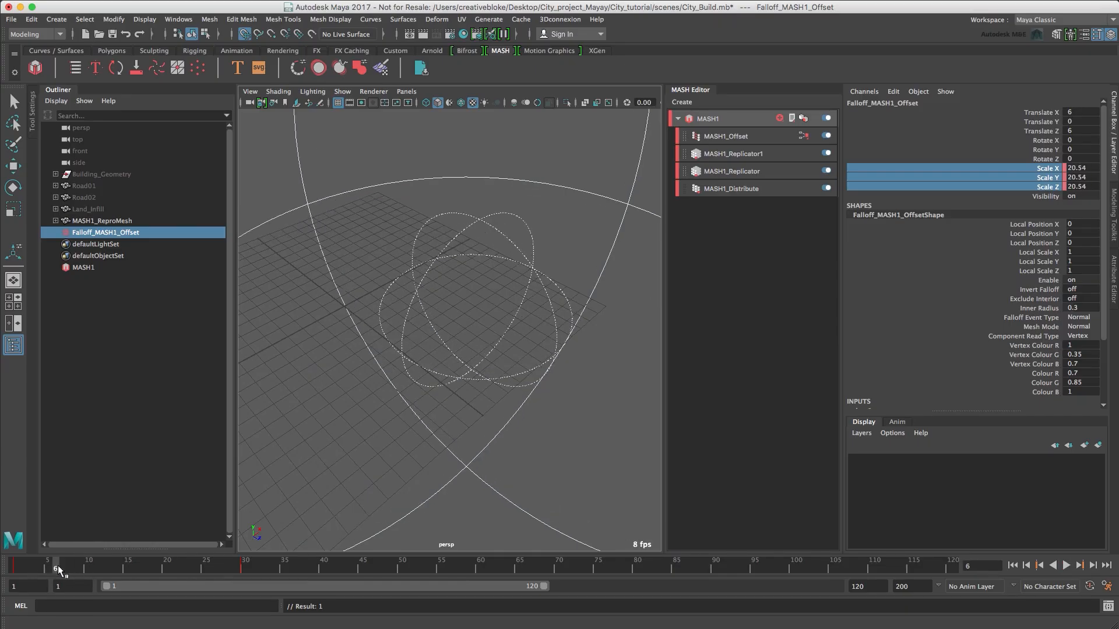
{"action": "left_click_drag", "start_coordinate": [63, 571], "coordinate": [246, 566]}
{"action": "left_click", "coordinate": [1065, 565]}
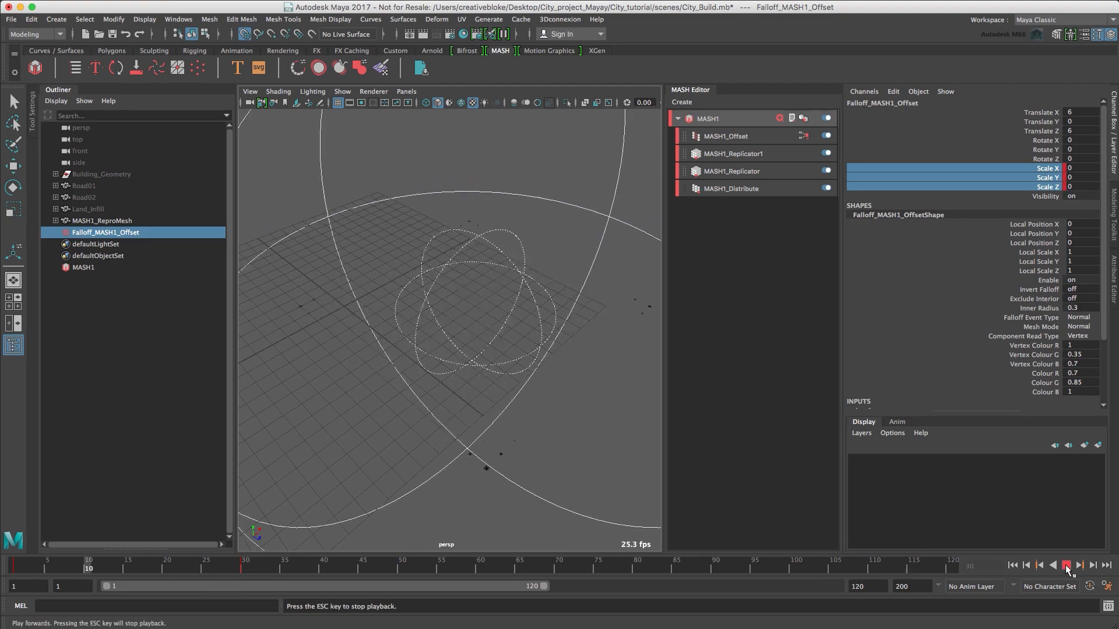
{"action": "right_click_drag", "start_coordinate": [855, 564], "coordinate": [910, 491]}
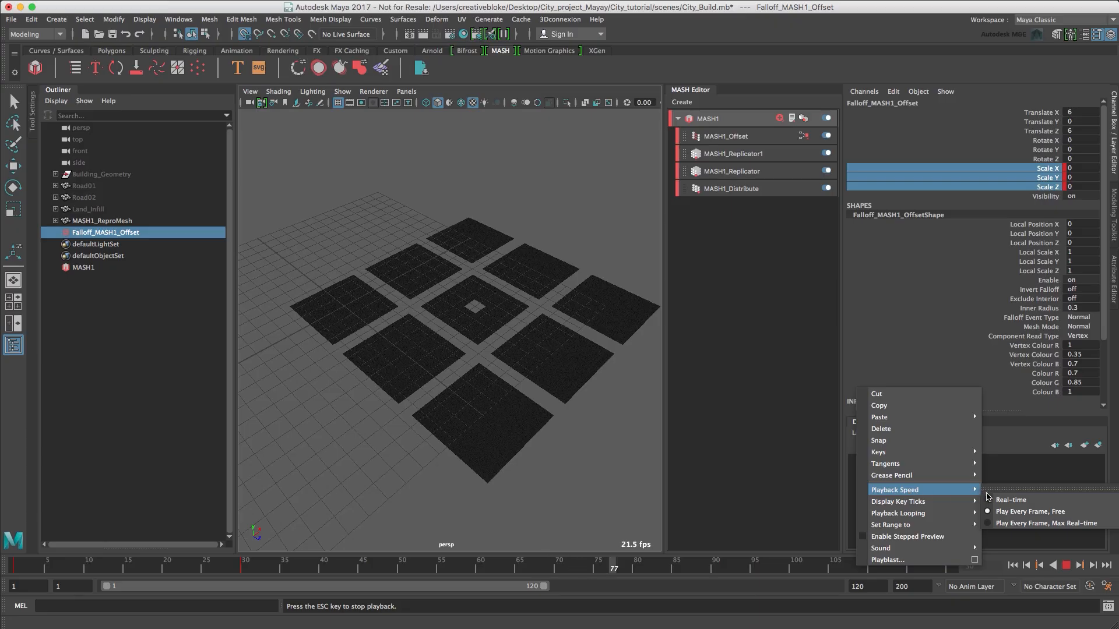
{"action": "left_click", "coordinate": [1018, 525]}
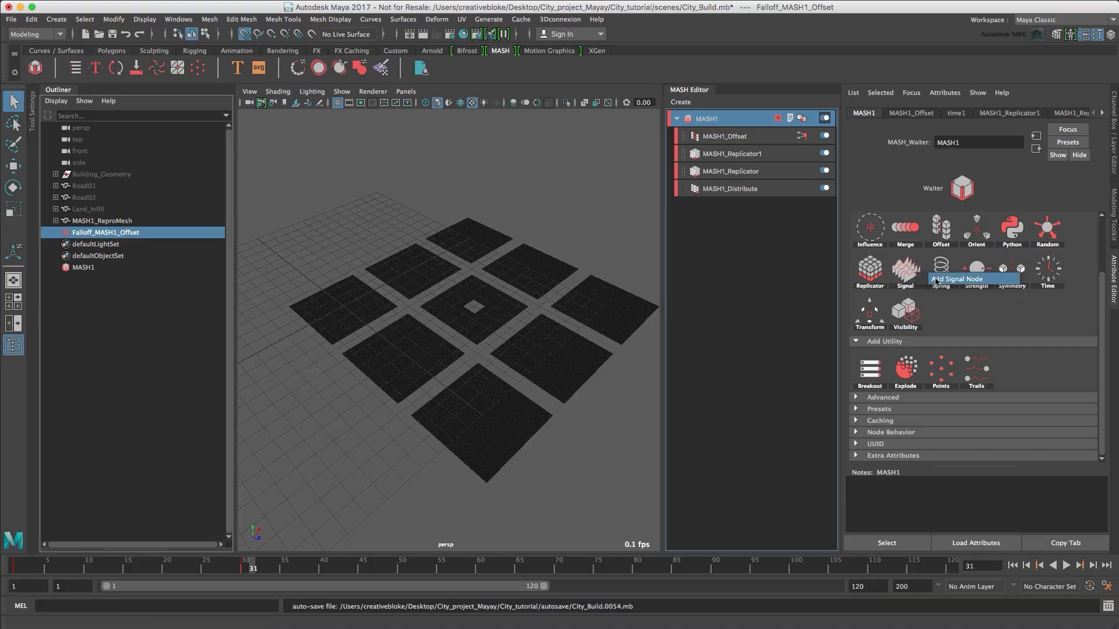
Add a Signal node to MASH1 and set its Position X to 3, Position Y to 30 and Position Z to 3.
{"action": "left_click", "coordinate": [908, 271]}
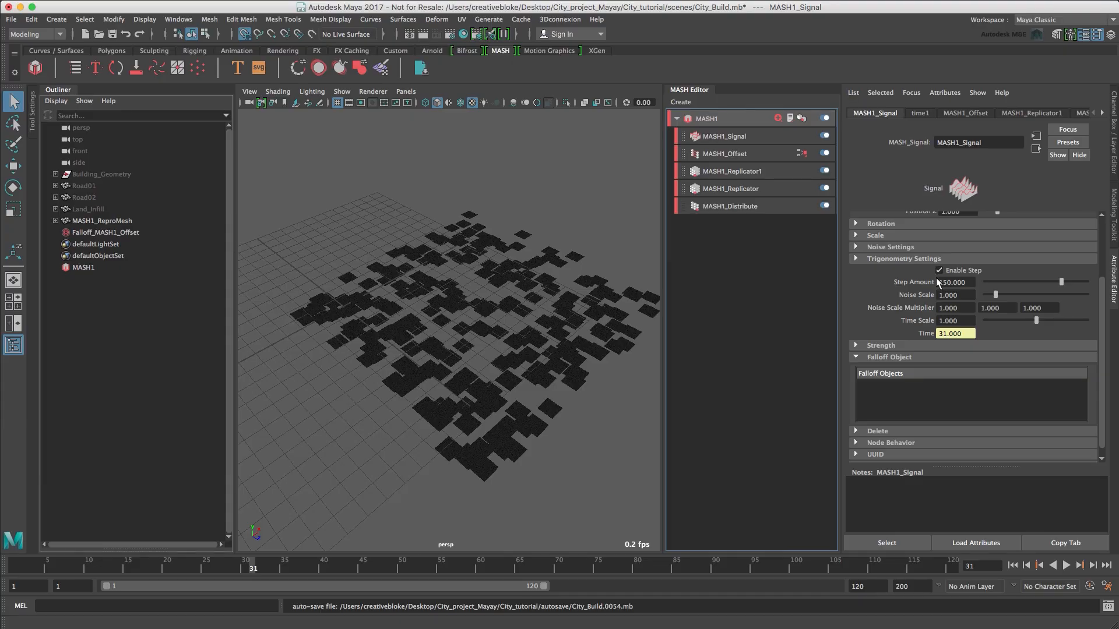
{"action": "scroll", "coordinate": [894, 236], "scroll_direction": "up", "scroll_amount": 5}
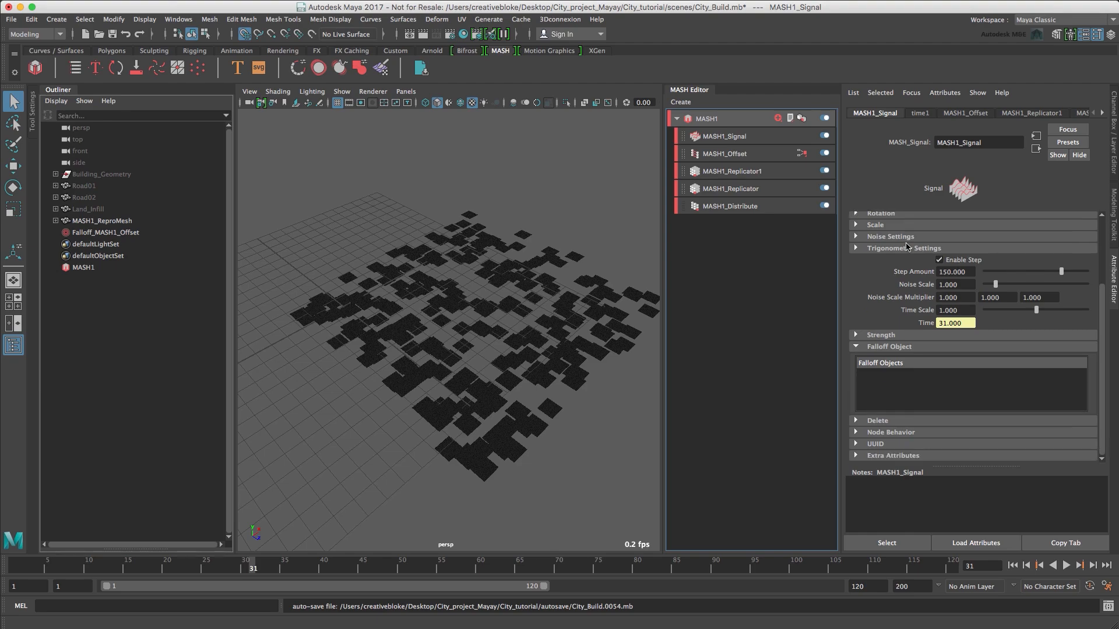
{"action": "left_click_drag", "start_coordinate": [942, 268], "coordinate": [947, 267]}
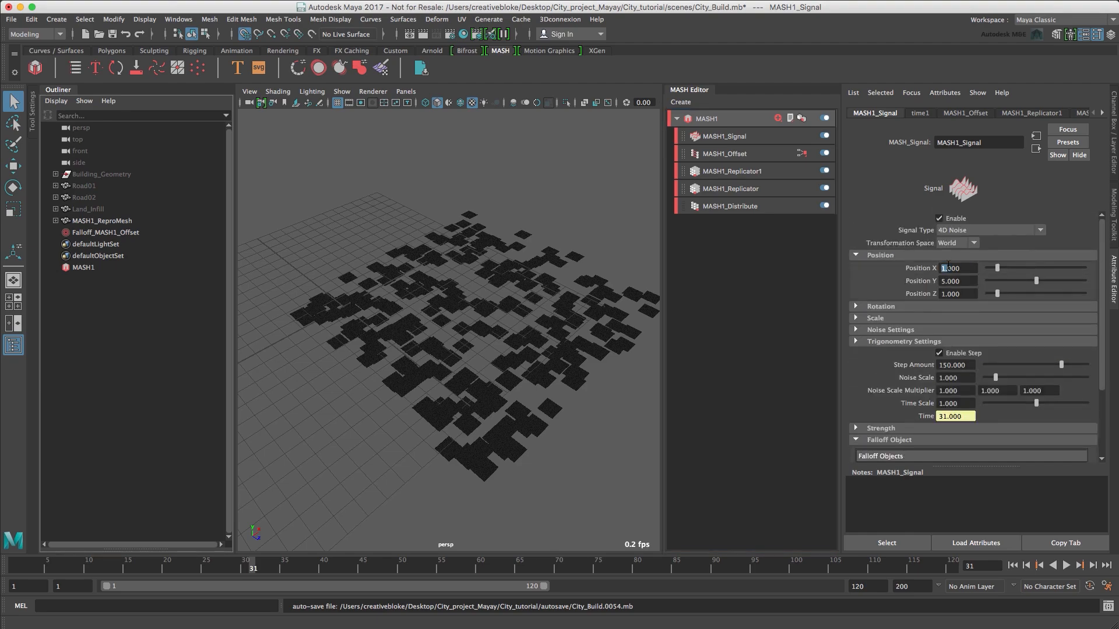
{"action": "type", "text": "3000."}
{"action": "key", "text": "Return"}
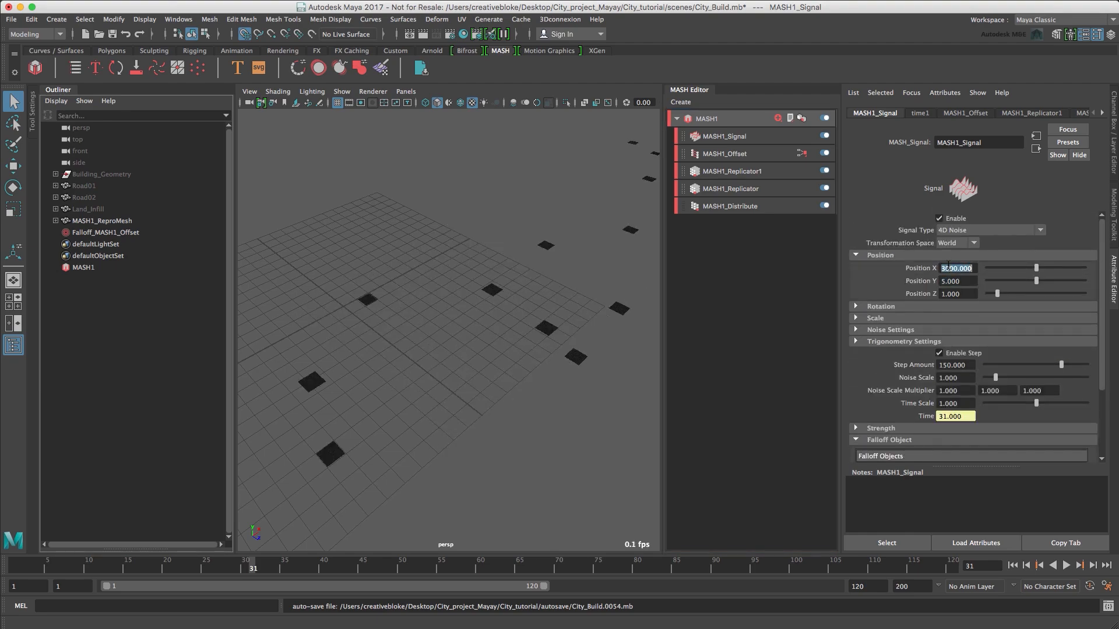
{"action": "type", "text": "3"}
{"action": "key", "text": "Tab"}
{"action": "type", "text": "30"}
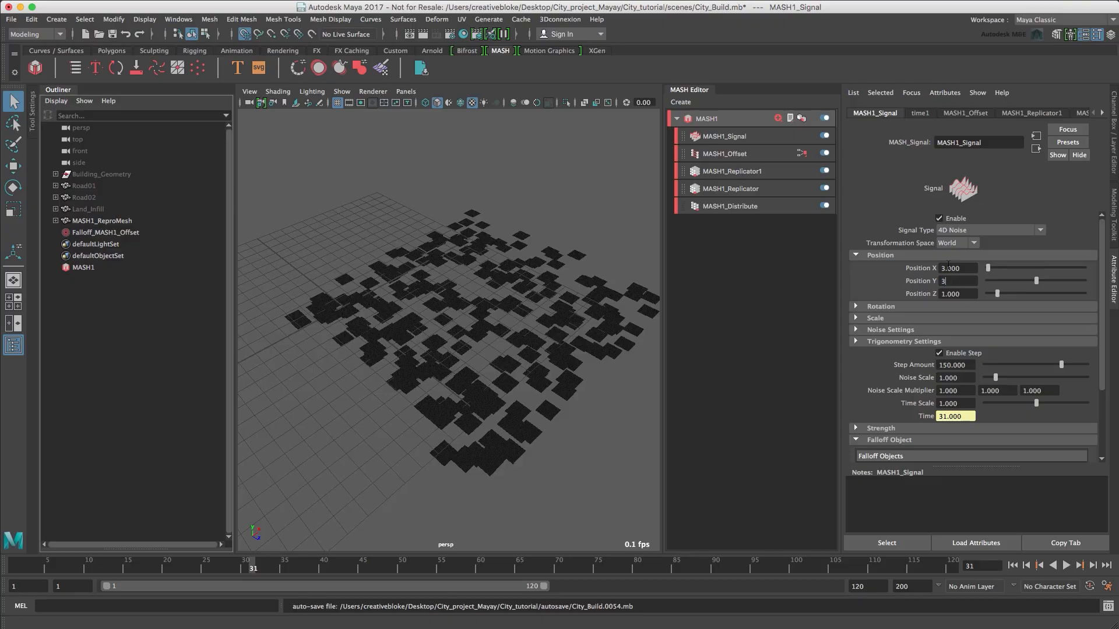
{"action": "key", "text": "Tab"}
{"action": "type", "text": "3"}
{"action": "key", "text": "Tab"}
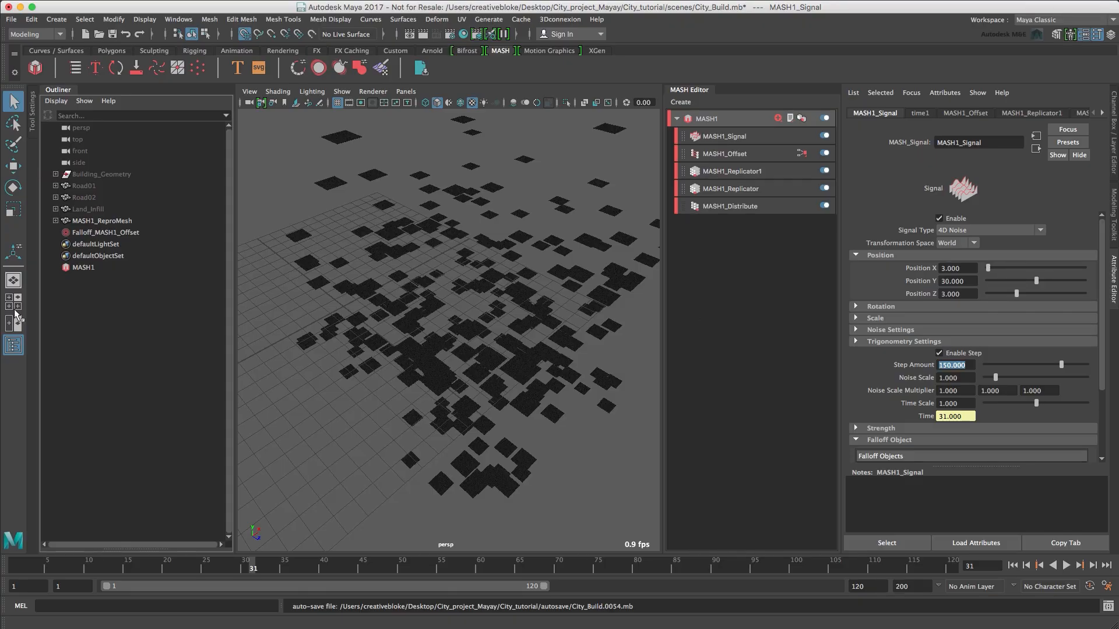
Connect the existing Offset falloff to the MASH1_Signal node, then play the animation and return to frame 1.
{"action": "left_click", "coordinate": [111, 233]}
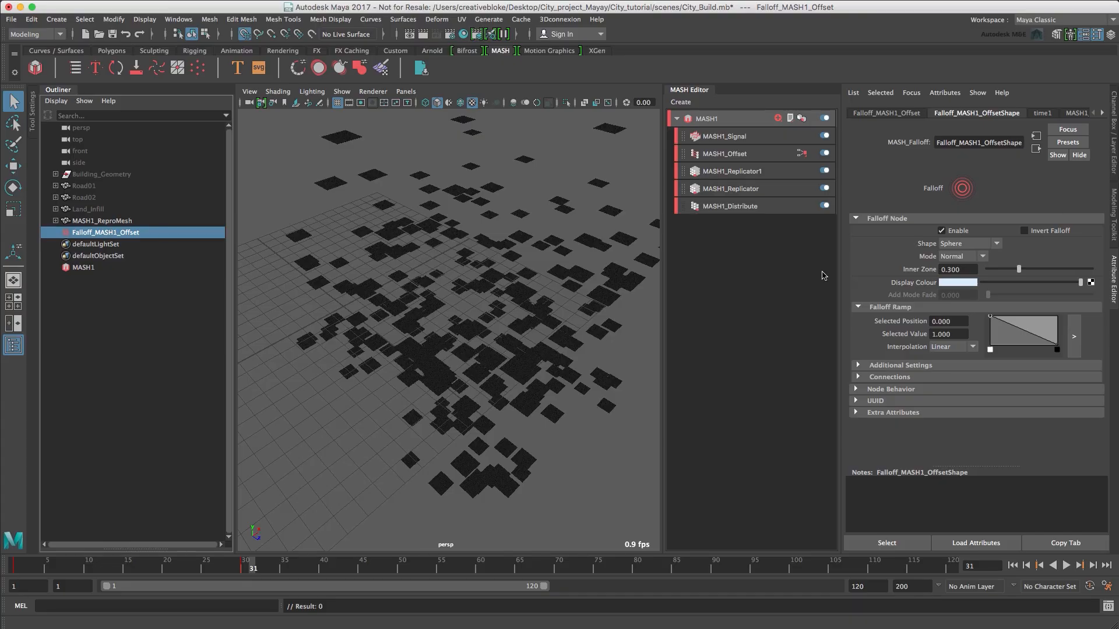
{"action": "left_click", "coordinate": [737, 138]}
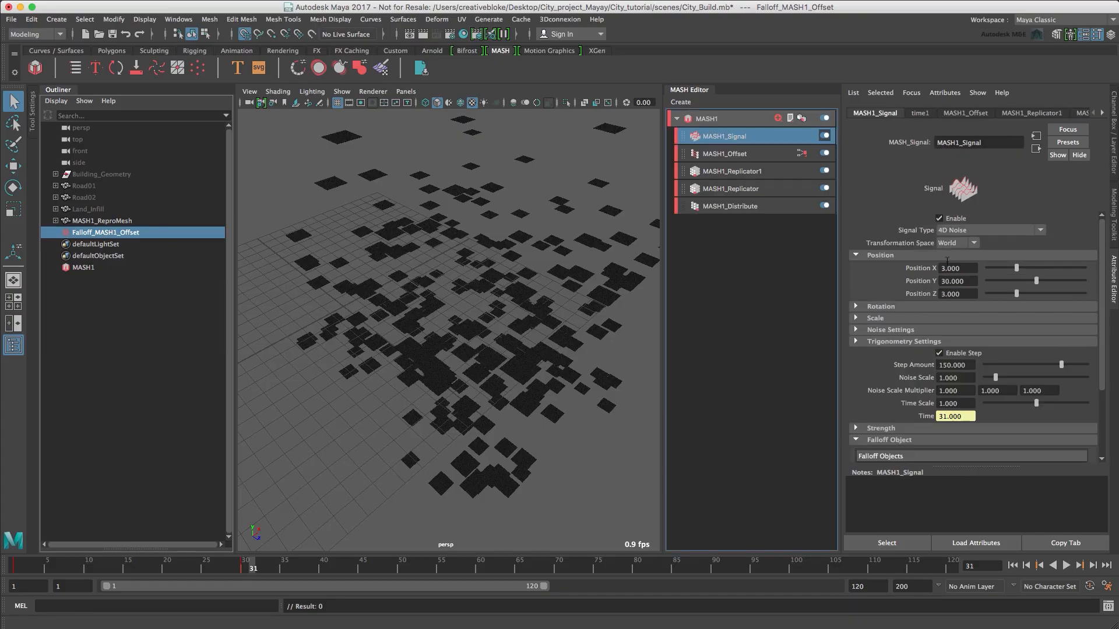
{"action": "scroll", "coordinate": [956, 274], "scroll_direction": "down", "scroll_amount": 4}
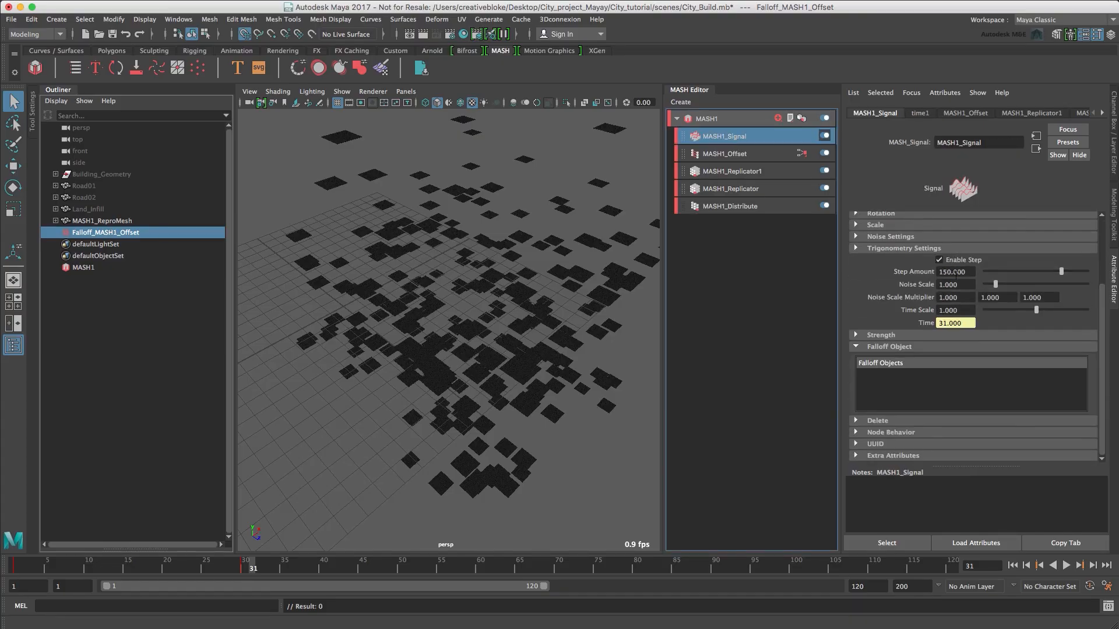
{"action": "right_click", "coordinate": [907, 387]}
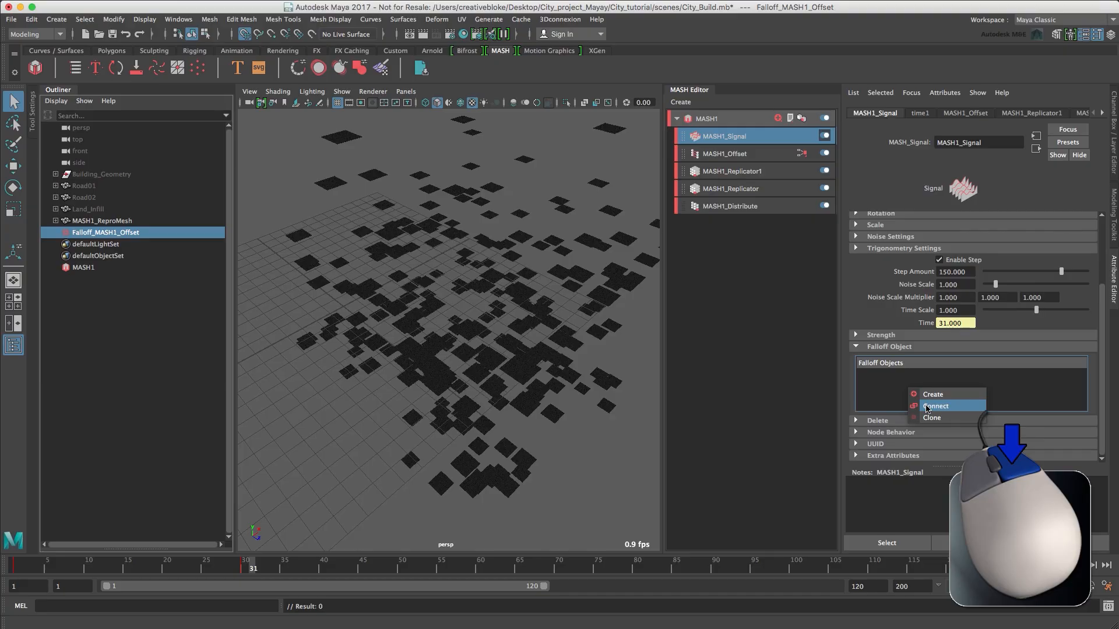
{"action": "left_click", "coordinate": [932, 406]}
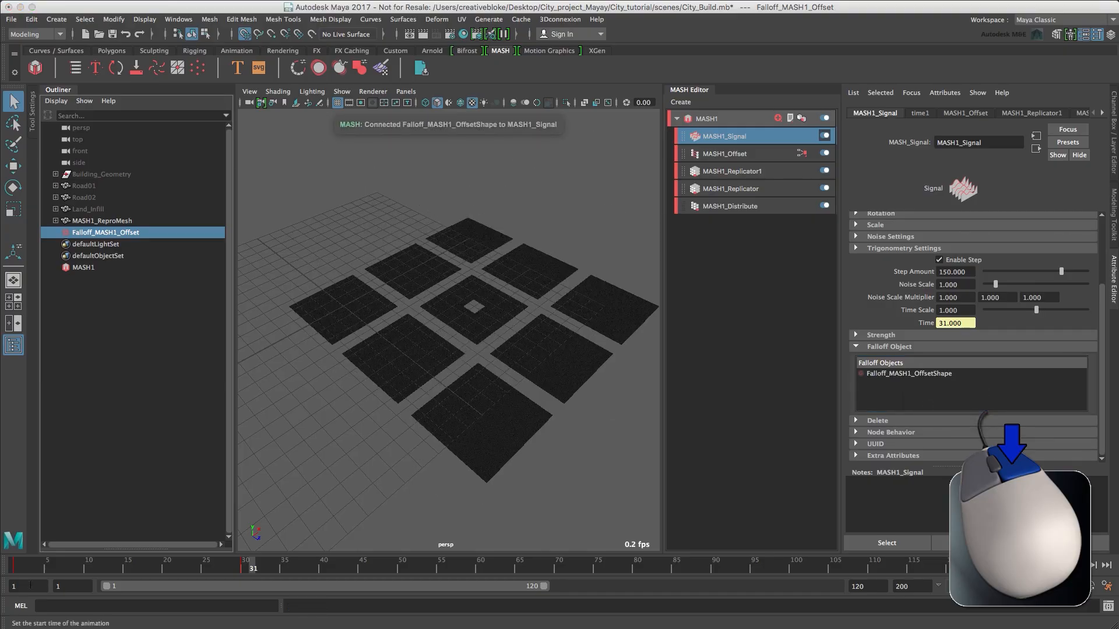
{"action": "key", "text": "alt+v"}
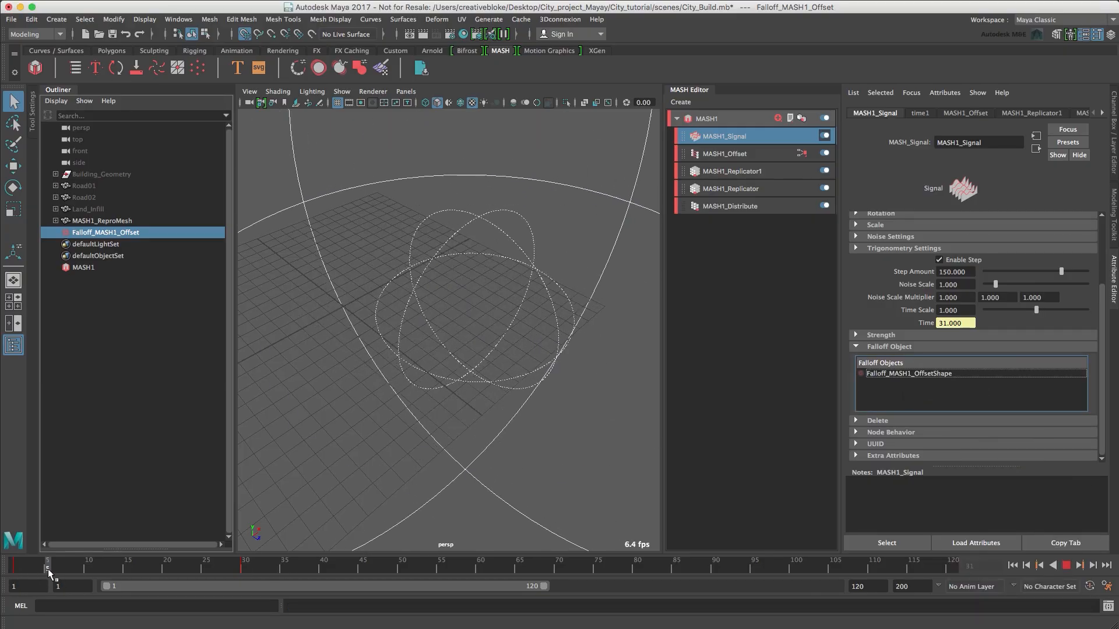
{"action": "left_click_drag", "start_coordinate": [108, 573], "coordinate": [6, 585]}
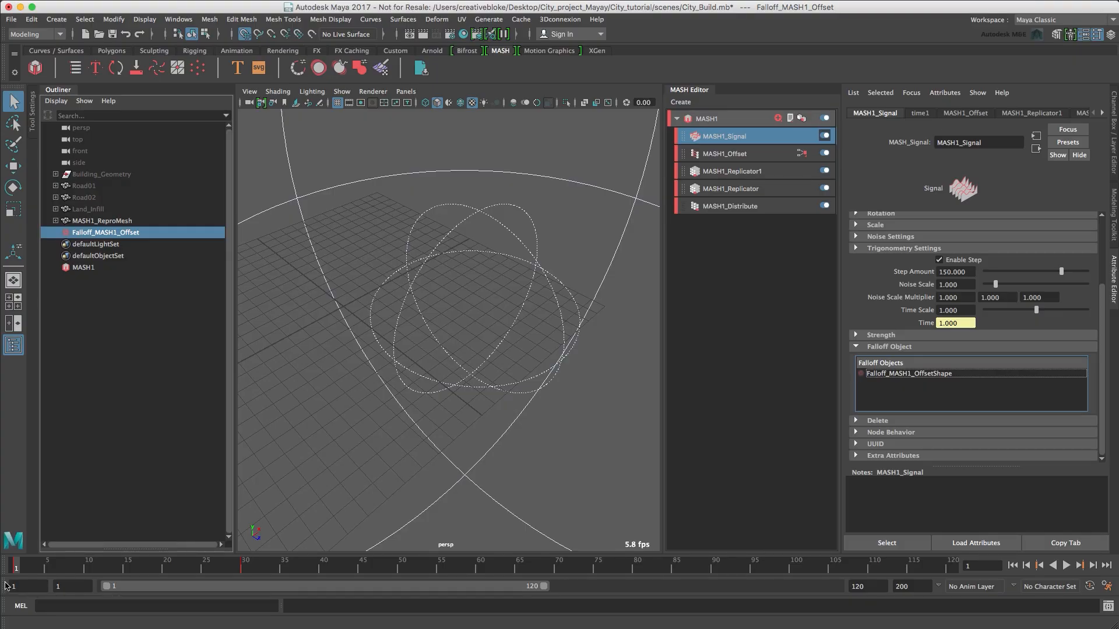
Add a Spring node to the MASH1 network and play back the animation from frame 1.
{"action": "left_click", "coordinate": [707, 119]}
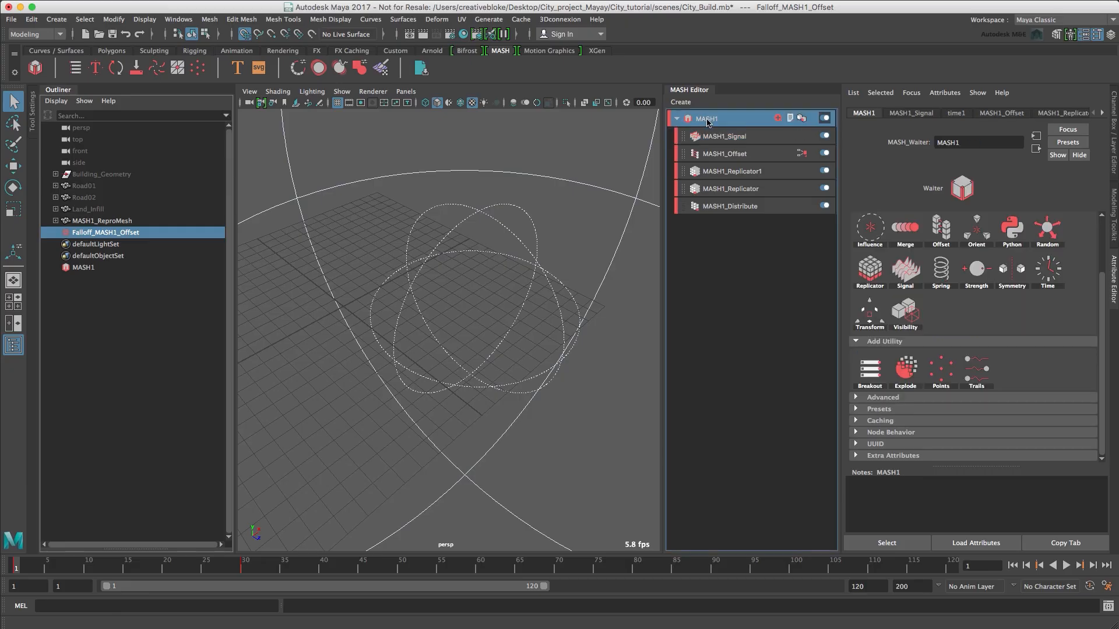
{"action": "left_click", "coordinate": [940, 269]}
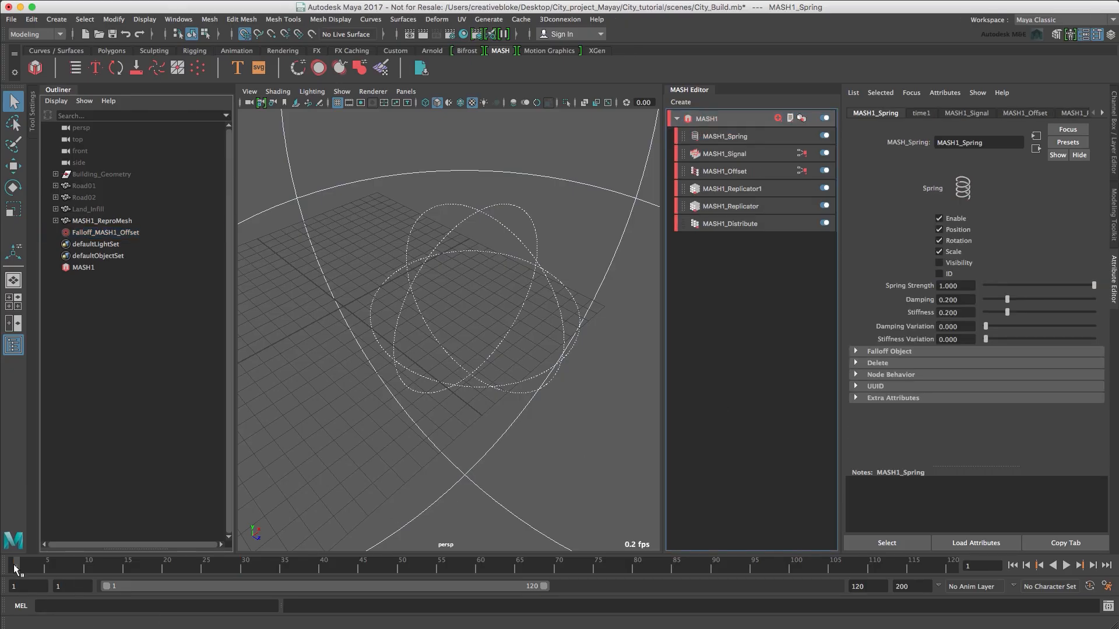
{"action": "key", "text": "alt+v"}
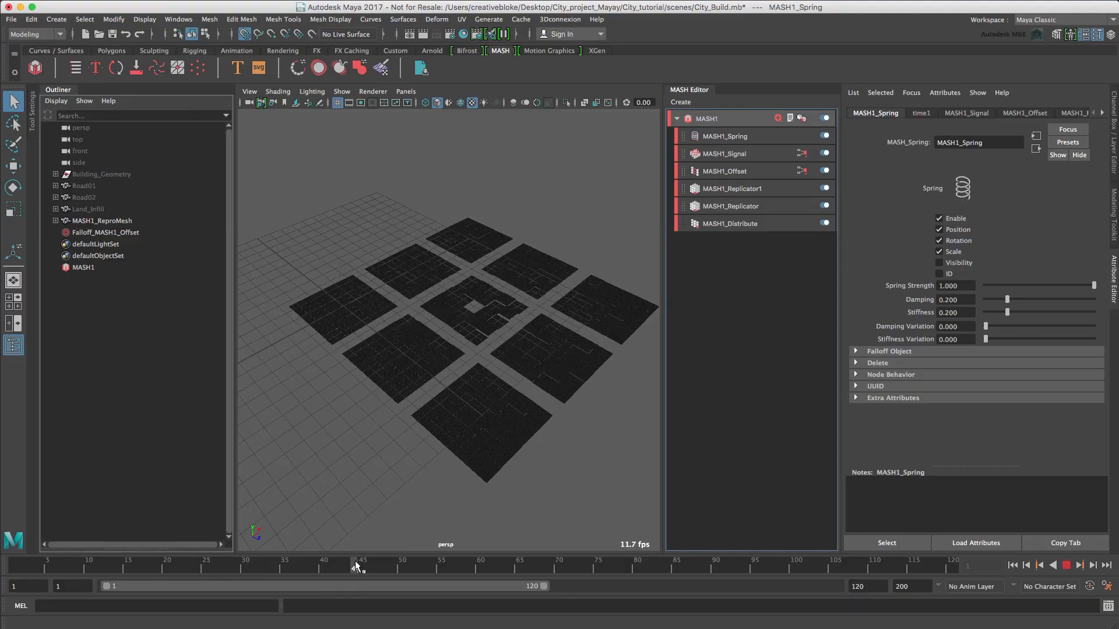
Stop the playback, return to frame 1 and preview the Spring animation once more.
{"action": "key", "text": "alt+v"}
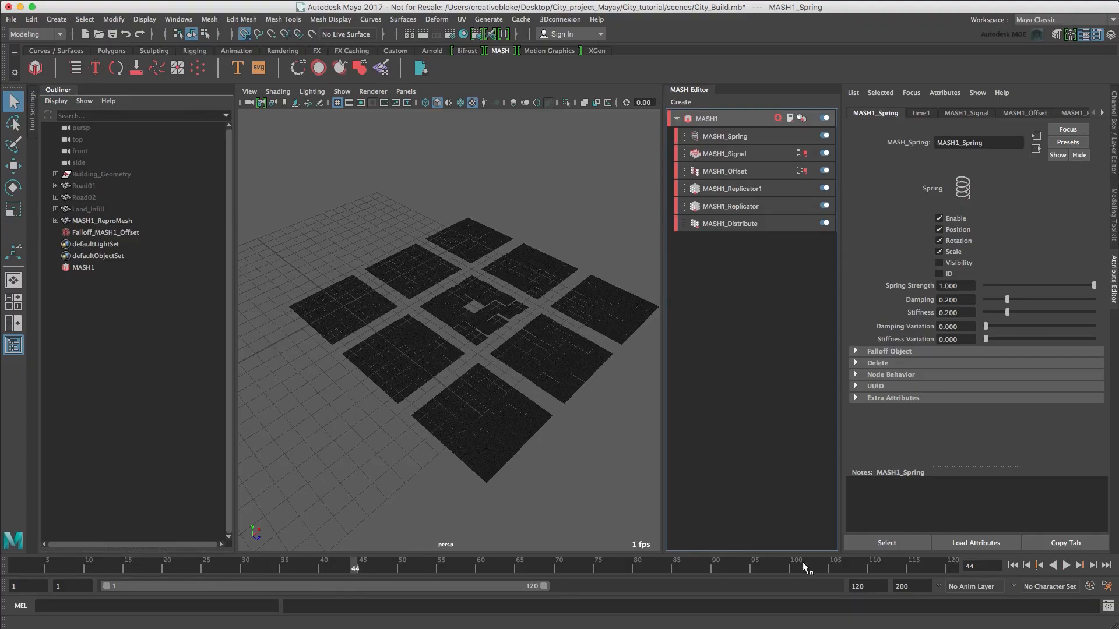
{"action": "left_click", "coordinate": [1011, 565]}
{"action": "left_click", "coordinate": [1065, 566]}
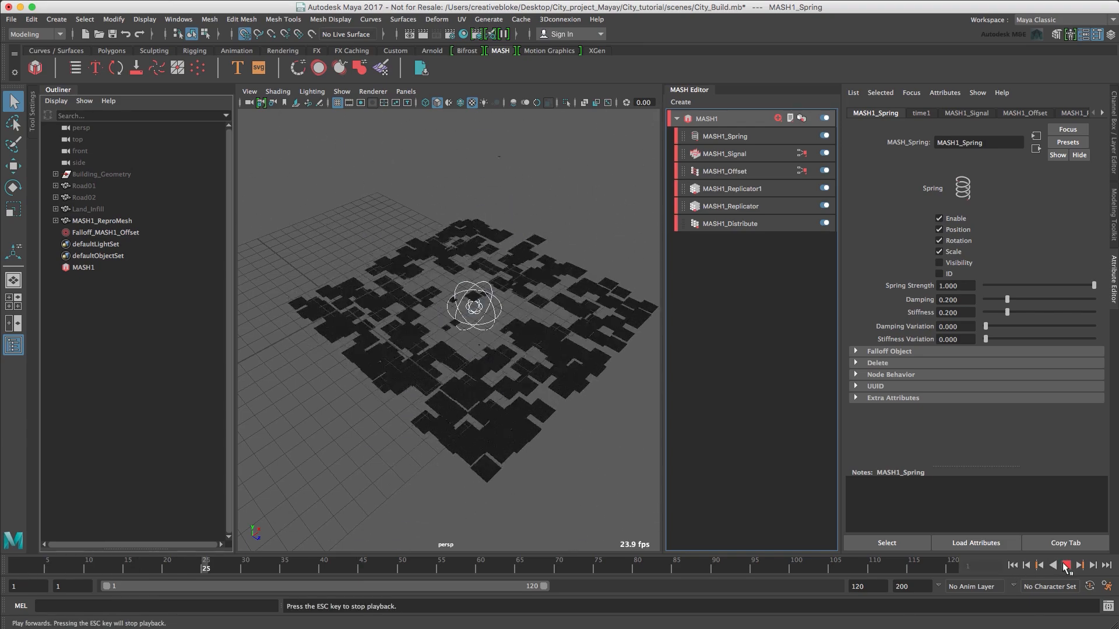
{"action": "left_click", "coordinate": [1066, 566]}
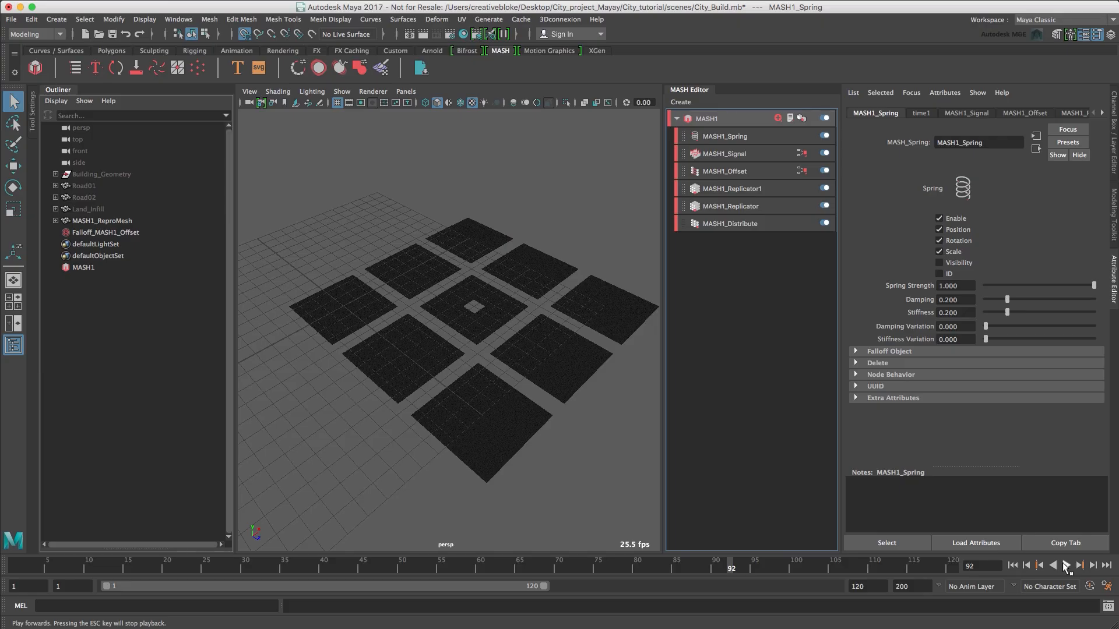
Rename the MASH1 network to MASH1_Infill and its mesh MASH1_ReproMesh to MASH1_ReproMesh_Infill.
{"action": "double_click", "coordinate": [86, 266]}
{"action": "type", "text": "MAS"}
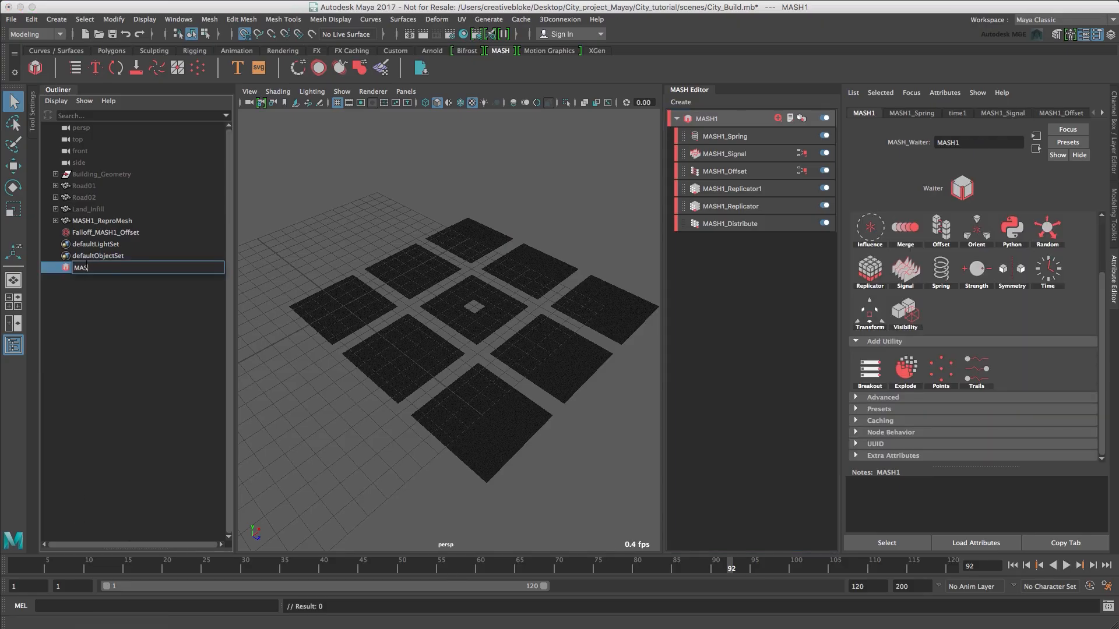
{"action": "type", "text": "H1_Infill"}
{"action": "double_click", "coordinate": [110, 223]}
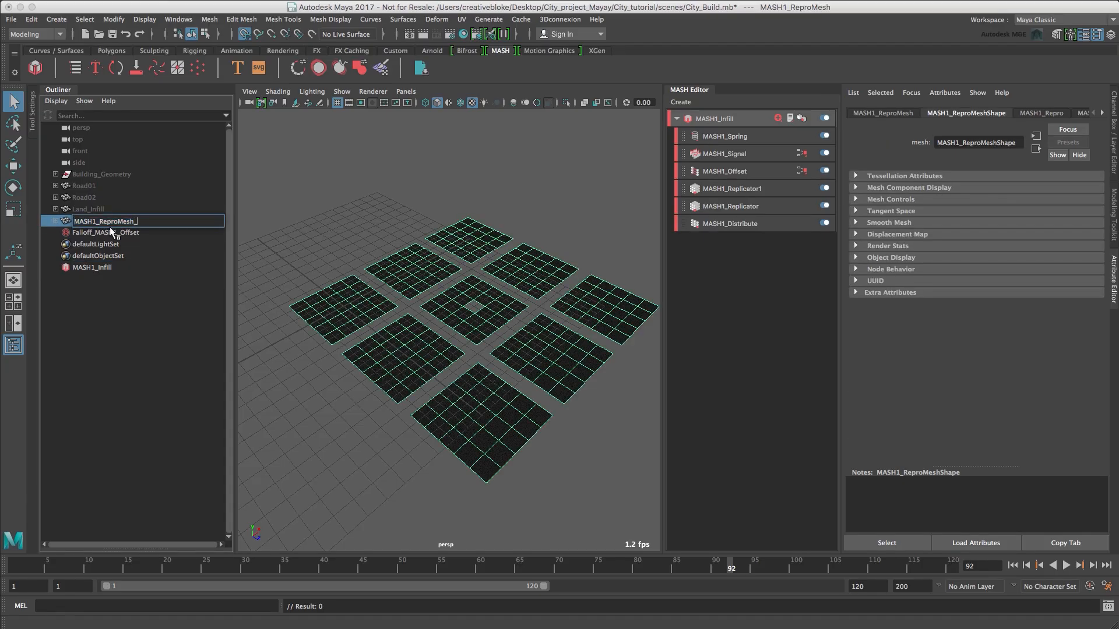
{"action": "type", "text": "_Infill"}
{"action": "key", "text": "Return"}
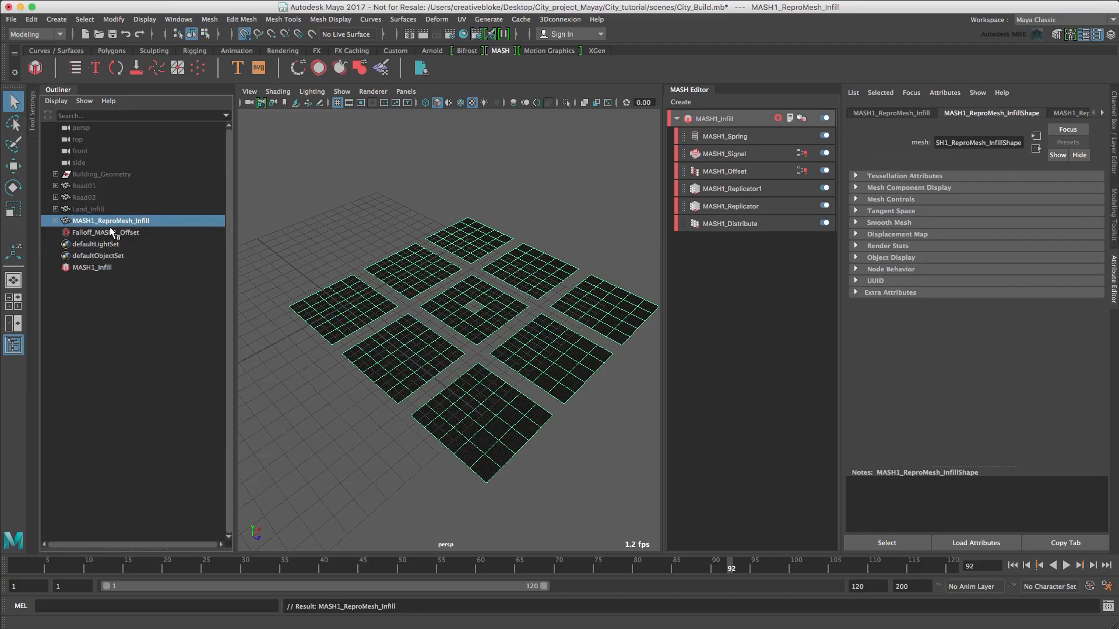
Rename the falloff object Falloff_MASH1_Offset to Falloff_MASH1_Offset_Infill.
{"action": "left_click", "coordinate": [113, 233]}
{"action": "double_click", "coordinate": [113, 234]}
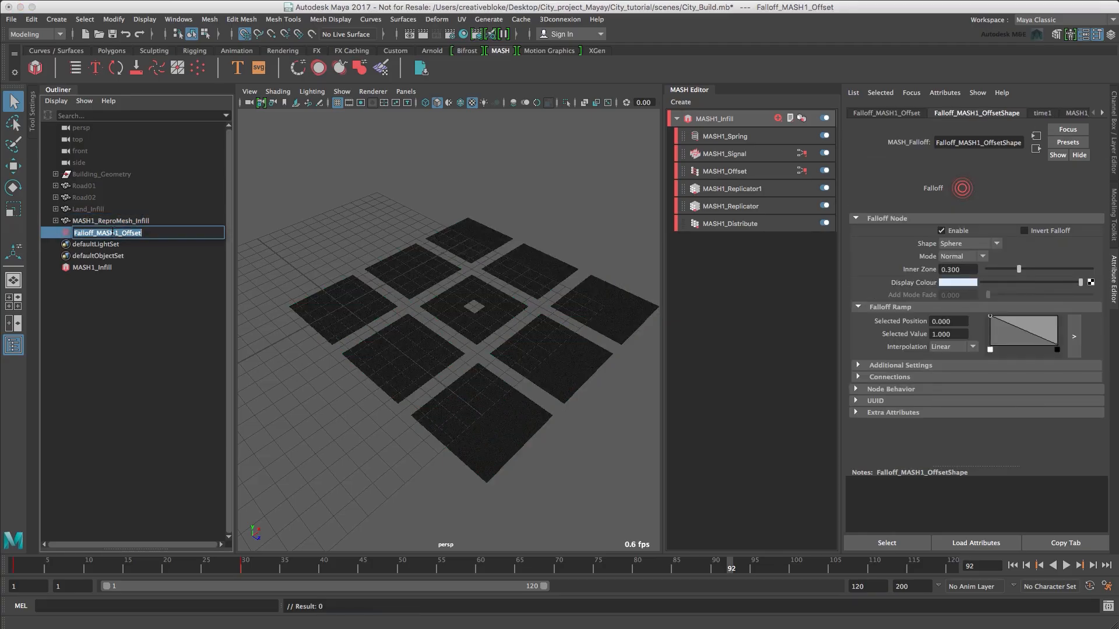
{"action": "type", "text": "_Infill"}
{"action": "key", "text": "Return"}
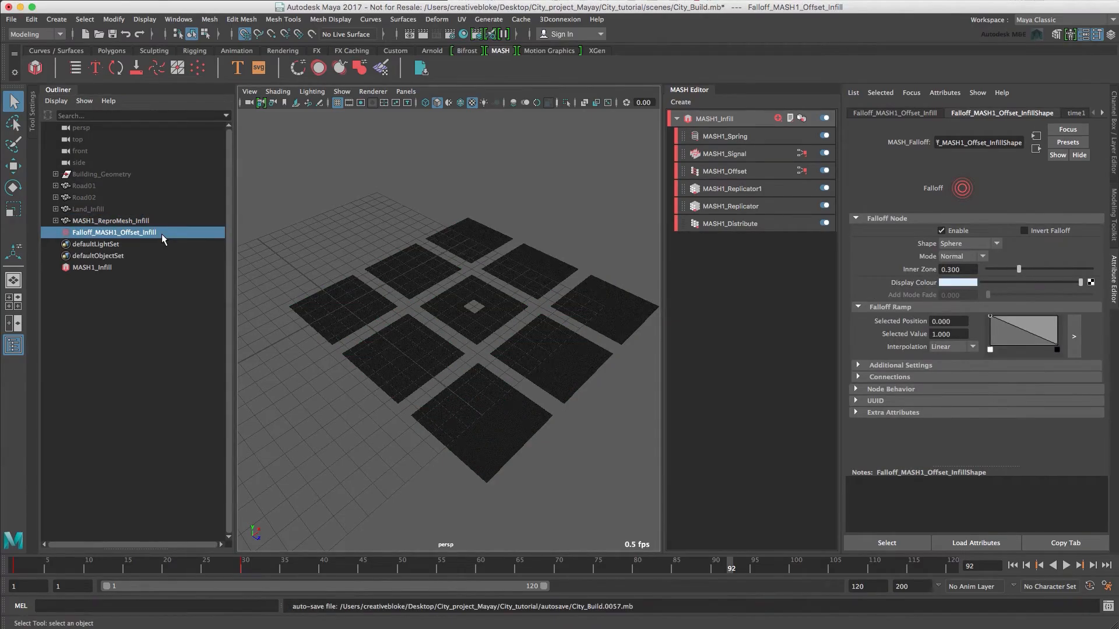
Unhide the Road01 object and create an empty group named MASH_Repromeshes.
{"action": "left_click", "coordinate": [90, 186]}
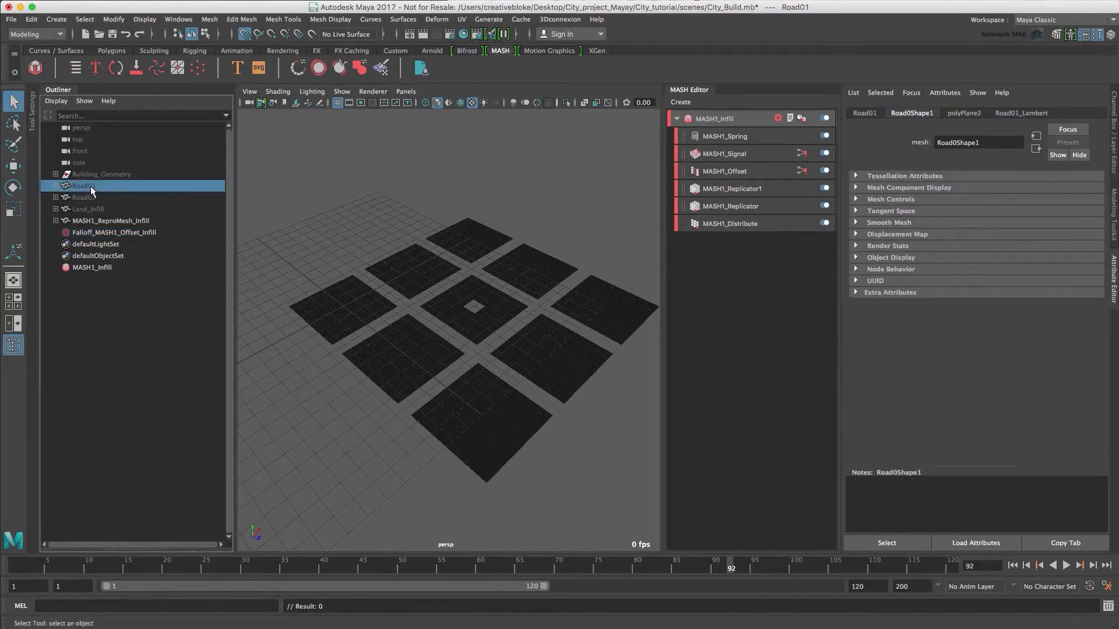
{"action": "key", "text": "shift+h"}
{"action": "left_click", "coordinate": [32, 19]}
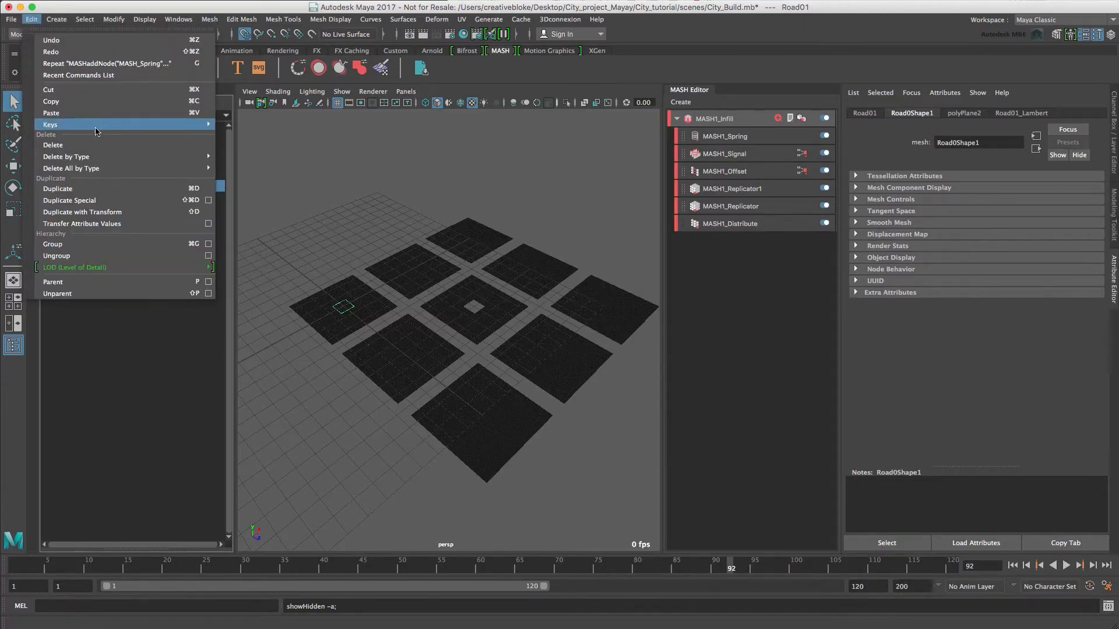
{"action": "mouse_move", "coordinate": [57, 19]}
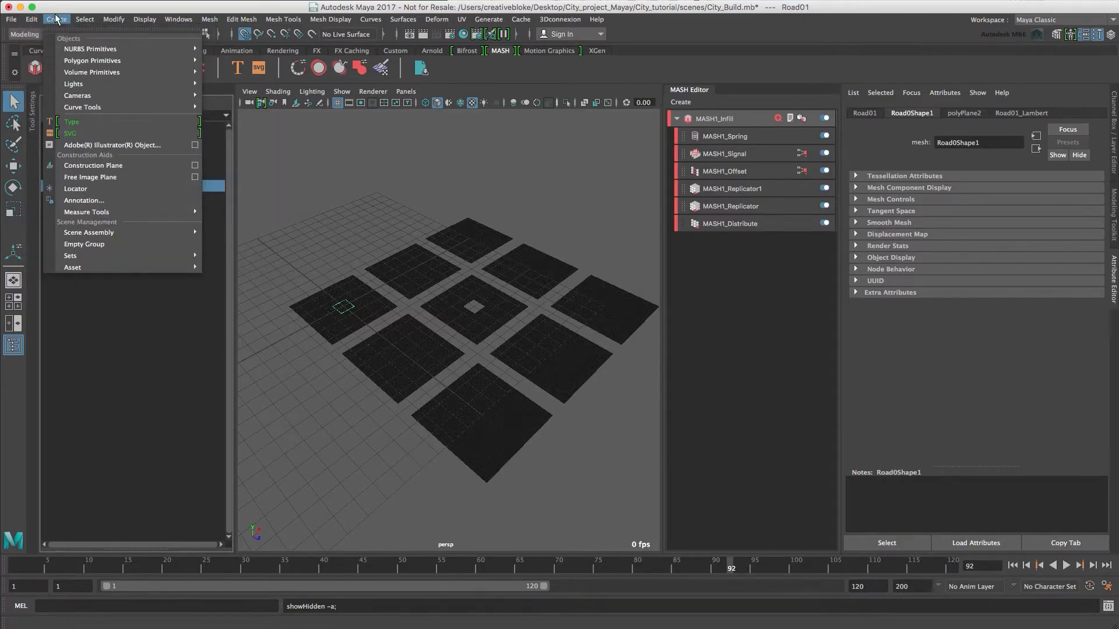
{"action": "left_click", "coordinate": [91, 245]}
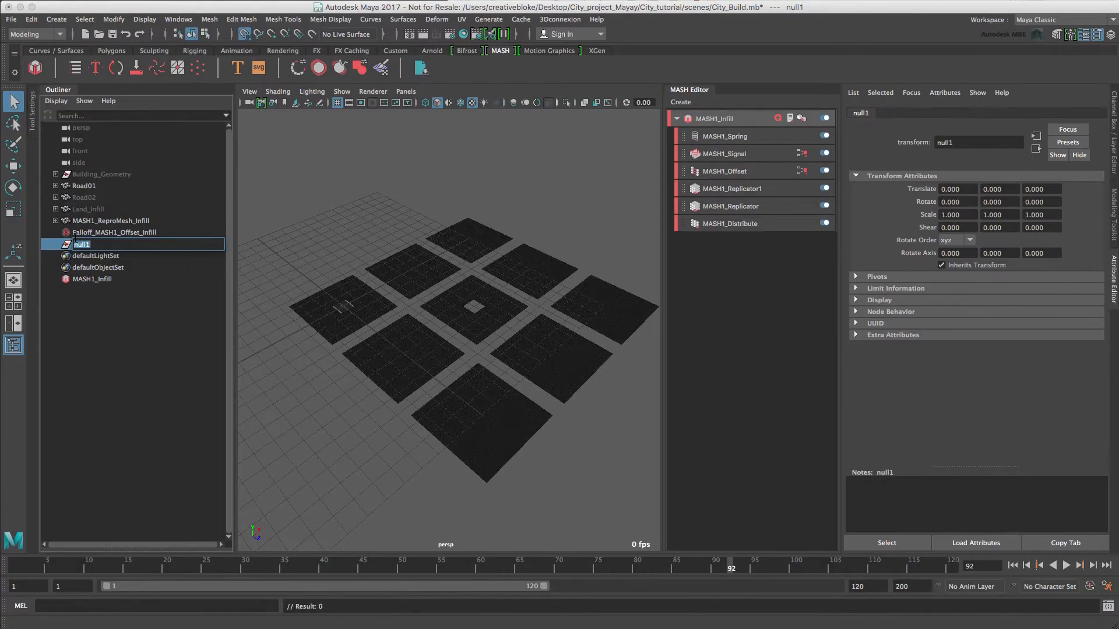
{"action": "type", "text": "MASH_REpromeshes"}
{"action": "key", "text": "Return"}
Parent MASH1_ReproMesh_Infill under the MASH_Repromeshes group and hide the infill mesh.
{"action": "left_click", "coordinate": [161, 267]}
{"action": "left_click", "coordinate": [130, 245]}
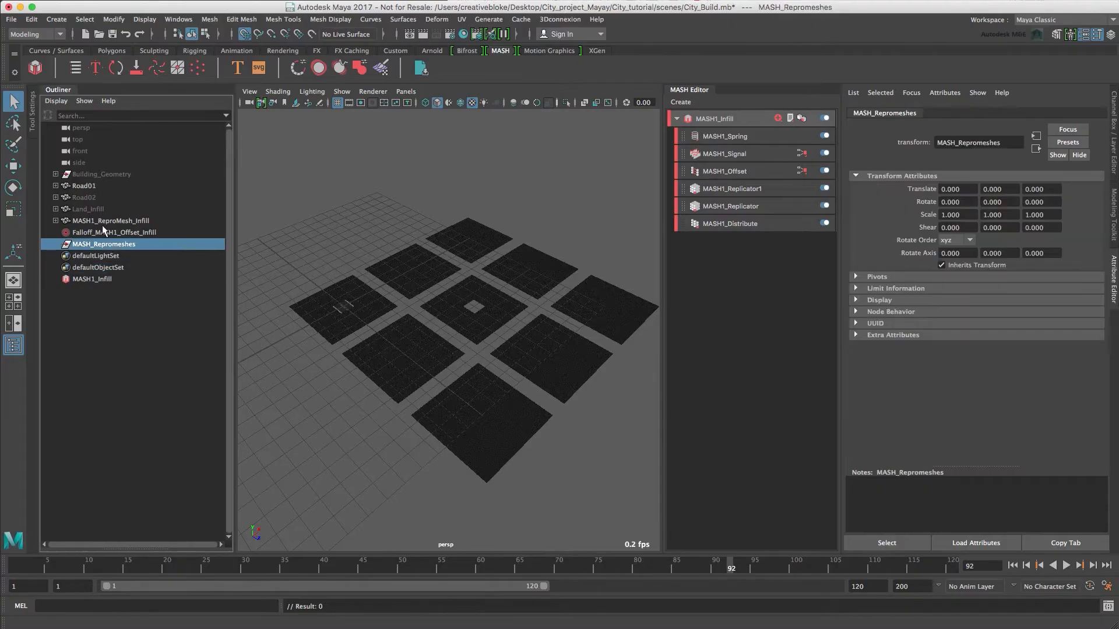
{"action": "middle_click_drag", "start_coordinate": [108, 224], "coordinate": [120, 242]}
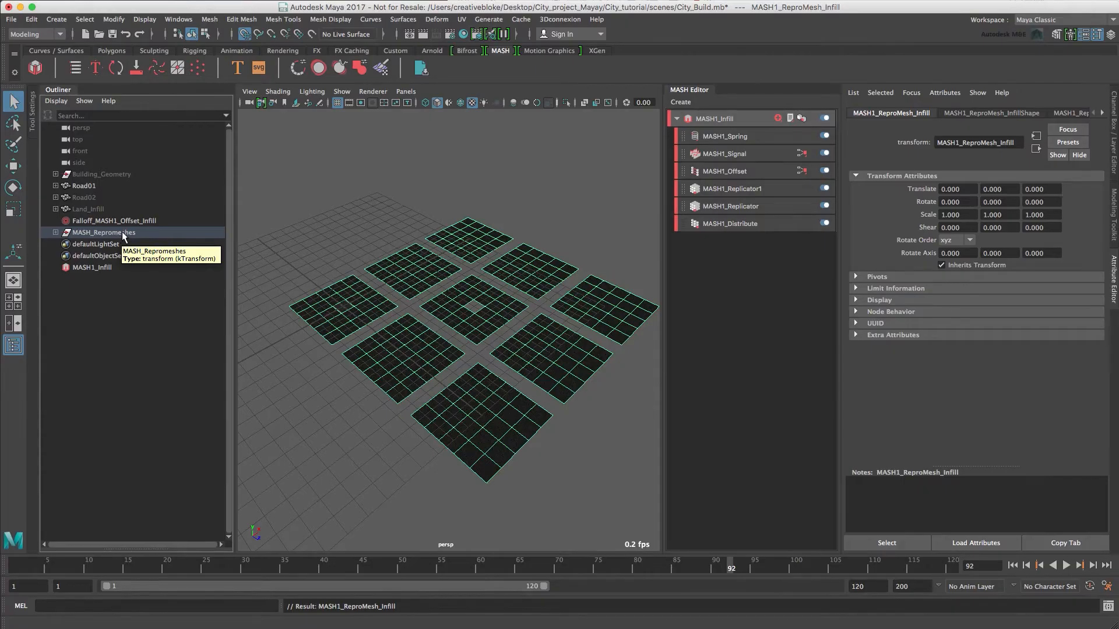
{"action": "key", "text": "ctrl+h"}
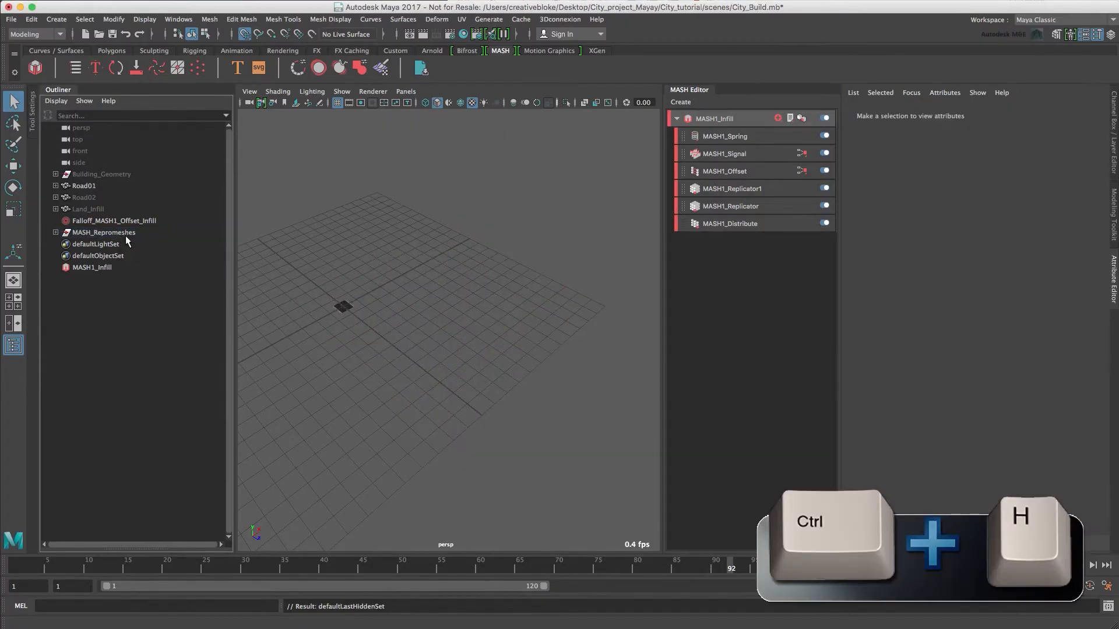
Create a MASH network from Road01 and rename it MASH2_Road_Main.
{"action": "left_click", "coordinate": [352, 308]}
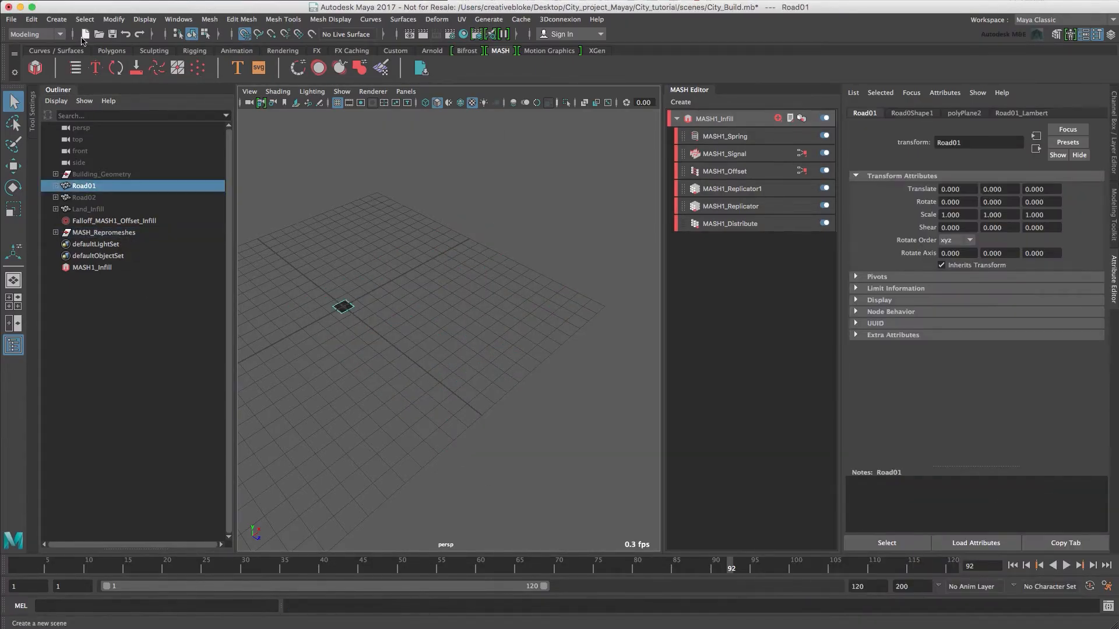
{"action": "left_click", "coordinate": [35, 72]}
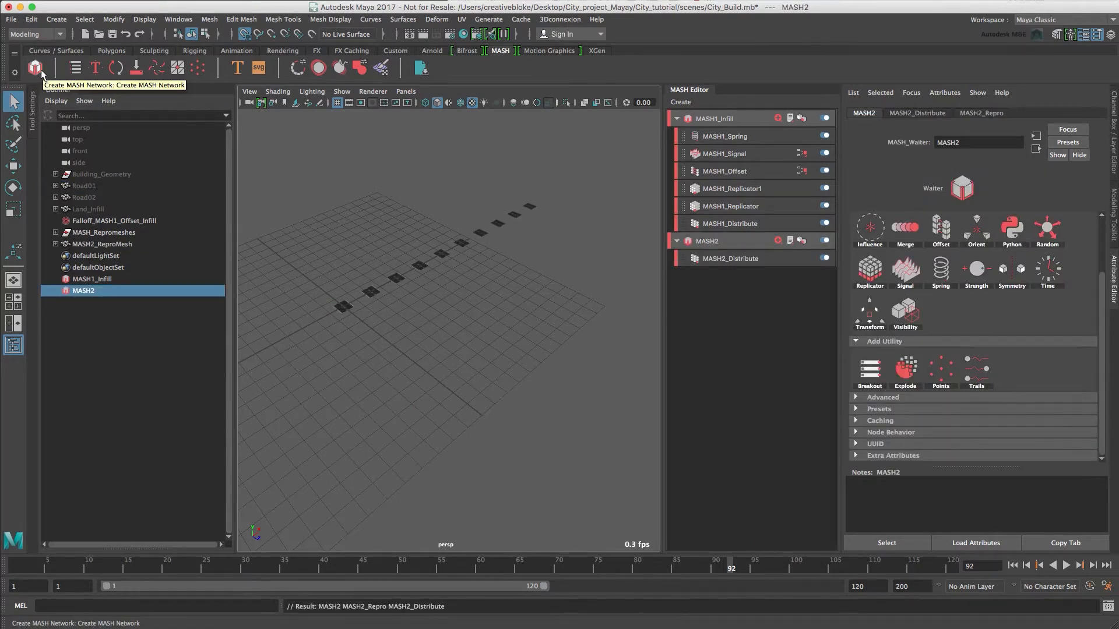
{"action": "double_click", "coordinate": [88, 291]}
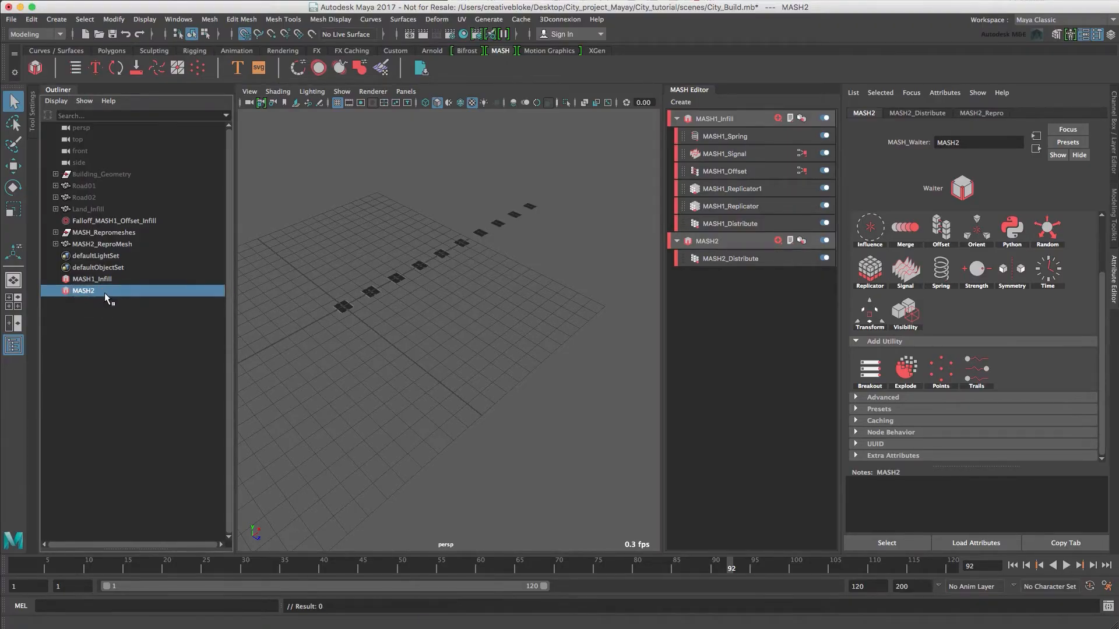
{"action": "left_click", "coordinate": [111, 290]}
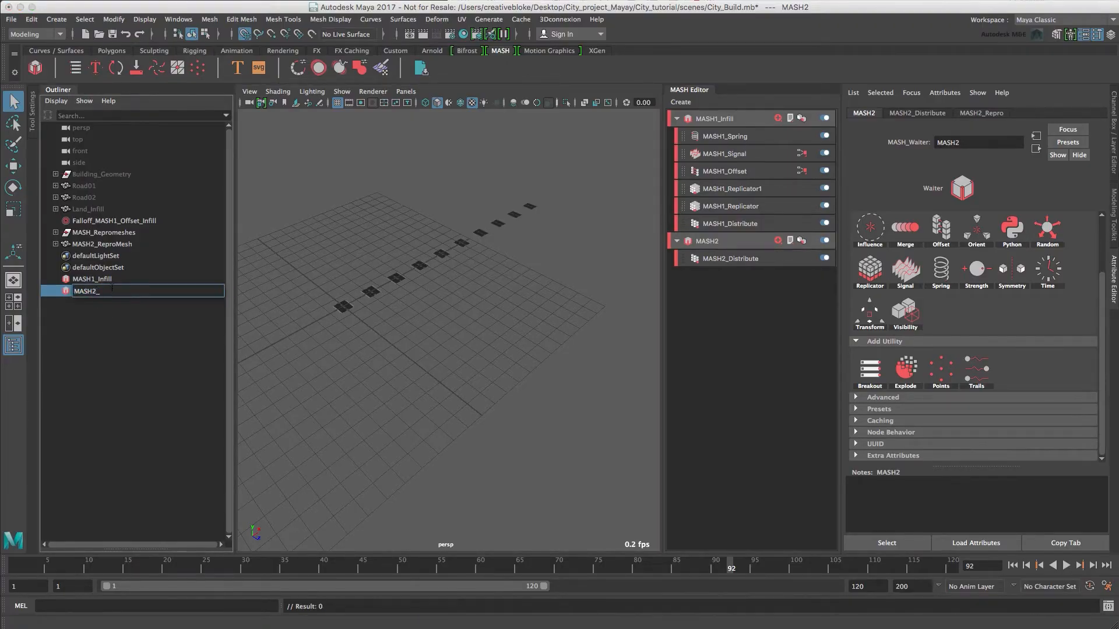
{"action": "type", "text": "_Road_Main"}
{"action": "key", "text": "Return"}
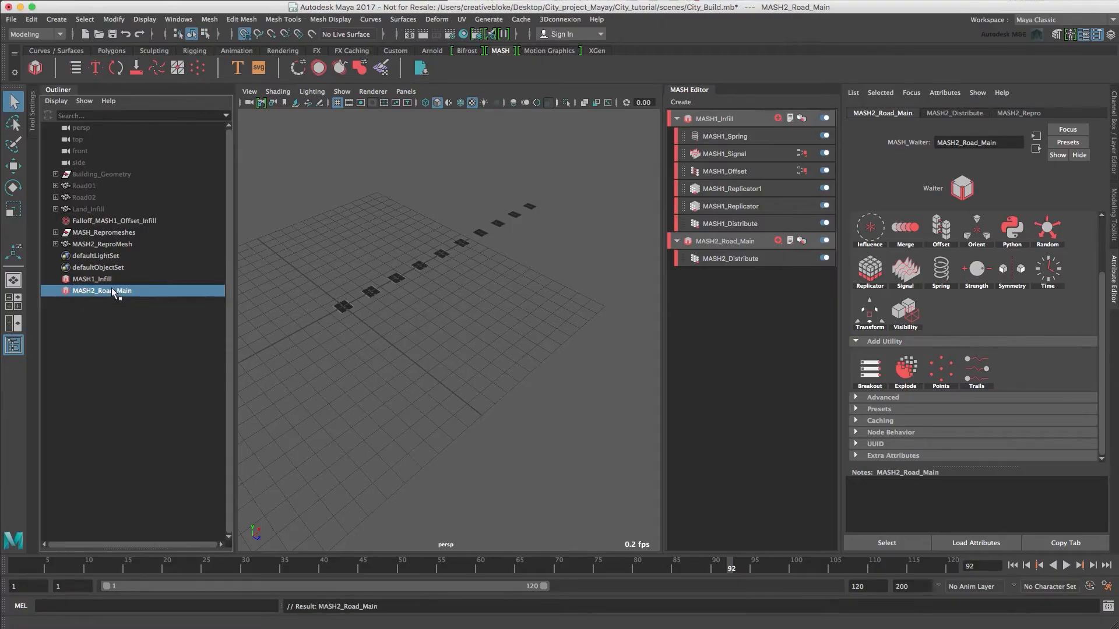
Set the Number of Points on the MASH2_Distribute node to 5.
{"action": "left_click", "coordinate": [711, 246]}
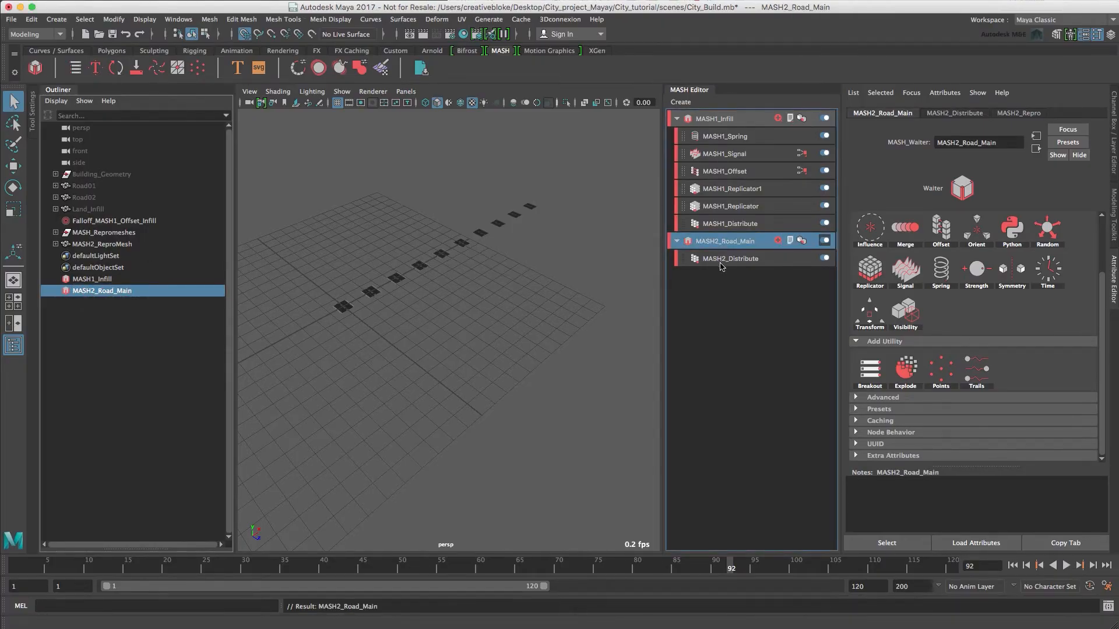
{"action": "left_click", "coordinate": [721, 264]}
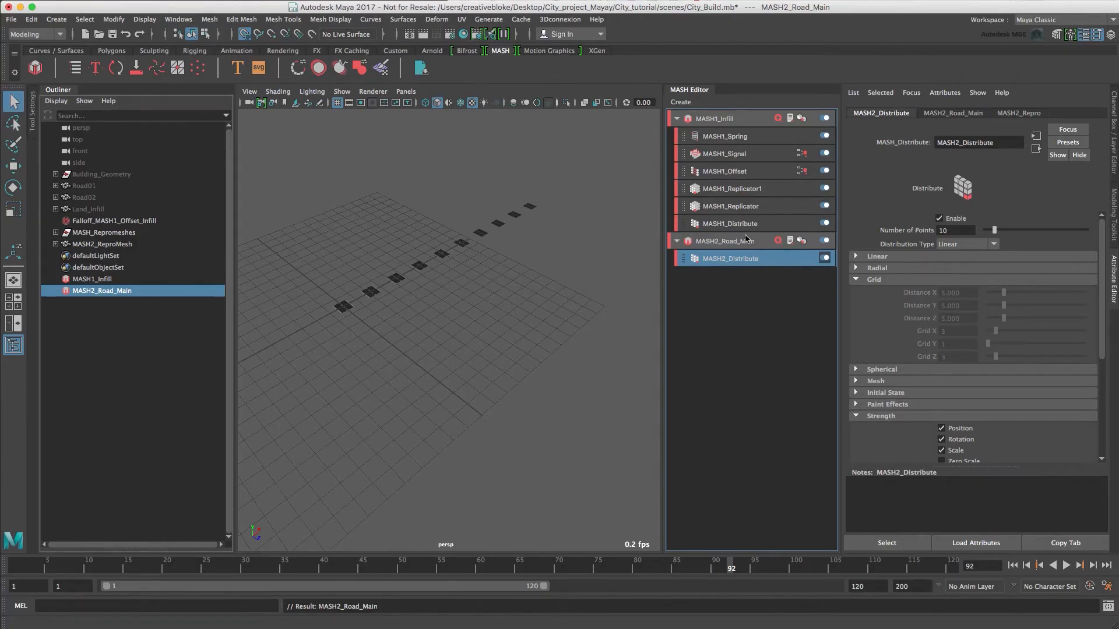
{"action": "double_click", "coordinate": [972, 230]}
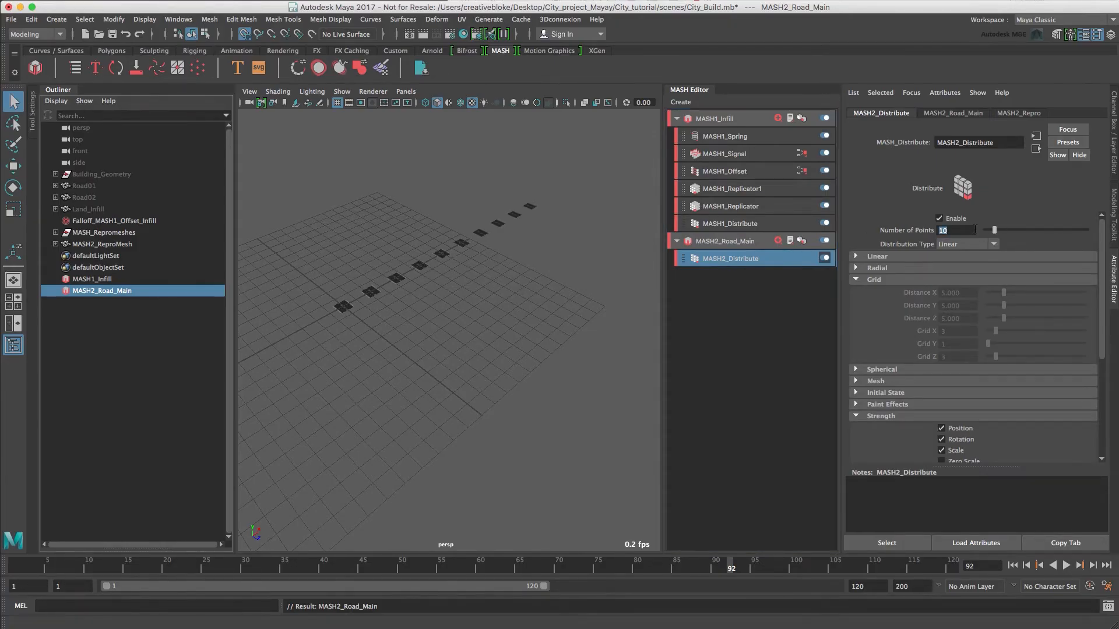
{"action": "type", "text": "5"}
{"action": "key", "text": "Tab"}
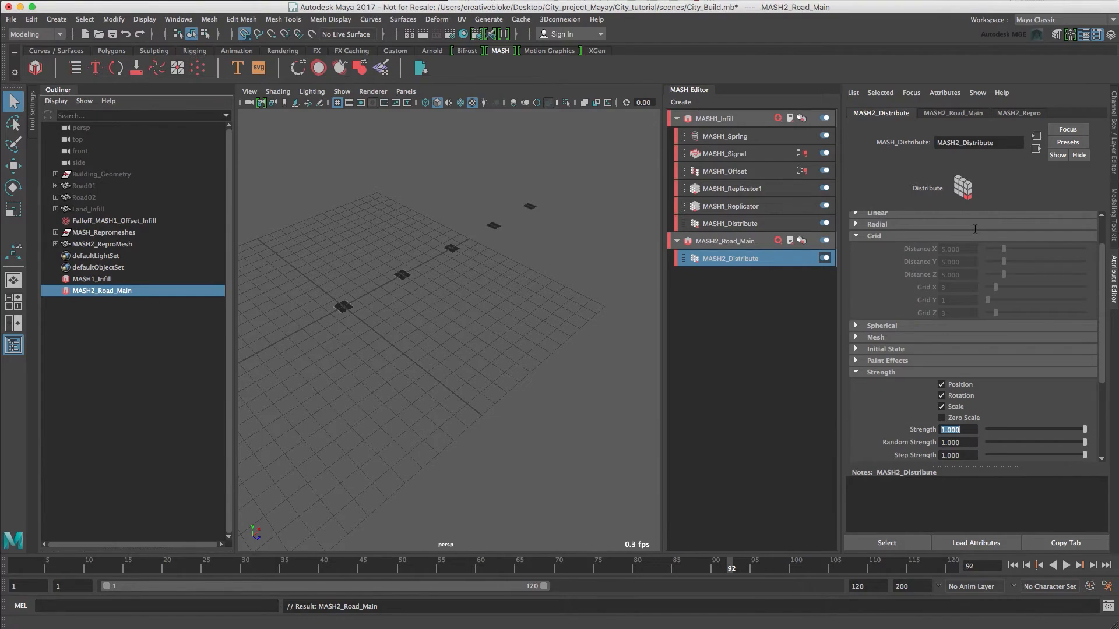
Try a Linear Distance X of 4 on the MASH2_Distribute node.
{"action": "scroll", "coordinate": [888, 246], "scroll_direction": "up", "scroll_amount": 2}
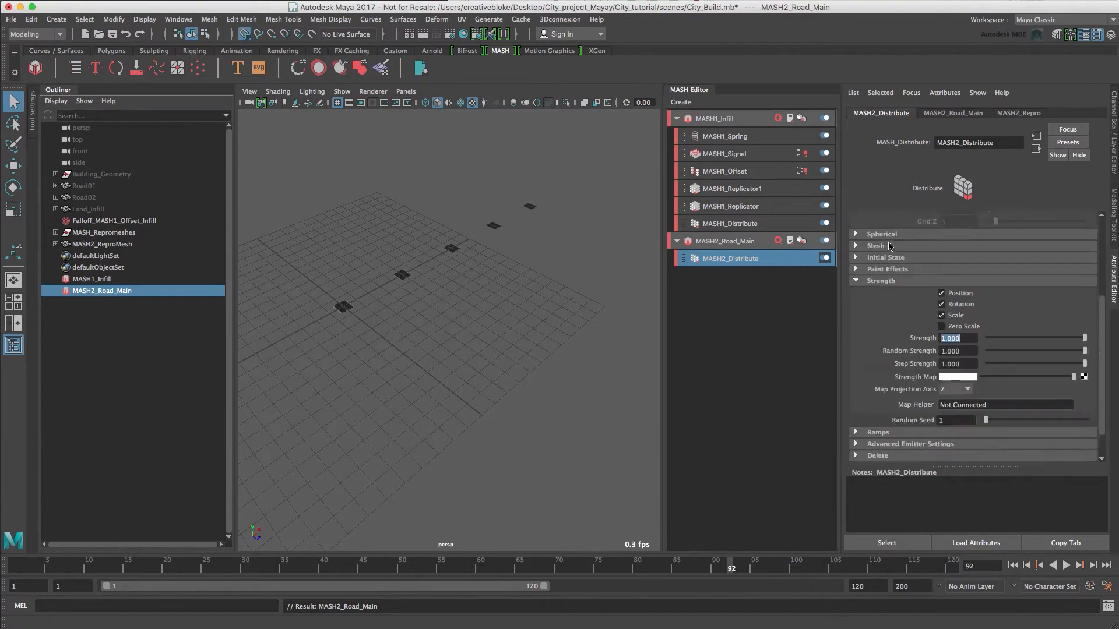
{"action": "left_click", "coordinate": [856, 256]}
{"action": "double_click", "coordinate": [974, 269]}
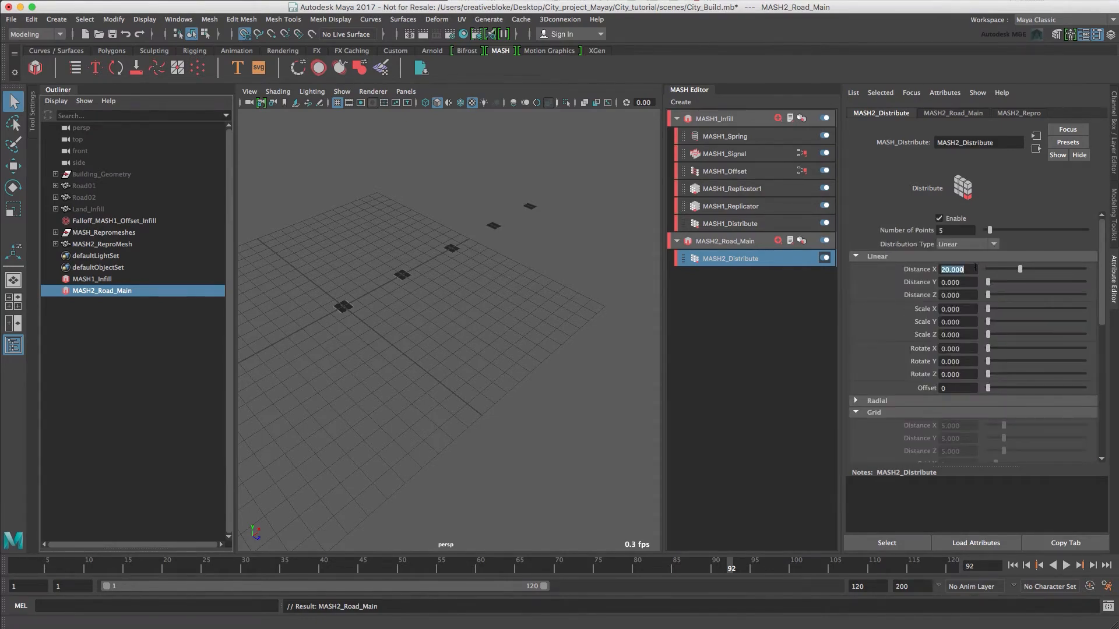
{"action": "type", "text": "4"}
{"action": "key", "text": "Tab"}
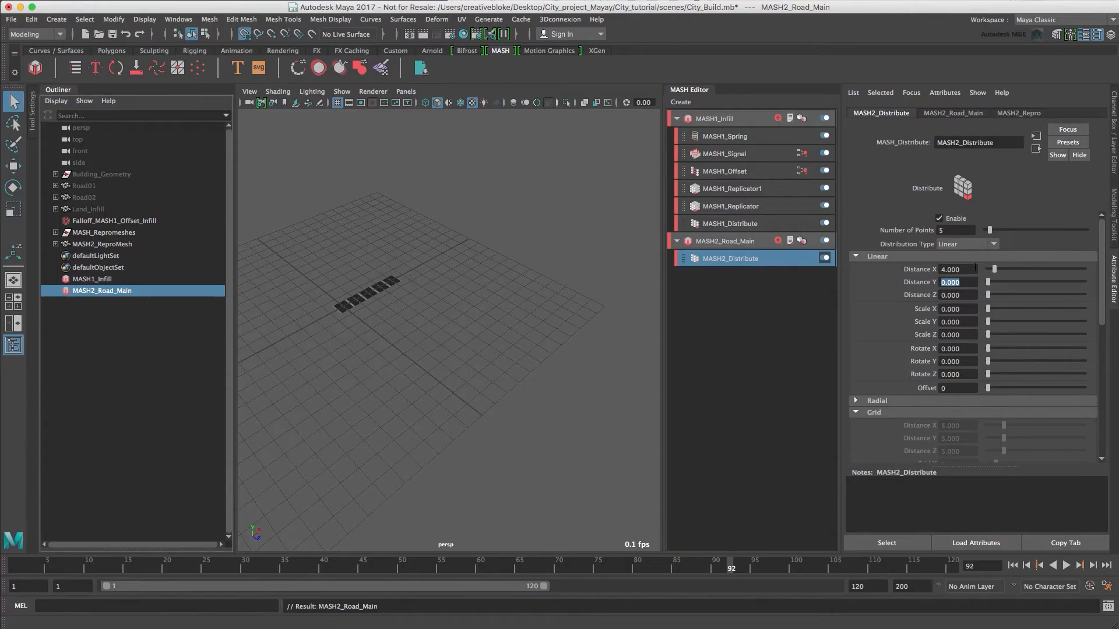
Run the road tiles along Z by setting the Linear Distance X to 0 and Distance Z to 4.
{"action": "double_click", "coordinate": [976, 268]}
{"action": "type", "text": "0"}
{"action": "key", "text": "Tab"}
{"action": "key", "text": "Tab"}
{"action": "type", "text": "4"}
{"action": "key", "text": "Tab"}
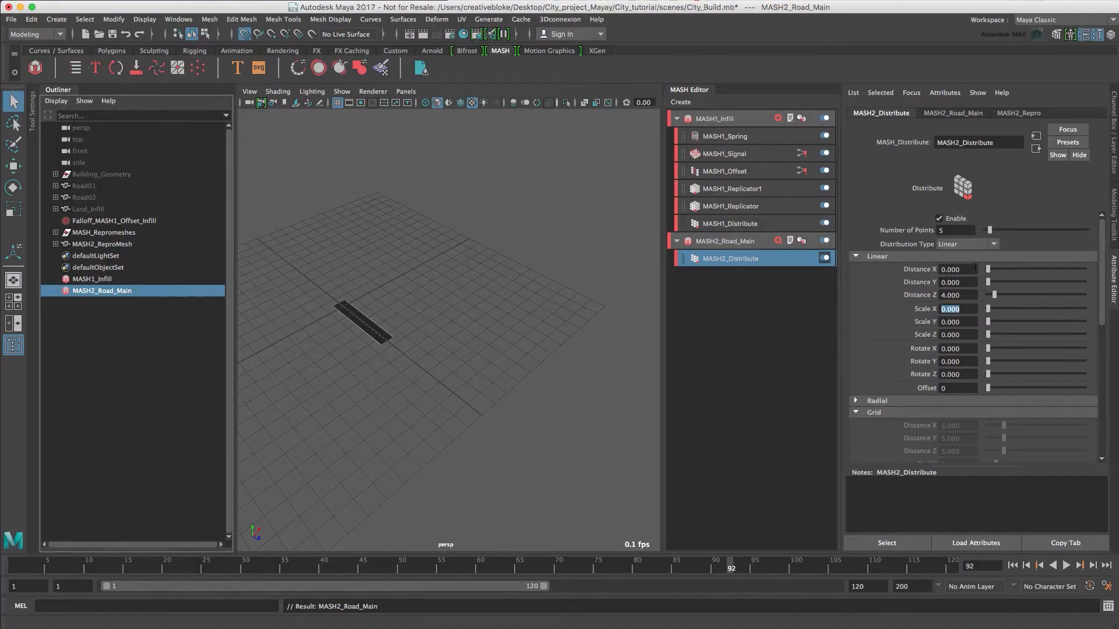
Add a Replicator node to MASH2_Road_Main with 2 Replicants and an Offset Position Z of 6.
{"action": "left_click", "coordinate": [716, 240]}
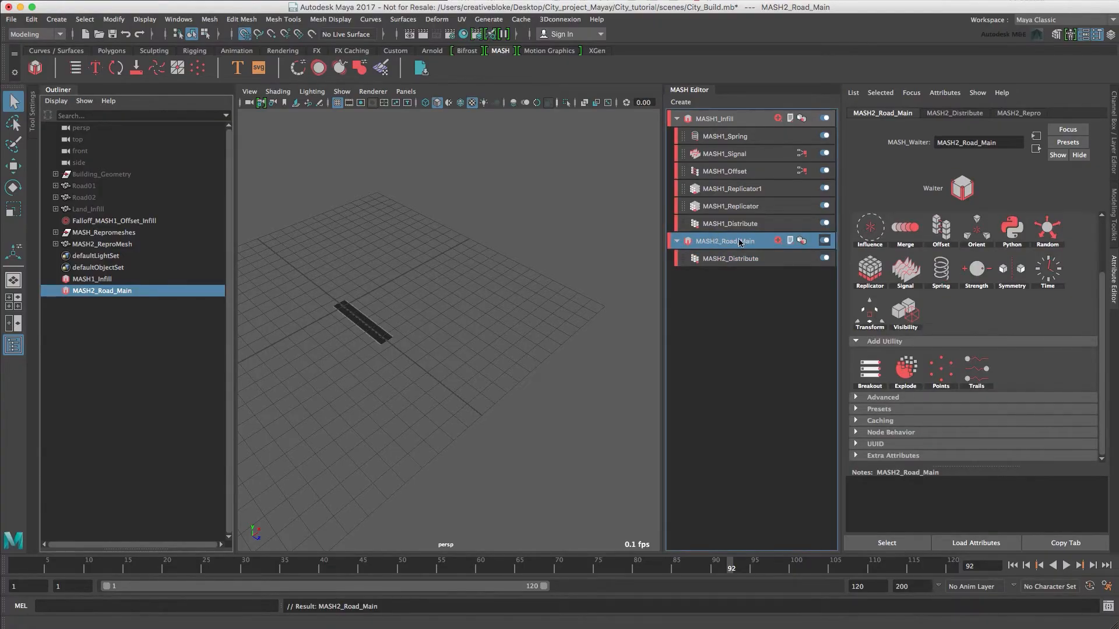
{"action": "left_click", "coordinate": [924, 275]}
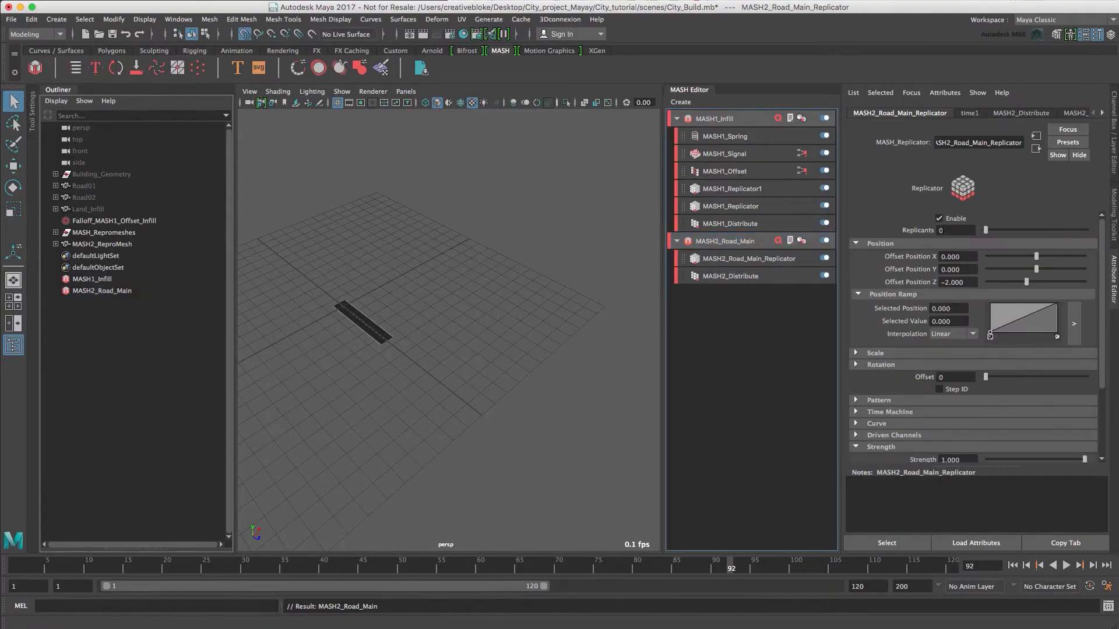
{"action": "left_click", "coordinate": [952, 230]}
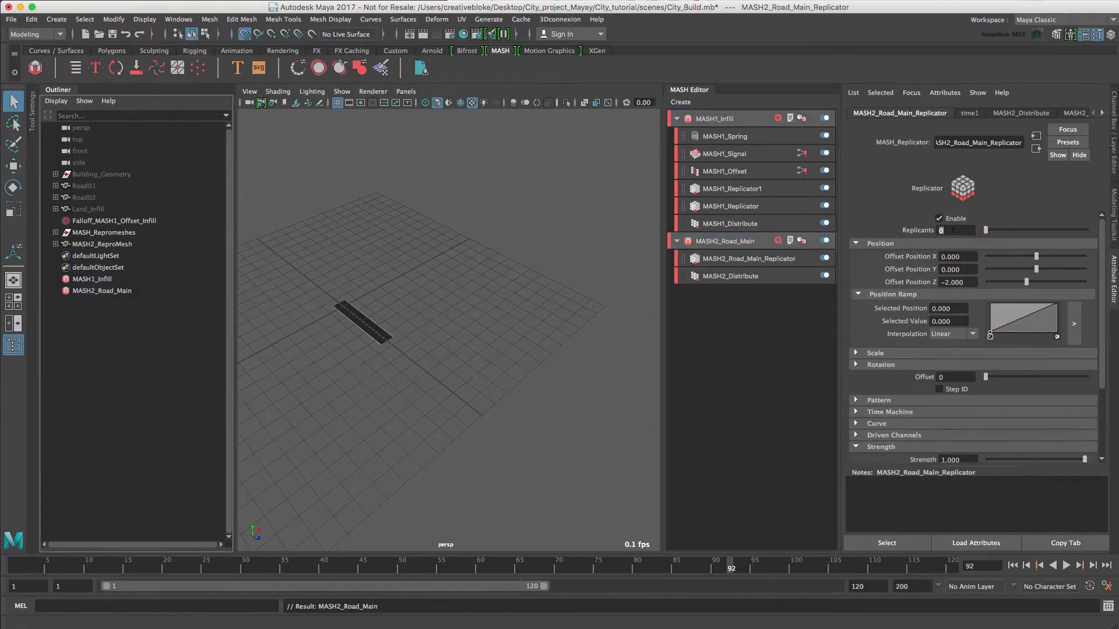
{"action": "type", "text": "3"}
{"action": "key", "text": "Return"}
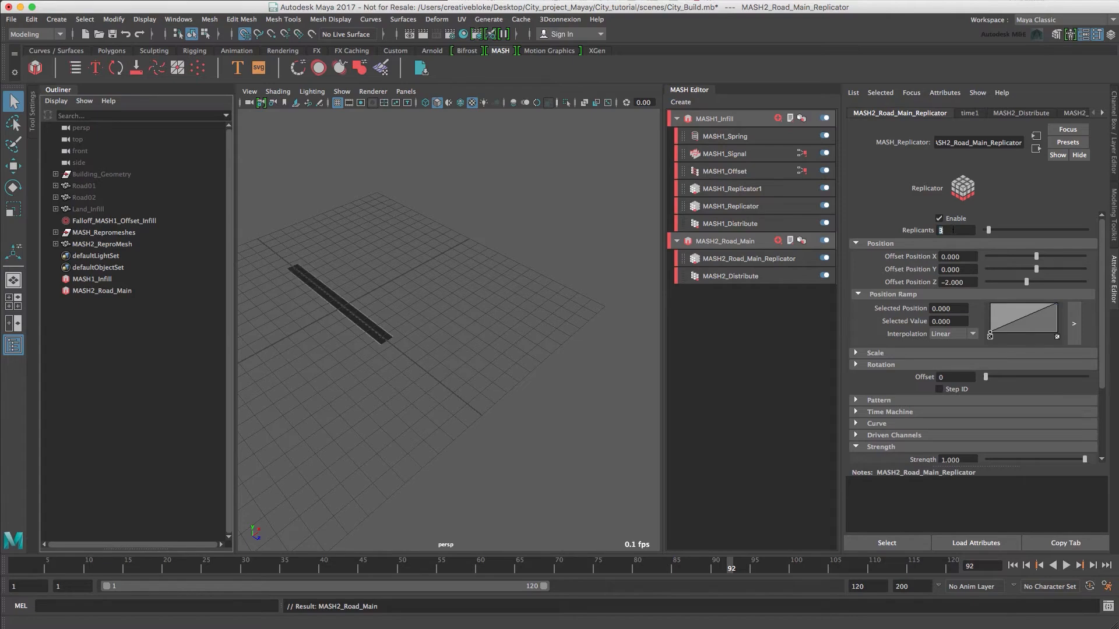
{"action": "left_click", "coordinate": [958, 282]}
{"action": "type", "text": "6"}
{"action": "key", "text": "Return"}
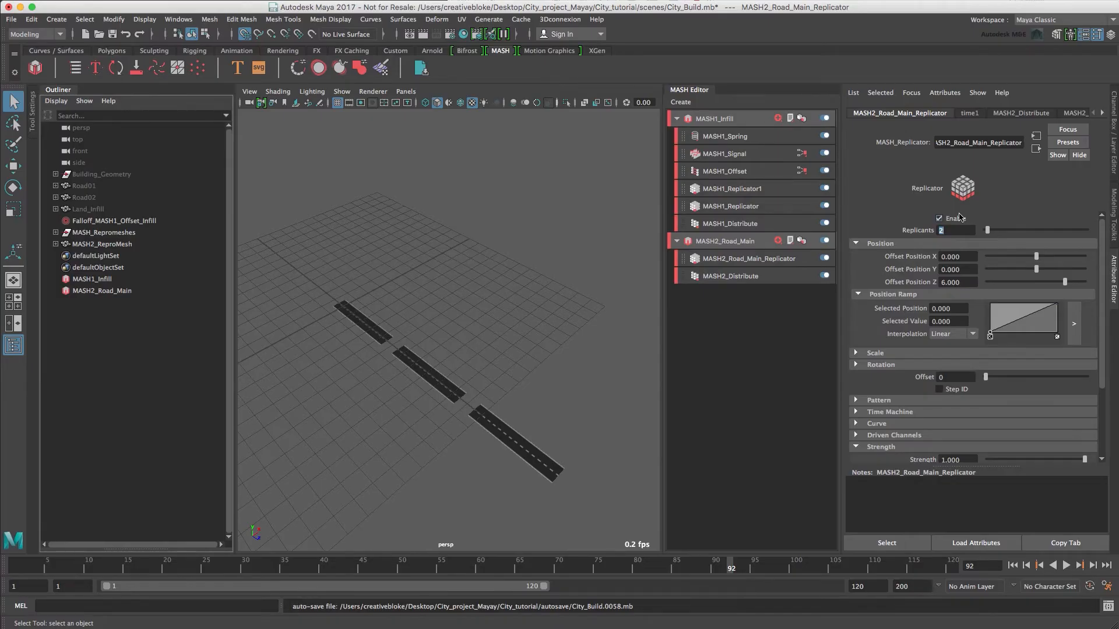
Unhide the MASH1_ReproMesh_Infill mesh inside the MASH_Repromeshes group.
{"action": "left_click", "coordinate": [79, 233]}
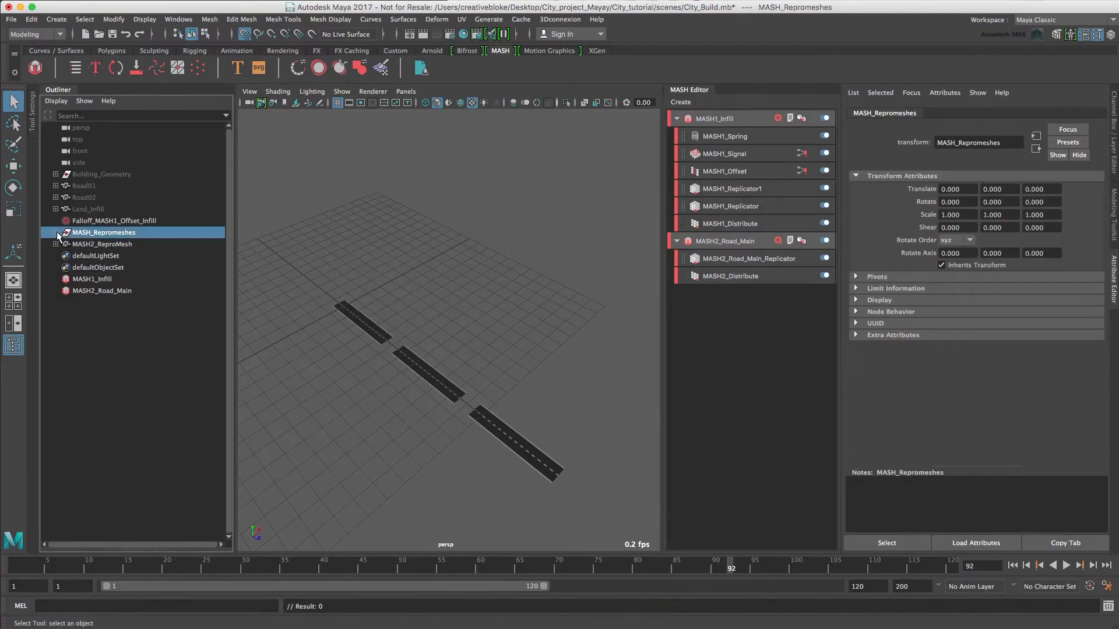
{"action": "left_click", "coordinate": [55, 232]}
{"action": "left_click", "coordinate": [112, 245]}
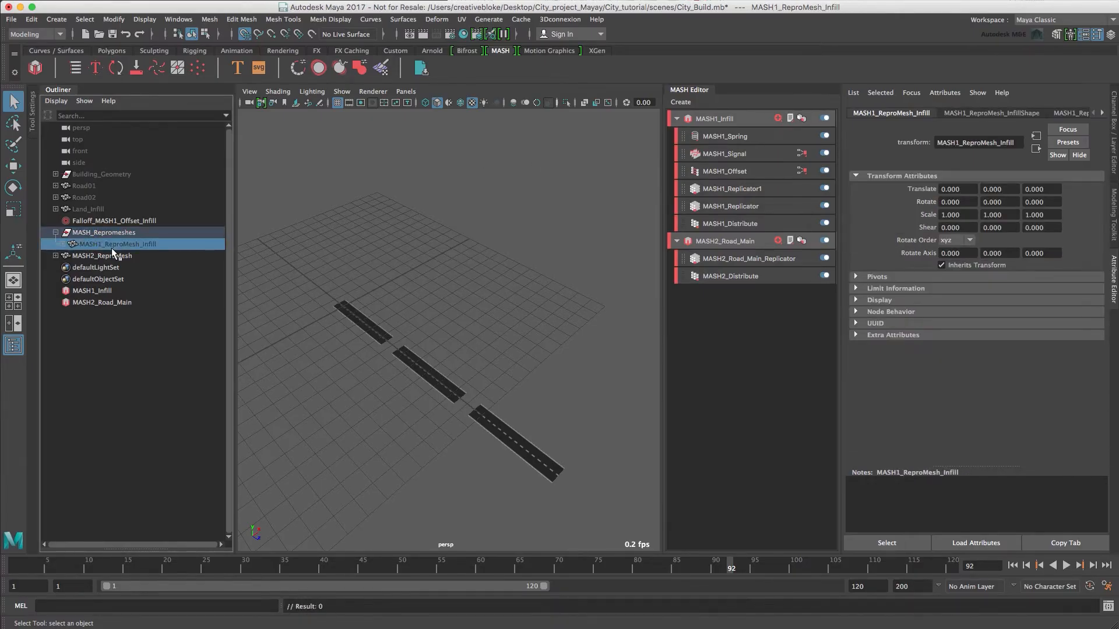
{"action": "key", "text": "shift+h"}
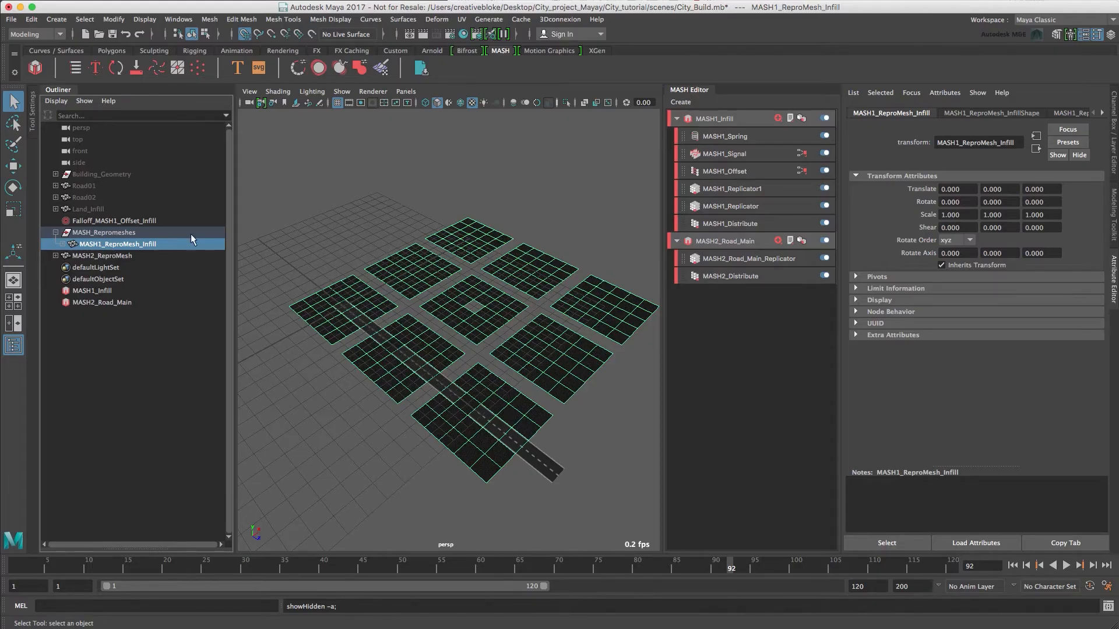
Add a Transform node to the MASH2_Road_Main network and display its attributes.
{"action": "left_click", "coordinate": [725, 241]}
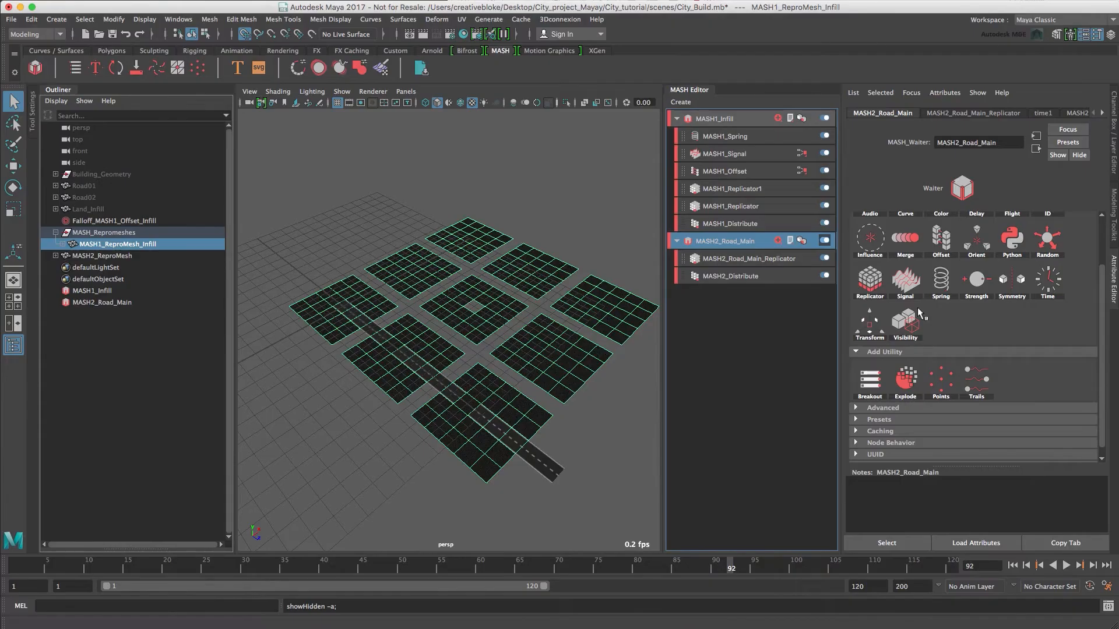
{"action": "left_click", "coordinate": [874, 323]}
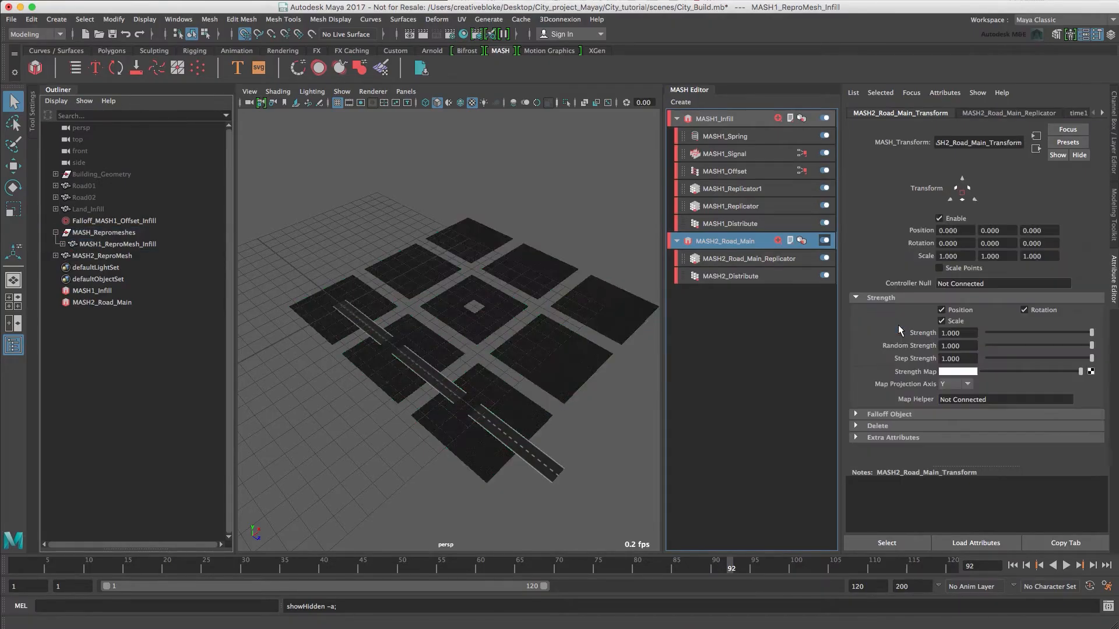
{"action": "left_click", "coordinate": [757, 260]}
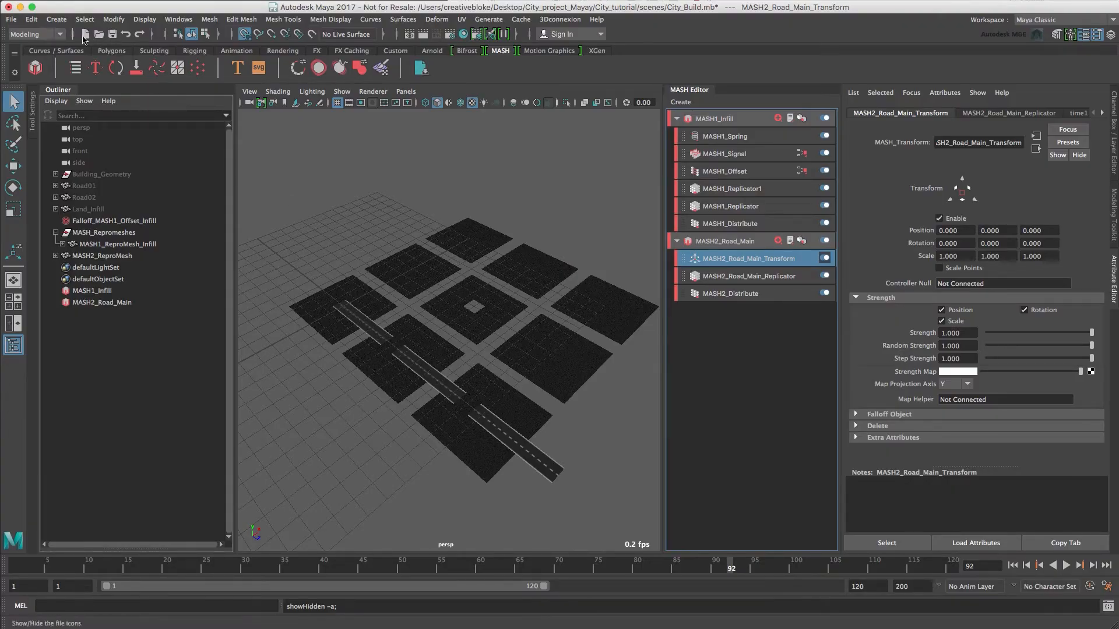
Create a locator and rename it MASH2_Road_Main_Transform1.
{"action": "left_click", "coordinate": [57, 19]}
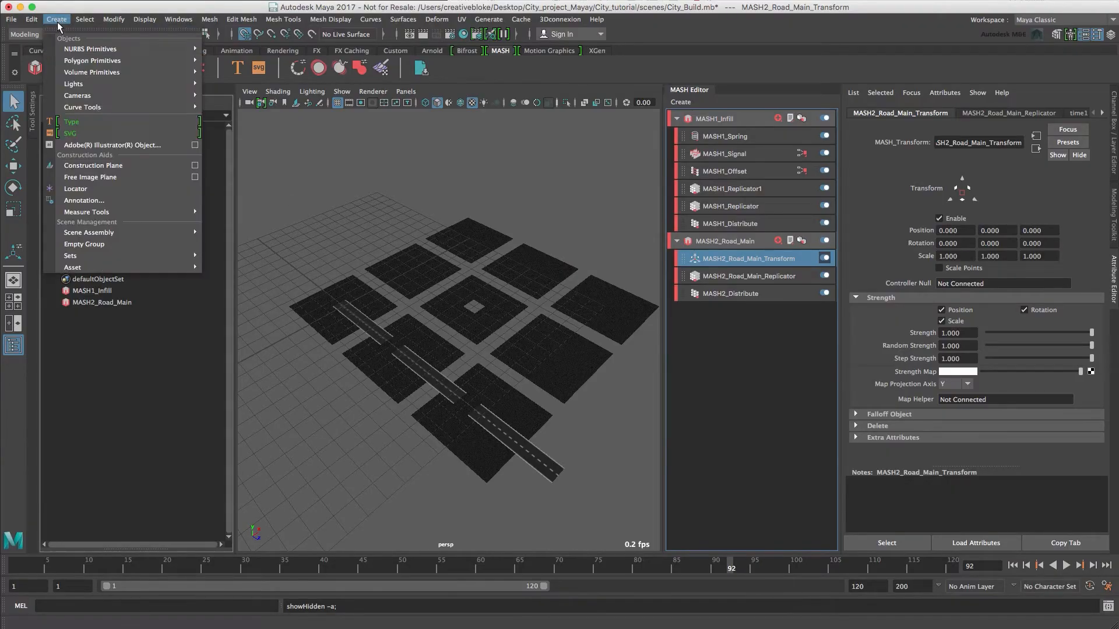
{"action": "left_click", "coordinate": [110, 188]}
{"action": "double_click", "coordinate": [88, 267]}
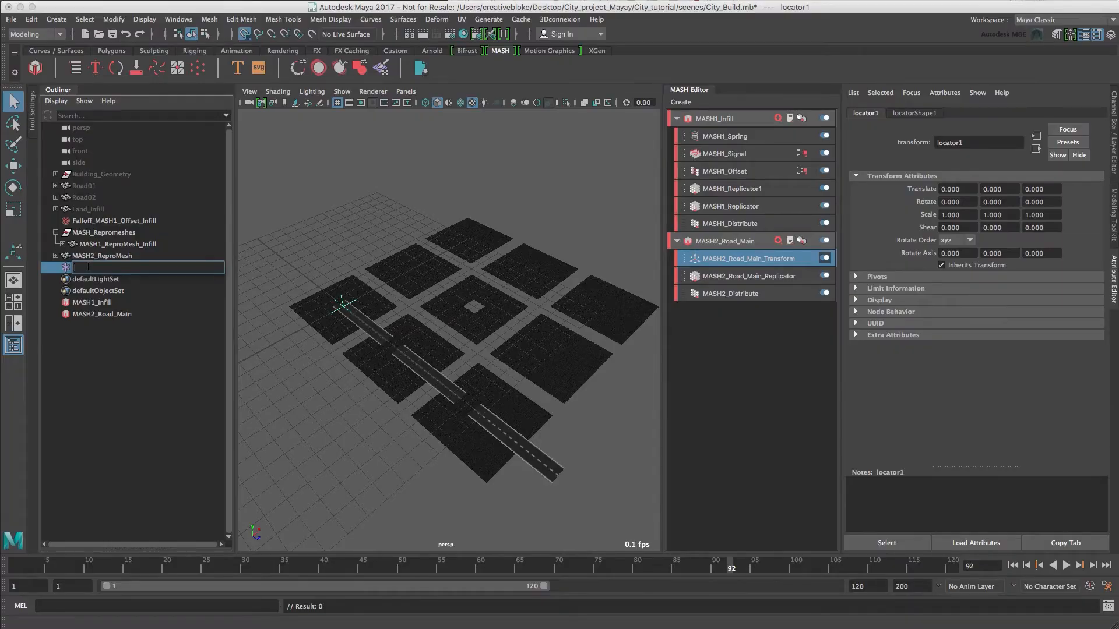
{"action": "type", "text": "MASH2_Road_Main_Transform1"}
{"action": "key", "text": "Return"}
Connect the locator as the road Transform node's Controller Null and move it to X -3, Z -2.
{"action": "left_click", "coordinate": [718, 260]}
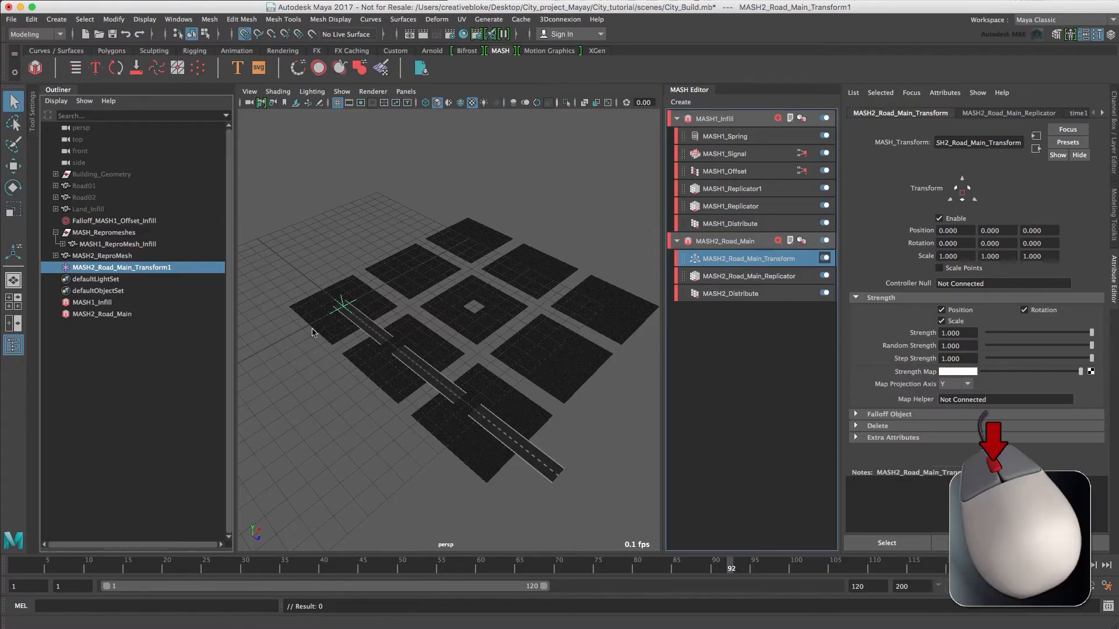
{"action": "left_click_drag", "start_coordinate": [100, 270], "coordinate": [962, 284]}
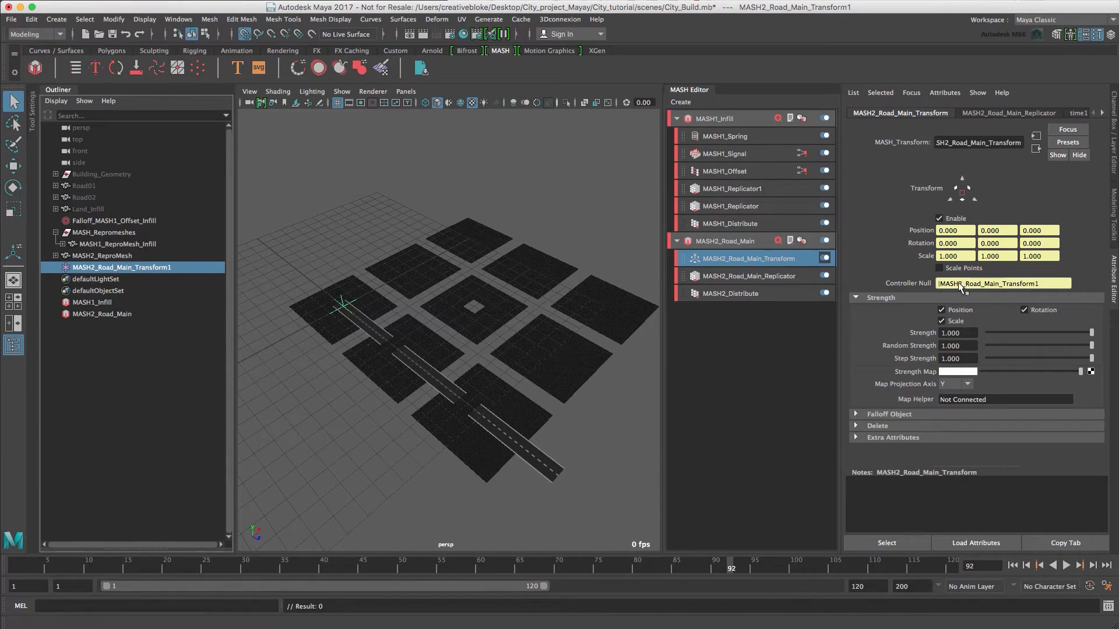
{"action": "key", "text": "w"}
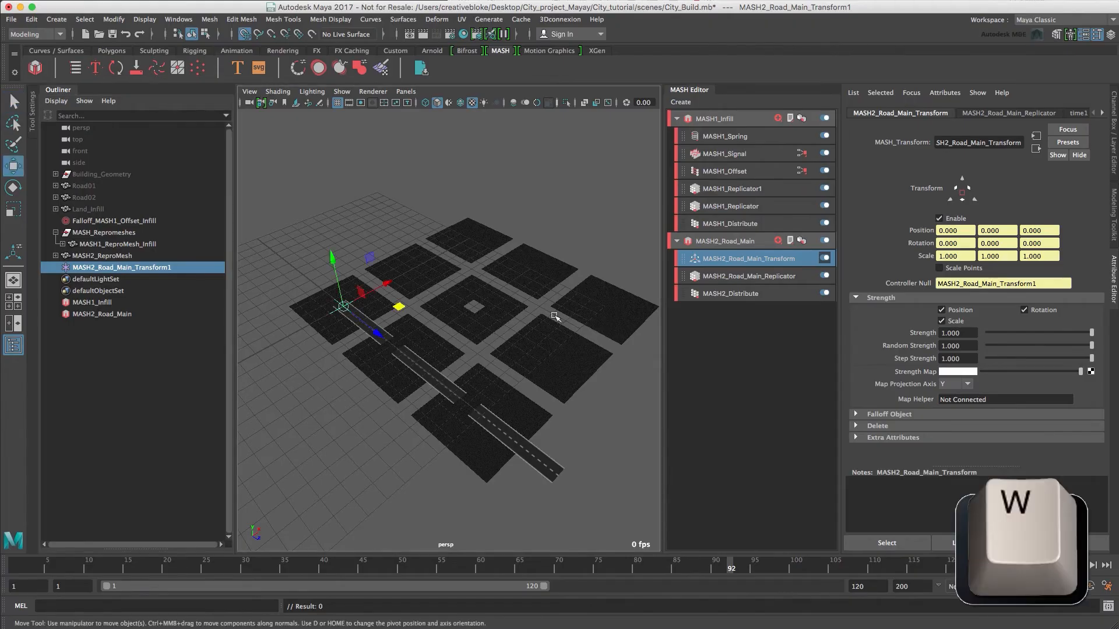
{"action": "left_click_drag", "start_coordinate": [385, 286], "coordinate": [286, 314]}
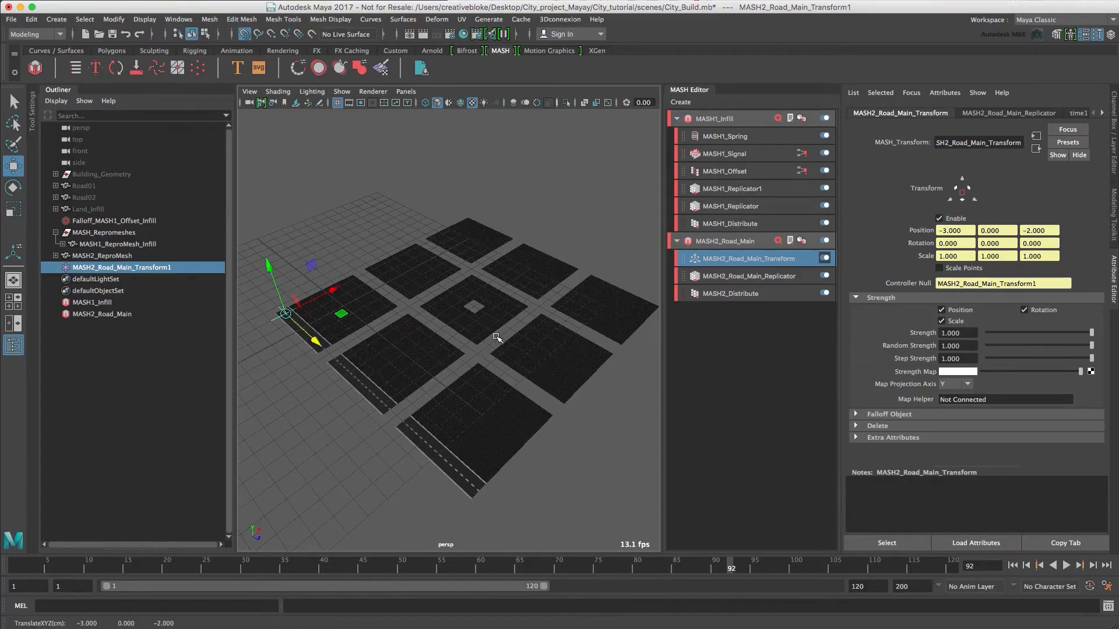
Add a second Replicator node to MASH2_Road_Main and place it directly below the Transform node in the stack.
{"action": "left_click", "coordinate": [755, 277]}
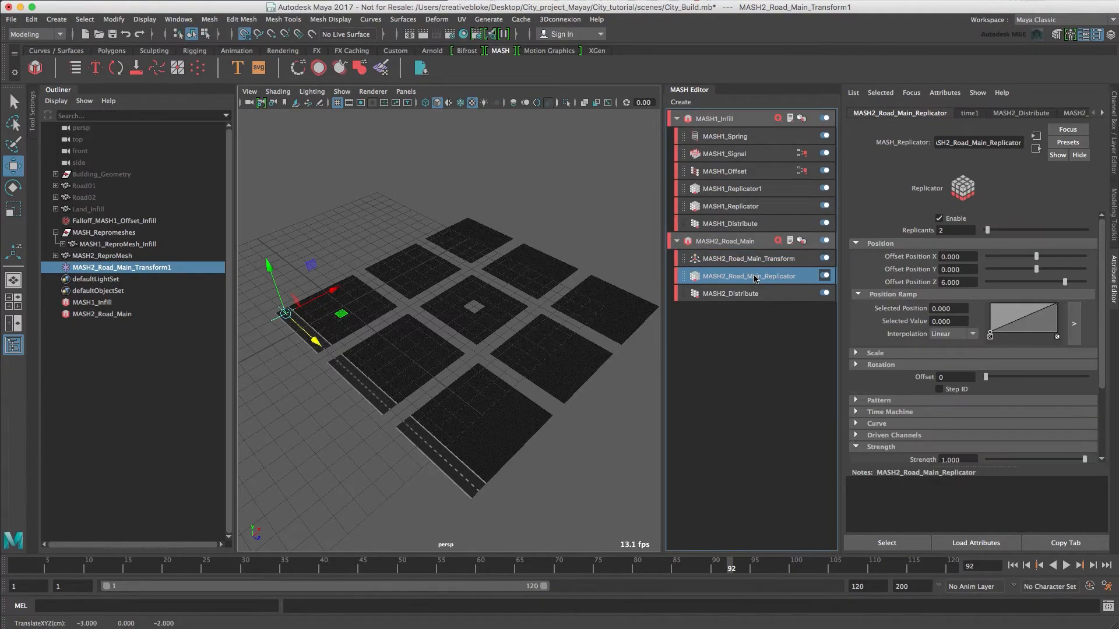
{"action": "left_click", "coordinate": [735, 245]}
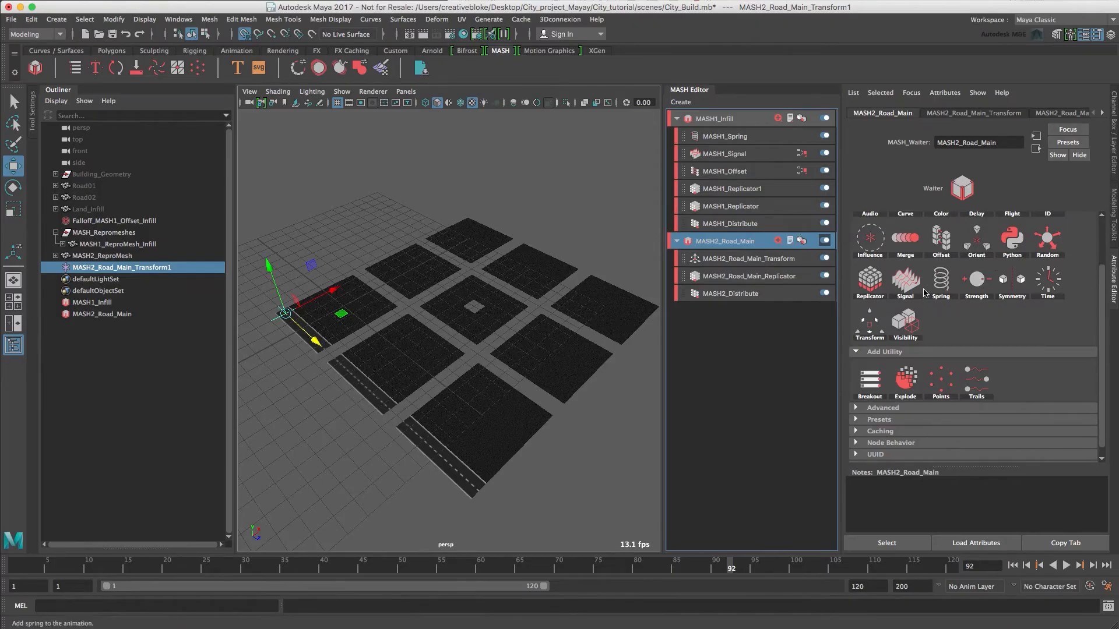
{"action": "left_click", "coordinate": [877, 290]}
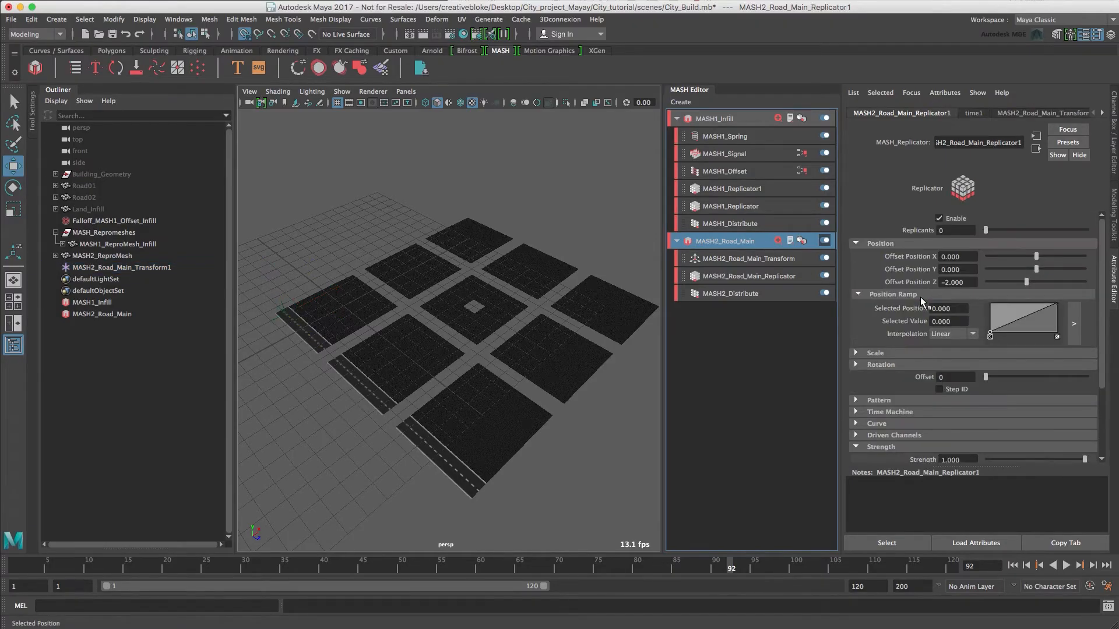
{"action": "left_click_drag", "start_coordinate": [711, 260], "coordinate": [711, 286]}
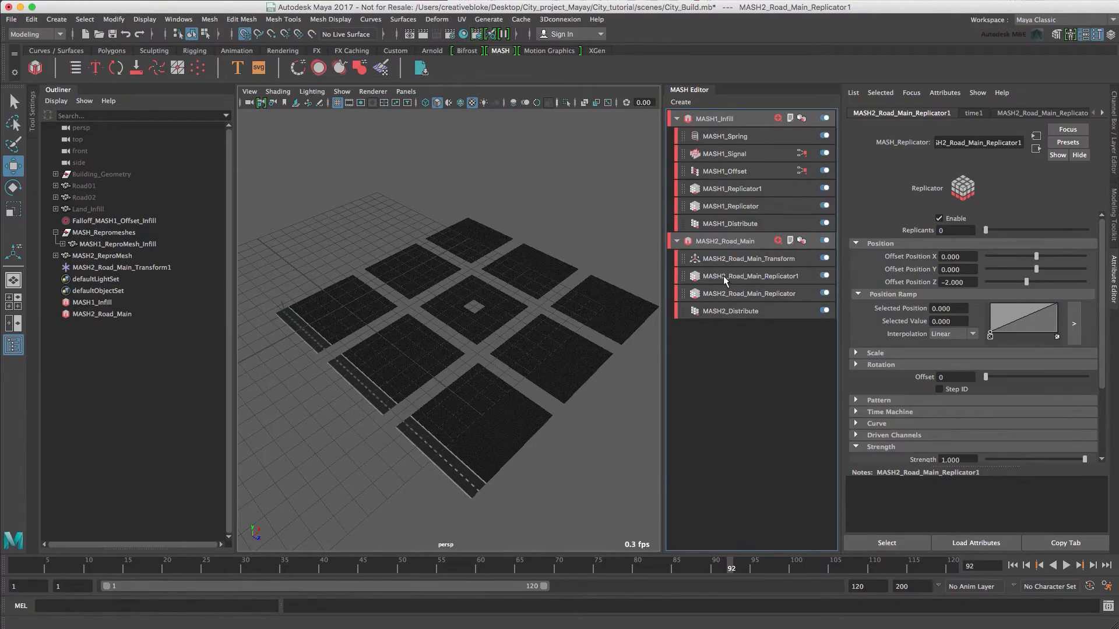
{"action": "left_click", "coordinate": [725, 281]}
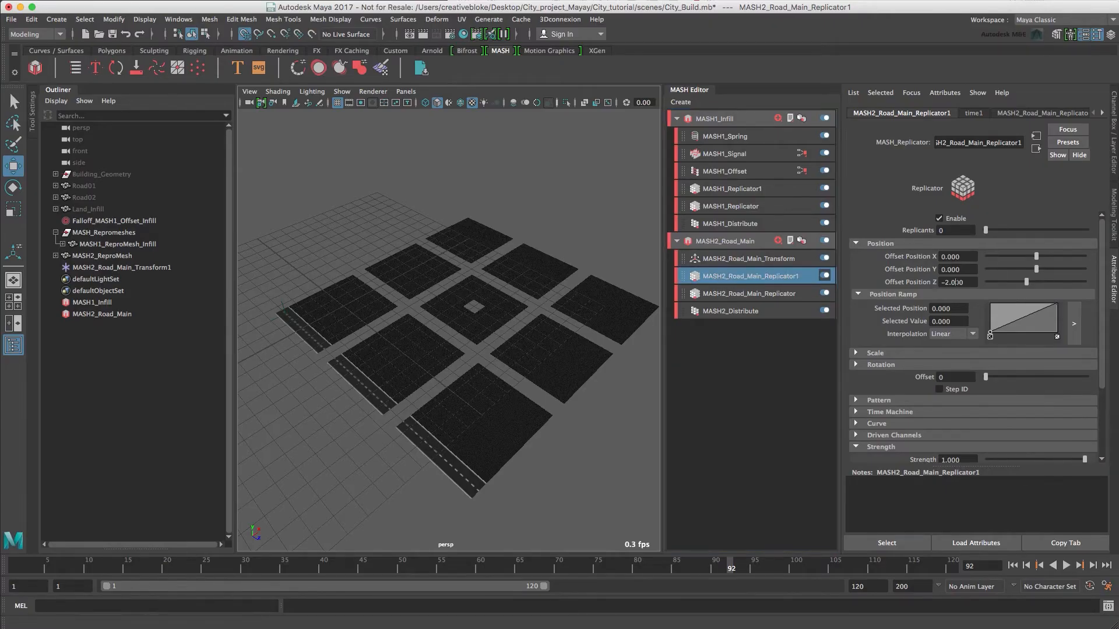
Set the second road Replicator to Offset Position Z 0, 3 Replicants and Offset Position X 6.
{"action": "double_click", "coordinate": [955, 282]}
{"action": "type", "text": "0"}
{"action": "key", "text": "Return"}
{"action": "double_click", "coordinate": [945, 231]}
{"action": "type", "text": "3"}
{"action": "key", "text": "Tab"}
{"action": "type", "text": "6"}
{"action": "key", "text": "Return"}
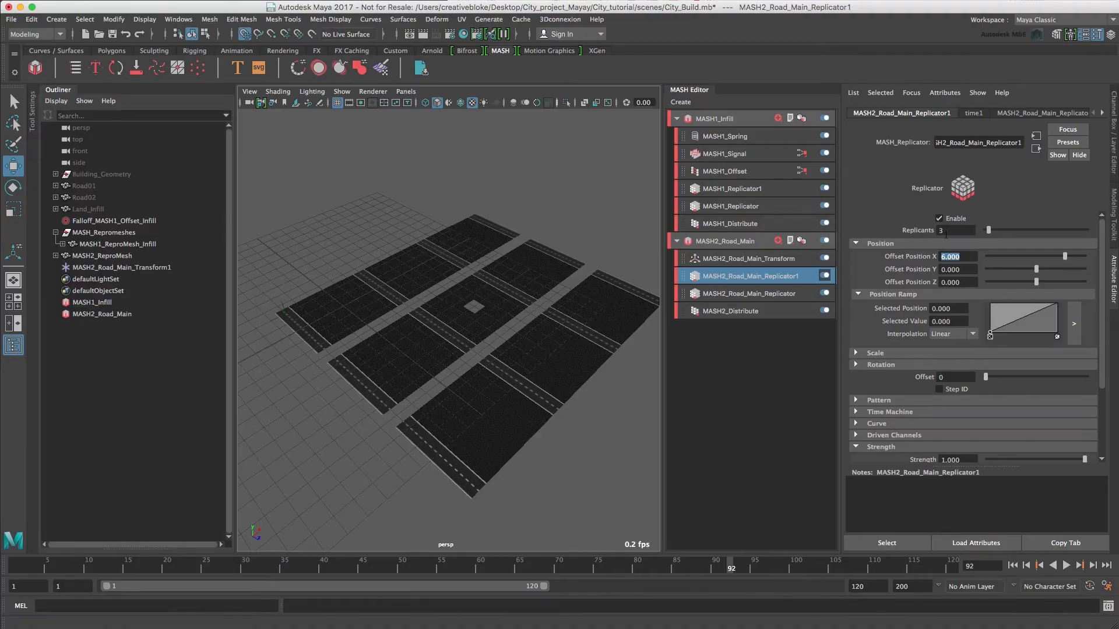
Add a Signal node to MASH2_Road_Main and set its Position X and Position Z to 0.
{"action": "left_click", "coordinate": [738, 240]}
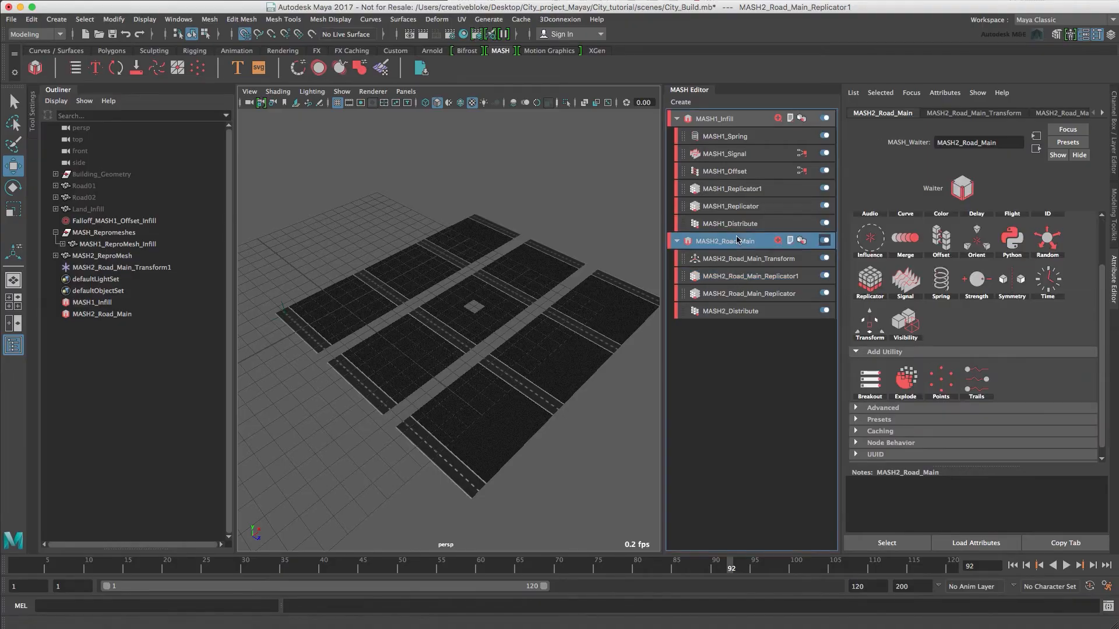
{"action": "left_click", "coordinate": [904, 280]}
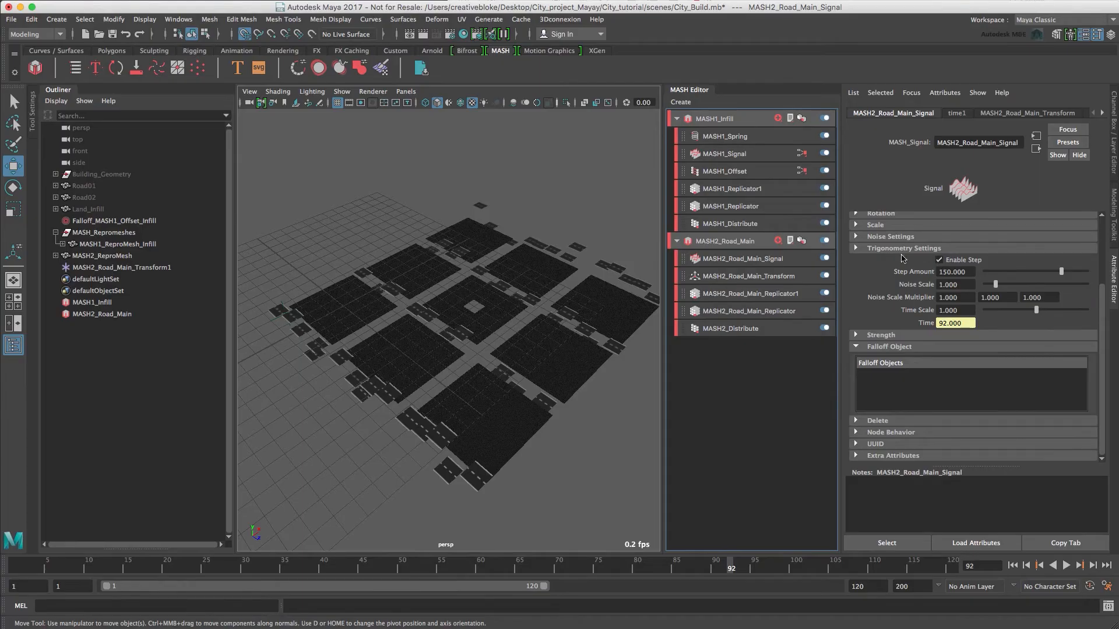
{"action": "scroll", "coordinate": [897, 276], "scroll_direction": "up", "scroll_amount": 2}
{"action": "scroll", "coordinate": [897, 276], "scroll_direction": "up", "scroll_amount": 3}
{"action": "left_click", "coordinate": [961, 266]}
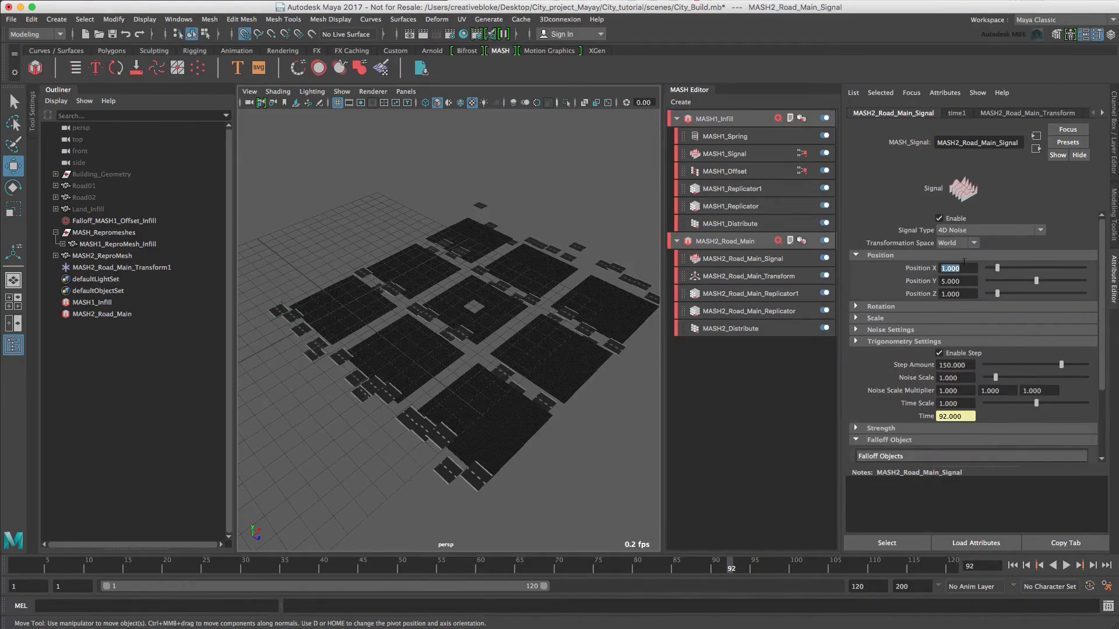
{"action": "type", "text": "0"}
{"action": "key", "text": "Tab"}
{"action": "key", "text": "Tab"}
{"action": "type", "text": "0"}
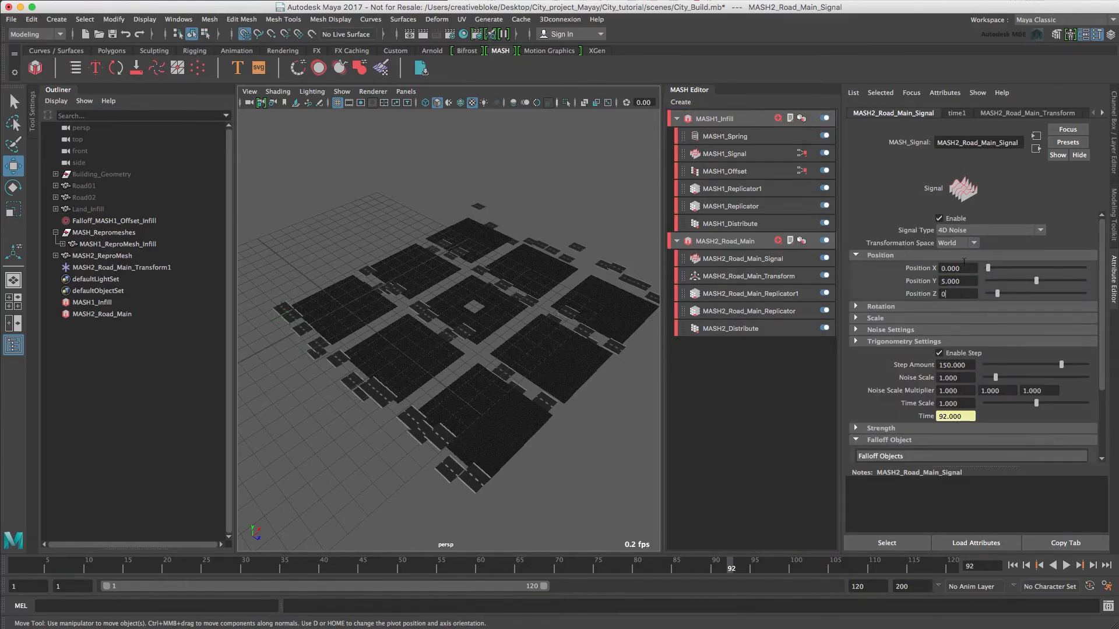
{"action": "key", "text": "Tab"}
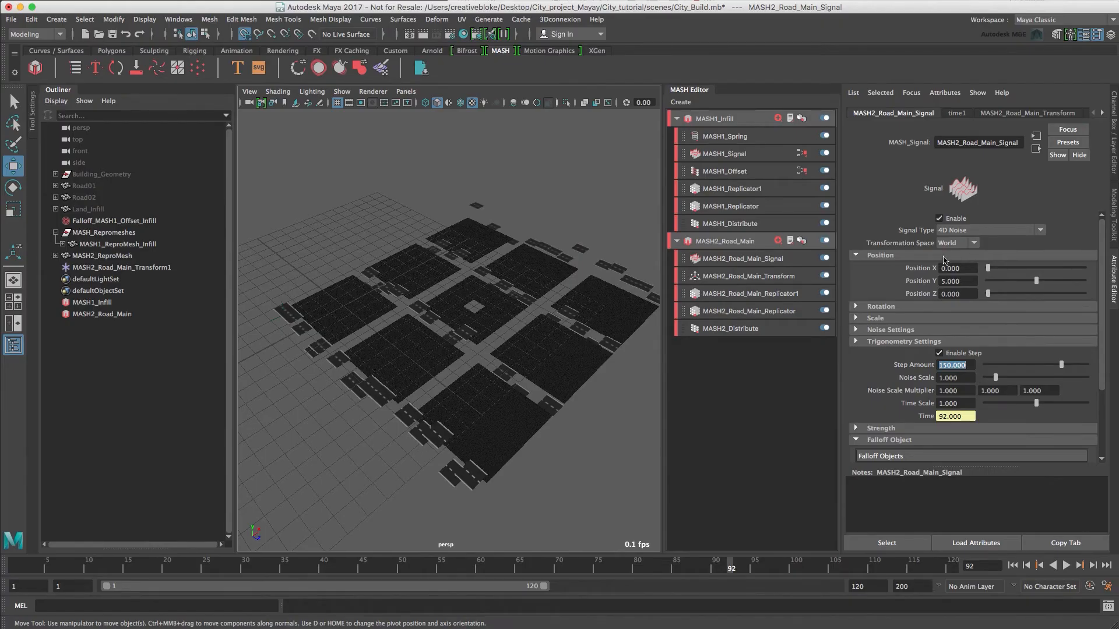
Create a falloff object for the road Signal node and move it to X 6, Z 6 at the middle of the layout.
{"action": "scroll", "coordinate": [921, 385], "scroll_direction": "down", "scroll_amount": 5}
{"action": "right_click", "coordinate": [921, 383]}
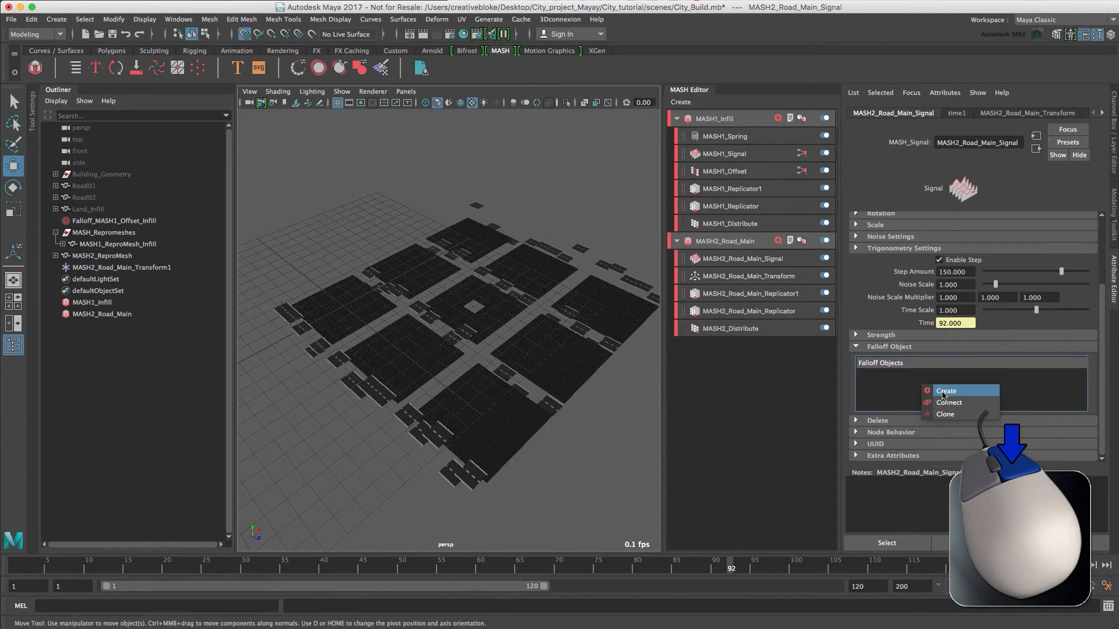
{"action": "left_click", "coordinate": [944, 395]}
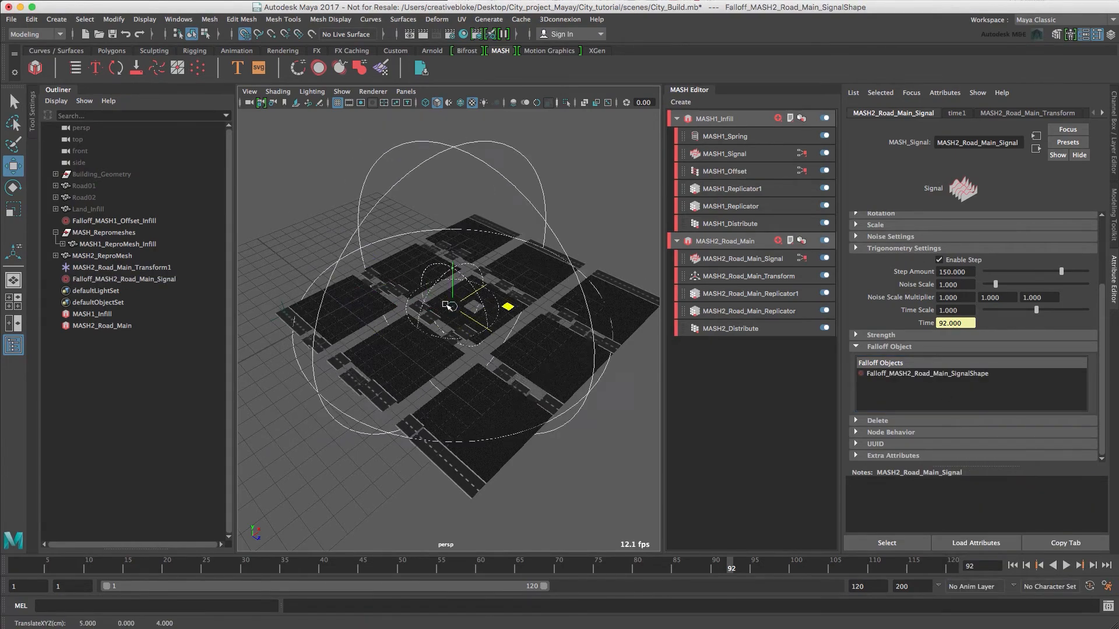
{"action": "left_click_drag", "start_coordinate": [449, 306], "coordinate": [473, 307]}
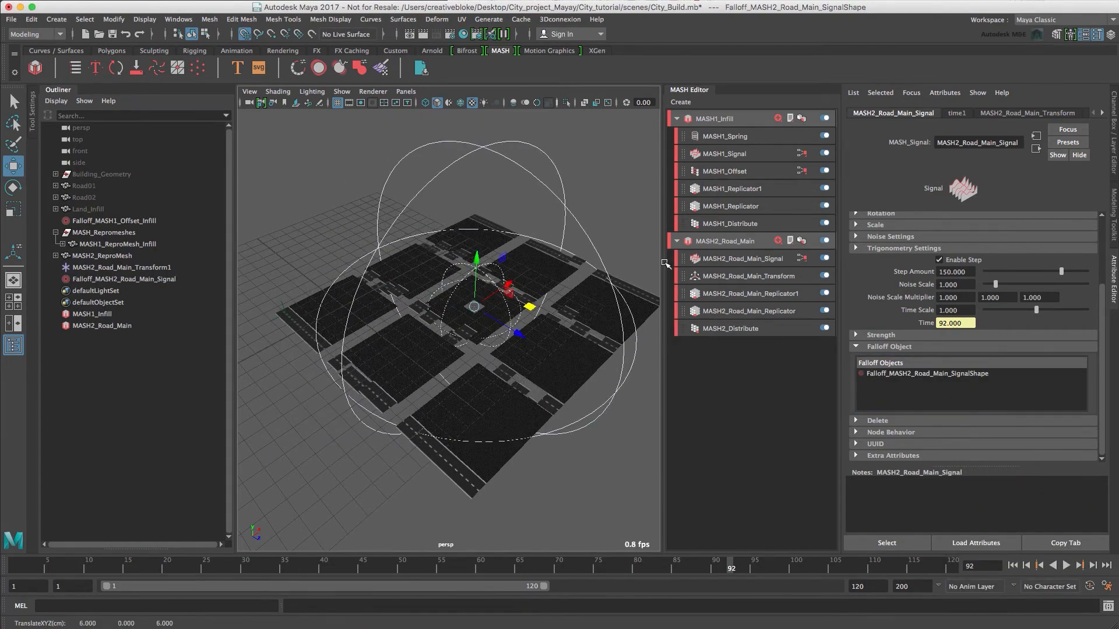
Turn on Invert Falloff for the road Signal's falloff object.
{"action": "left_click", "coordinate": [106, 279]}
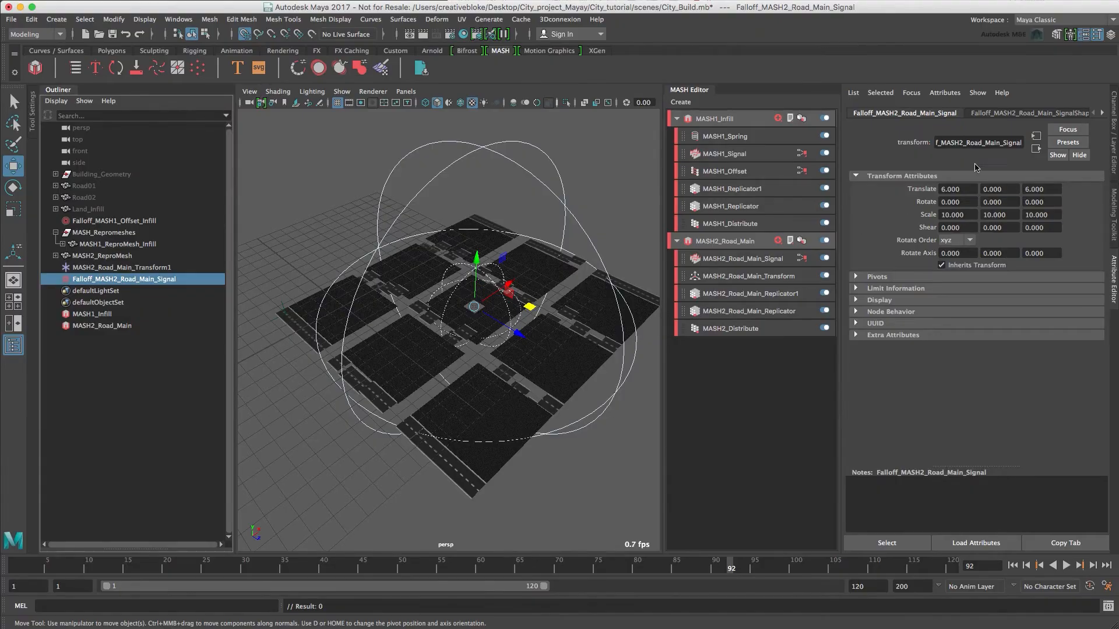
{"action": "left_click", "coordinate": [1011, 117]}
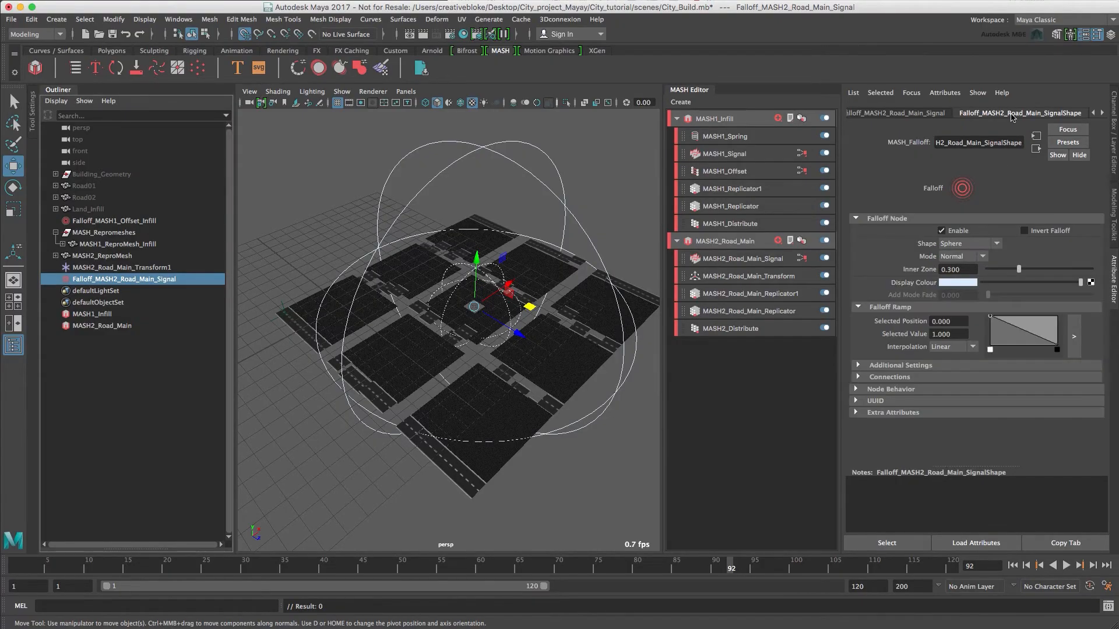
{"action": "left_click", "coordinate": [1028, 232]}
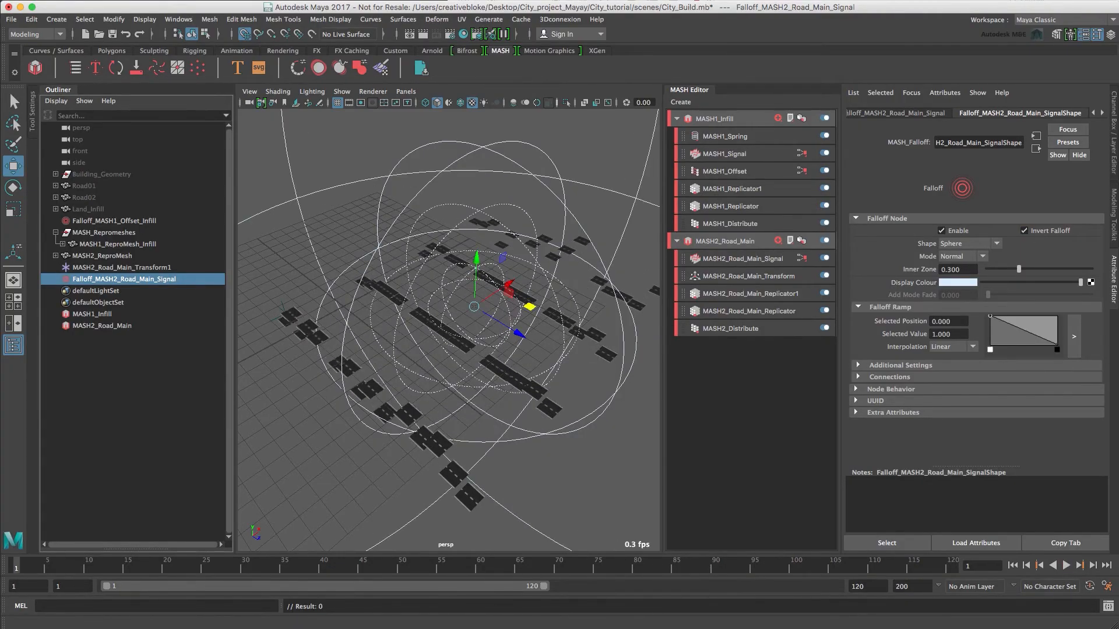
At frame 1, set the road Signal falloff's Scale X, Y and Z to 0 and key them.
{"action": "left_click", "coordinate": [1114, 149]}
{"action": "left_click", "coordinate": [1047, 168]}
{"action": "left_click", "coordinate": [1047, 187], "text": "shift"}
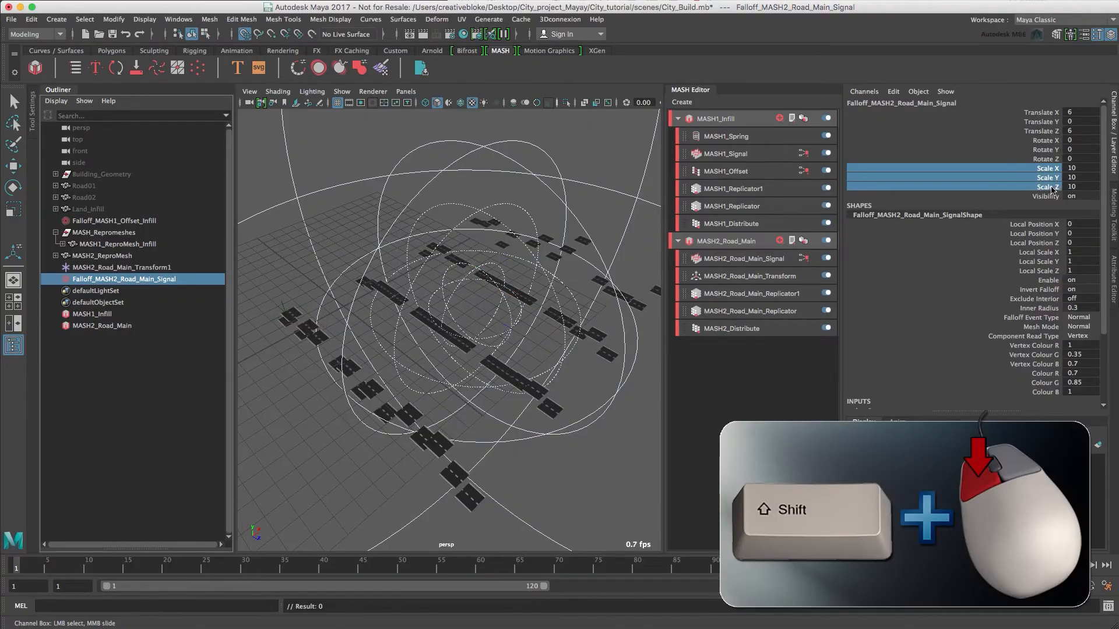
{"action": "middle_click_drag", "start_coordinate": [557, 182], "coordinate": [492, 197]}
{"action": "right_click", "coordinate": [1002, 172]}
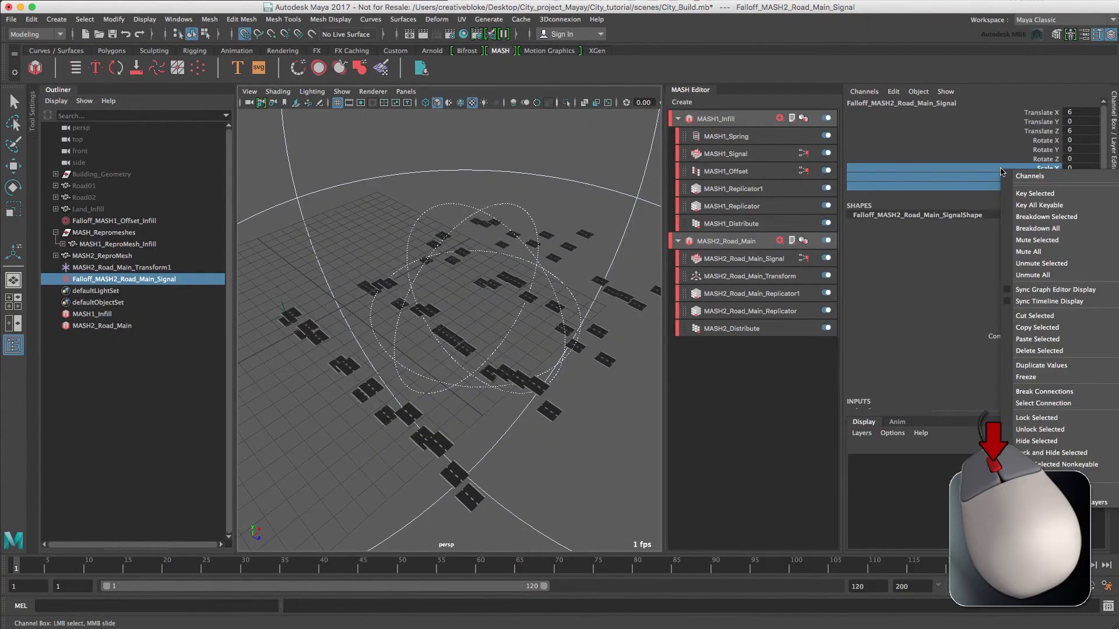
{"action": "left_click", "coordinate": [1035, 193]}
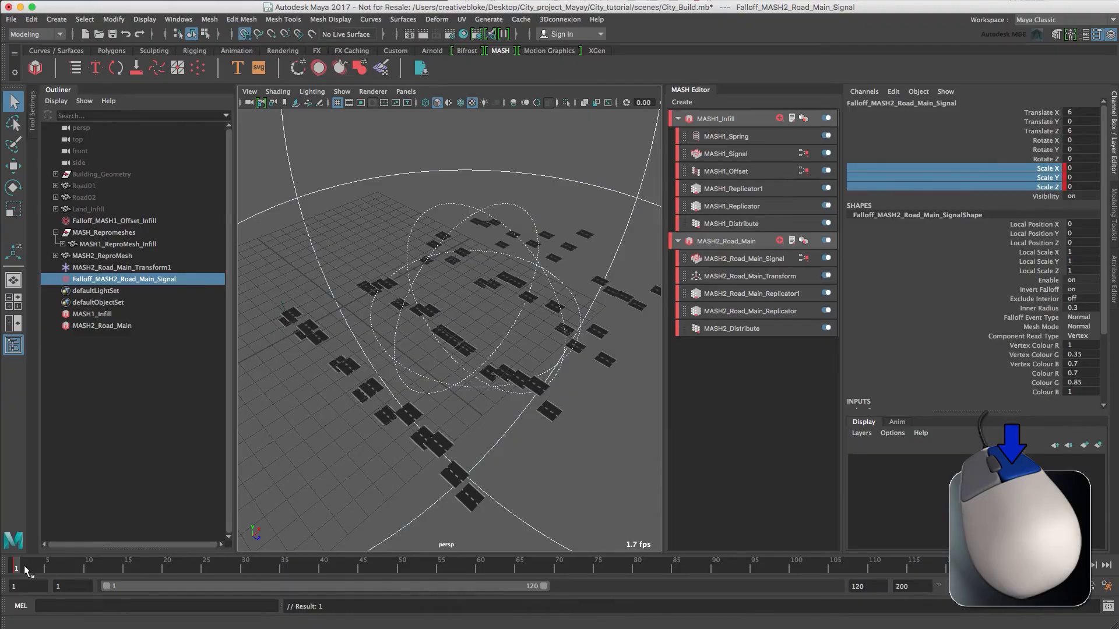
At frame 30, set the road Signal falloff's Scale X, Y and Z to 30 and key them.
{"action": "left_click_drag", "start_coordinate": [146, 570], "coordinate": [245, 572]}
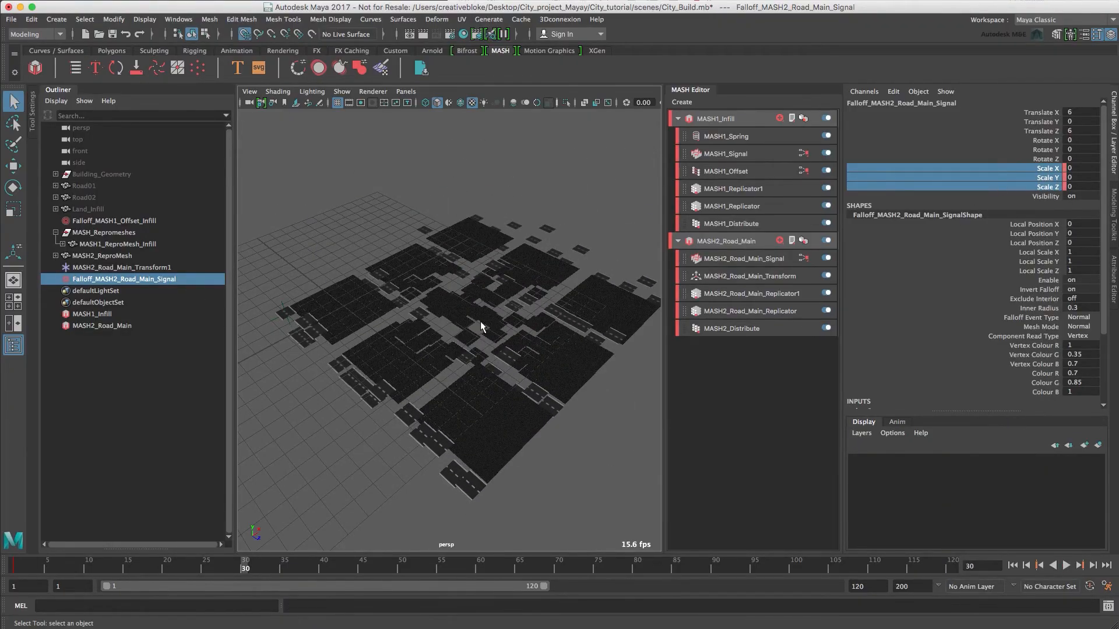
{"action": "middle_click_drag", "start_coordinate": [480, 321], "coordinate": [728, 189]}
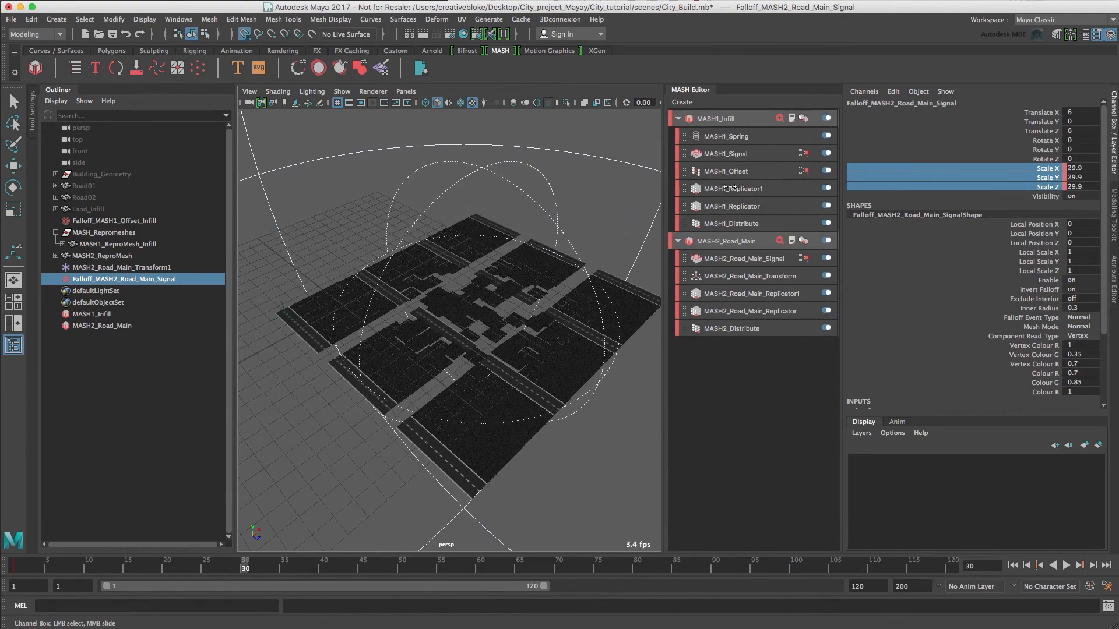
{"action": "right_click_drag", "start_coordinate": [1049, 188], "coordinate": [1084, 214]}
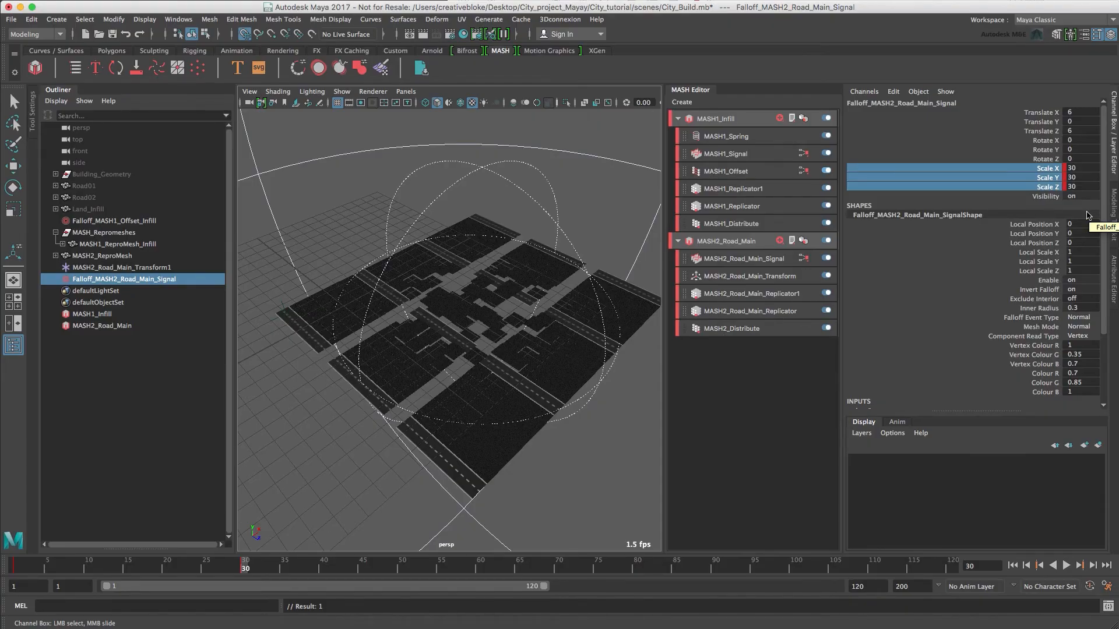
Add an Offset node to the MASH2_Road_Main network.
{"action": "left_click", "coordinate": [738, 246]}
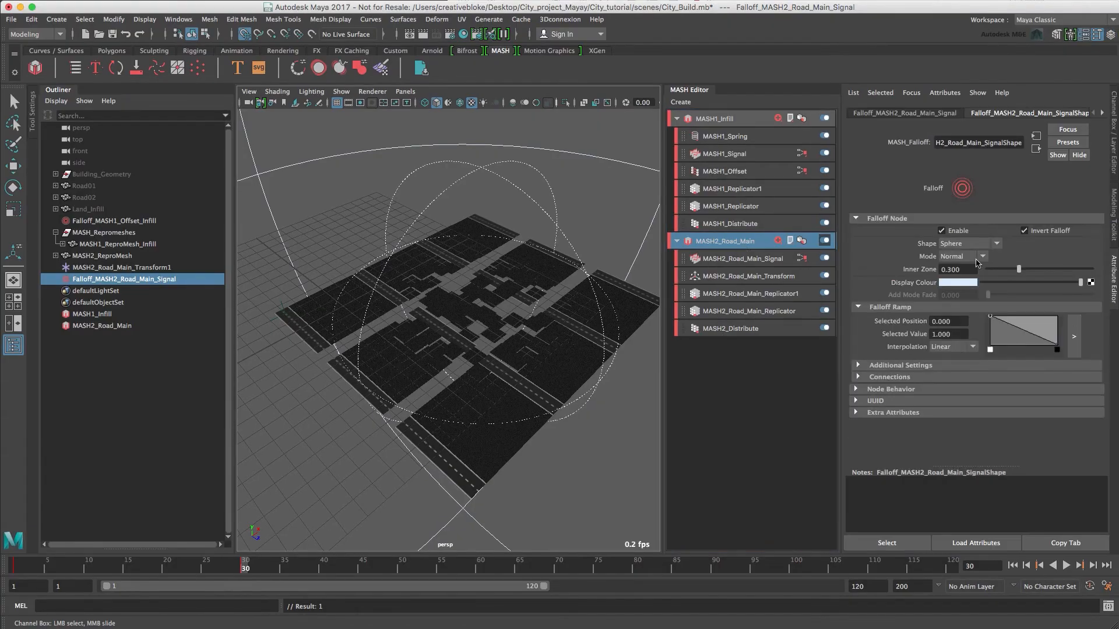
{"action": "left_click", "coordinate": [732, 239]}
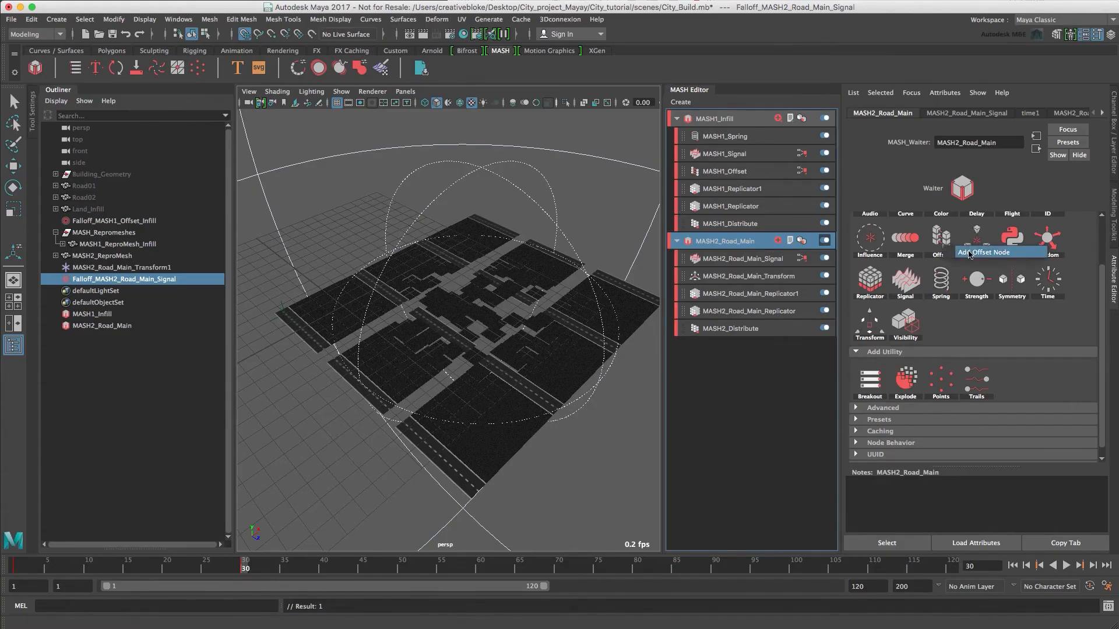
{"action": "left_click", "coordinate": [970, 252]}
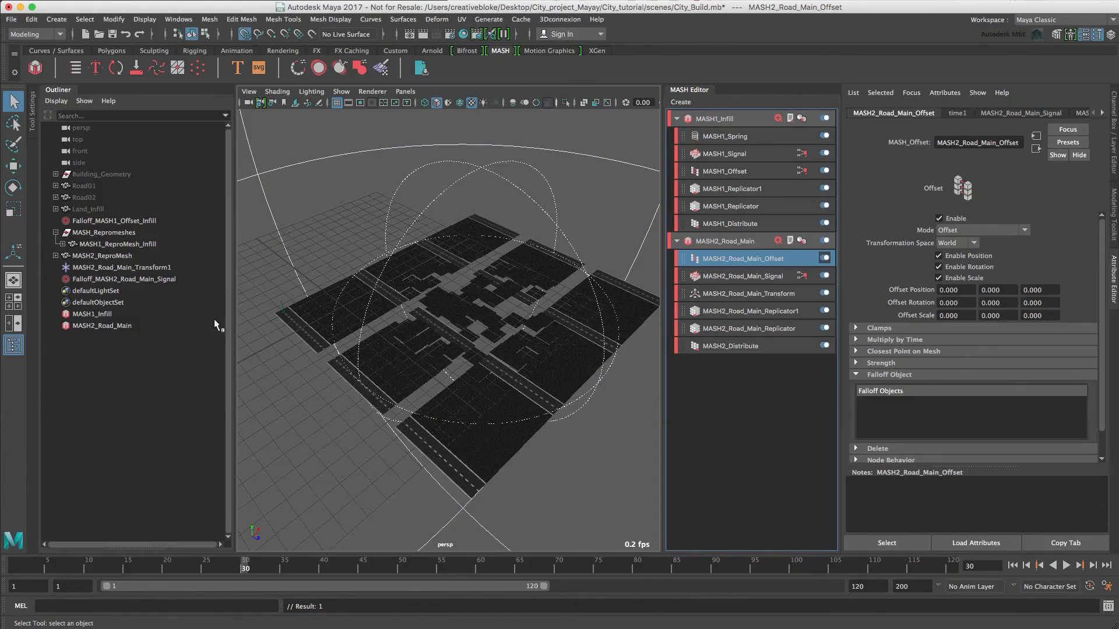
Assign the existing road Signal falloff object to the road Offset node as its falloff object.
{"action": "left_click", "coordinate": [134, 279]}
{"action": "left_click", "coordinate": [738, 261]}
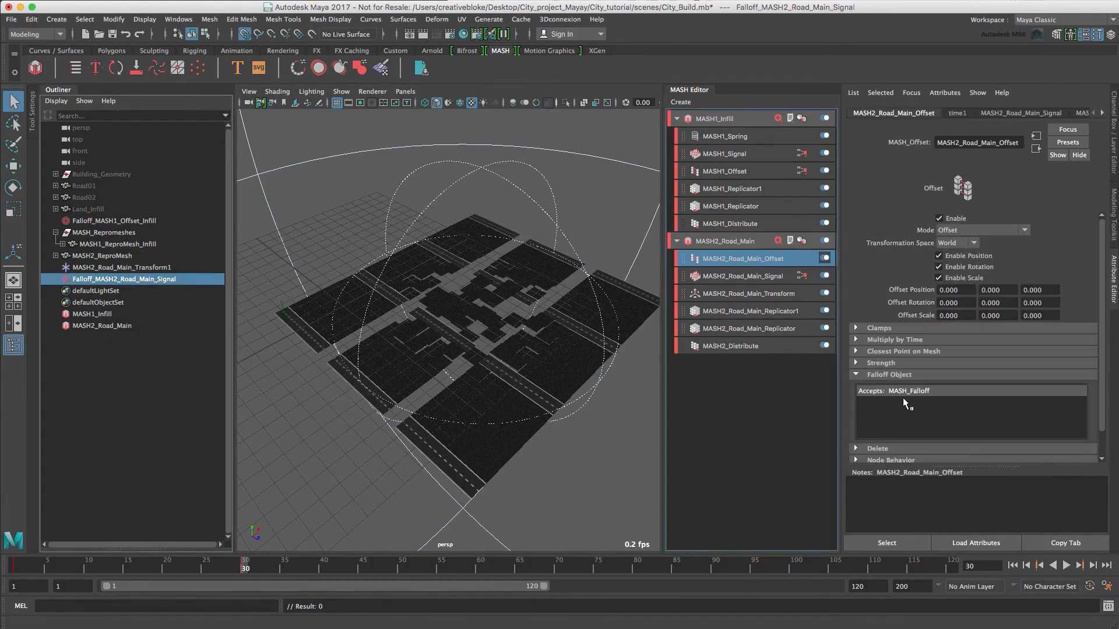
{"action": "middle_click_drag", "start_coordinate": [904, 402], "coordinate": [957, 431]}
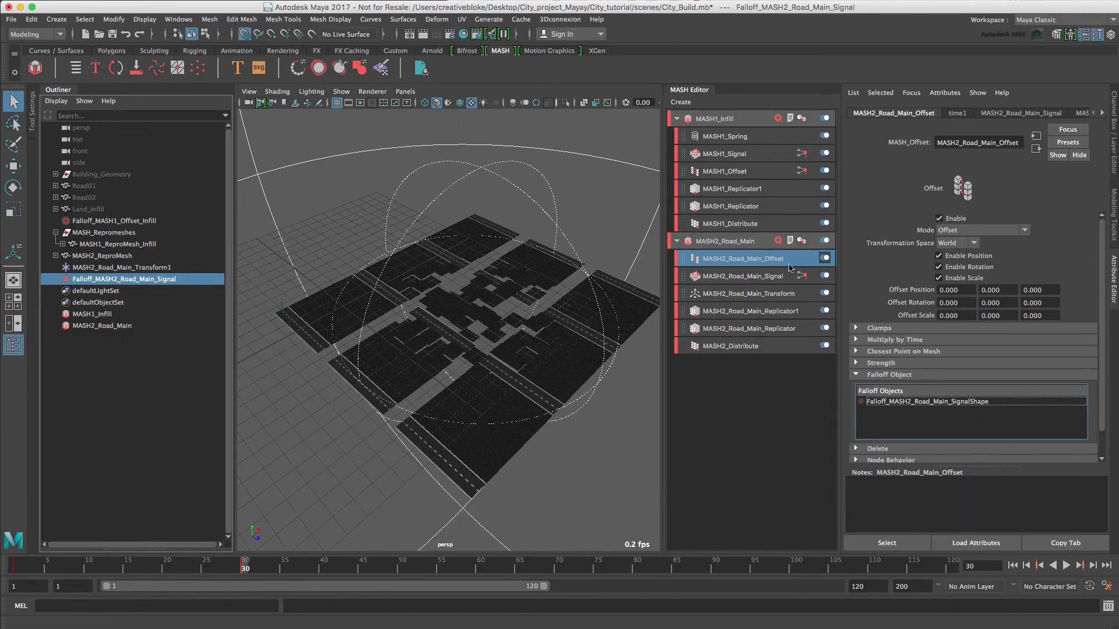
Set the road Offset node's Offset Scale to -1 in X, Y and Z.
{"action": "left_click", "coordinate": [970, 313]}
{"action": "type", "text": "-1"}
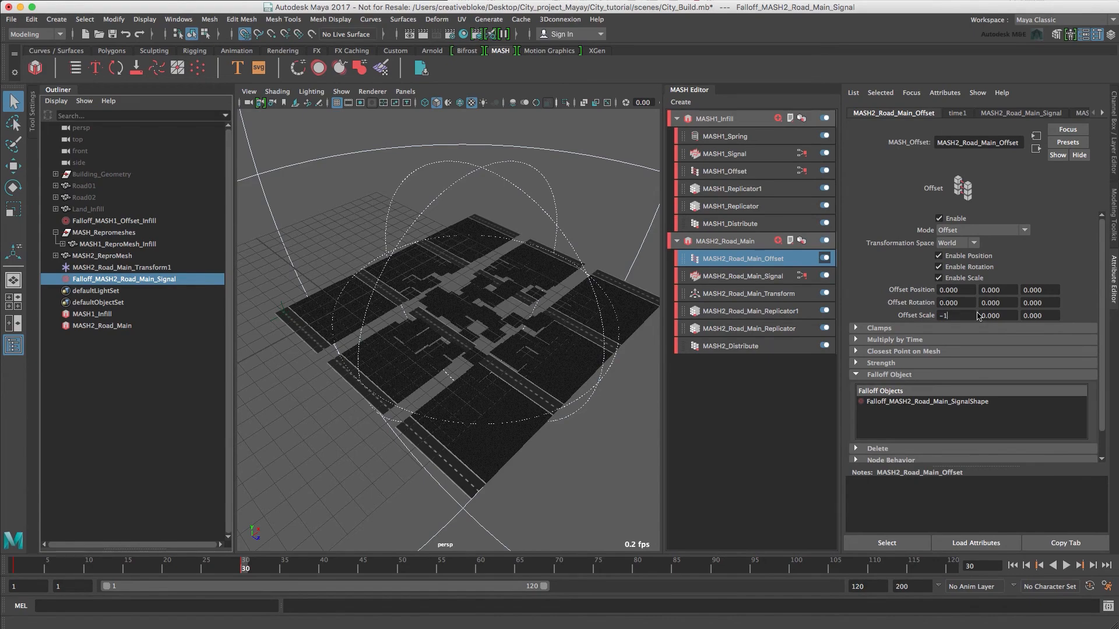
{"action": "key", "text": "Tab"}
{"action": "type", "text": "-1"}
{"action": "key", "text": "Tab"}
{"action": "type", "text": "-1"}
{"action": "key", "text": "Tab"}
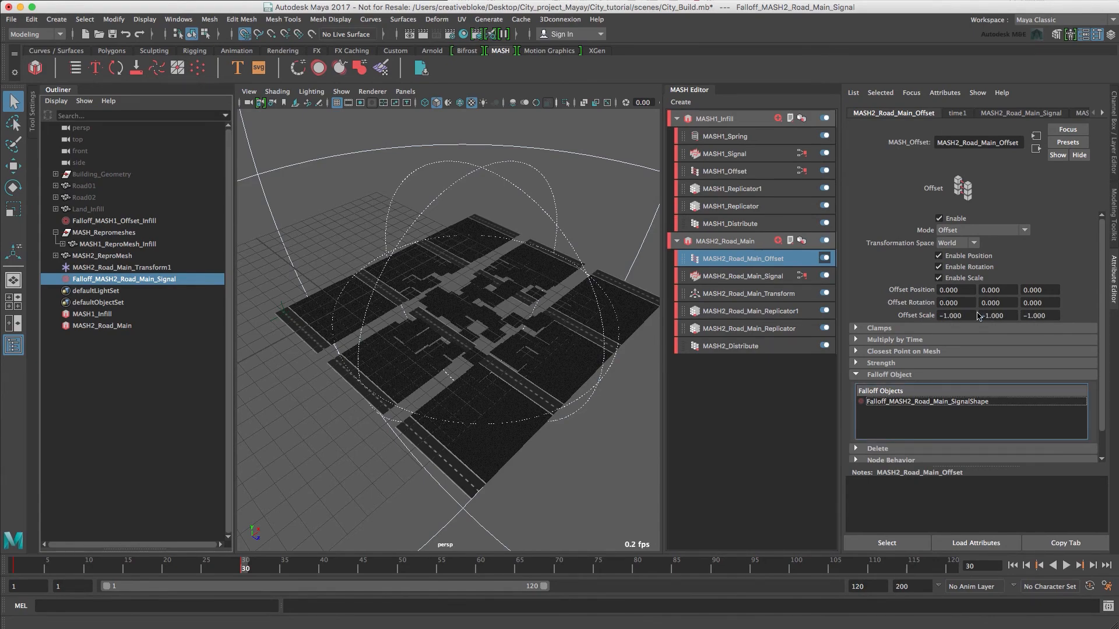
Return to frame 1 and play the animation to check how the road pieces scale in.
{"action": "left_click_drag", "start_coordinate": [245, 565], "coordinate": [14, 589]}
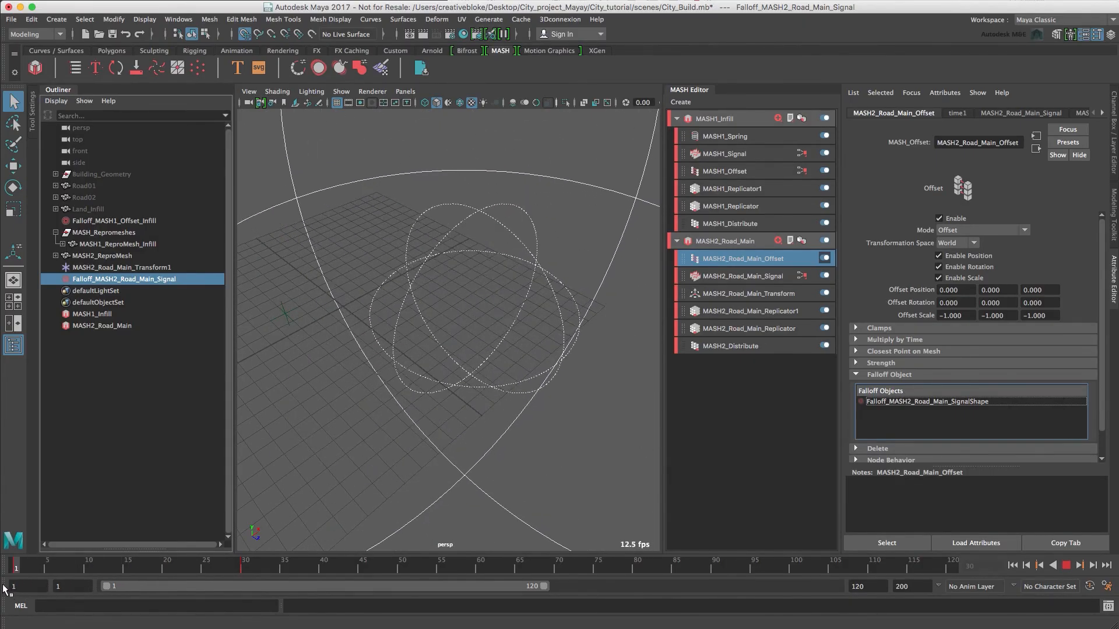
{"action": "left_click", "coordinate": [1066, 566]}
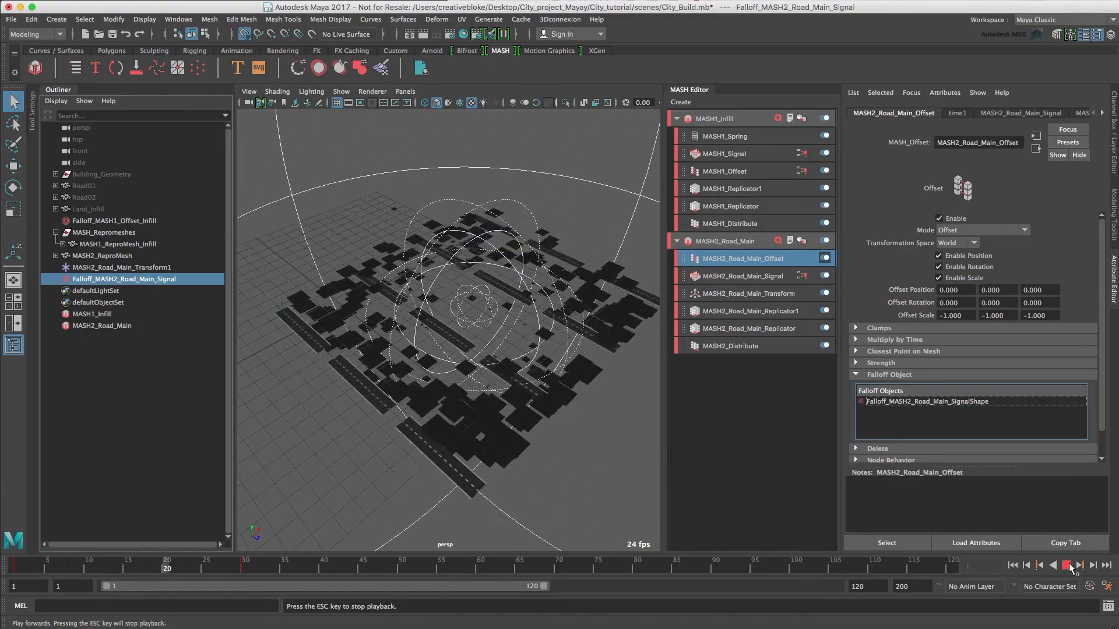
{"action": "left_click", "coordinate": [1066, 566]}
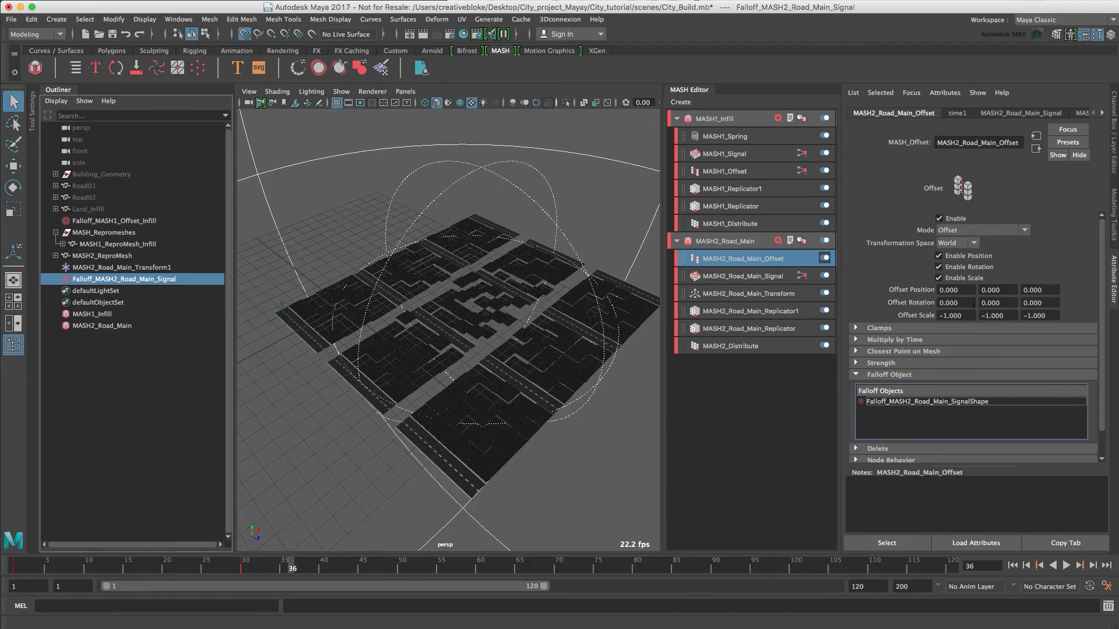
Set the road Offset node's Offset Rotation Z to 90.
{"action": "double_click", "coordinate": [1043, 302]}
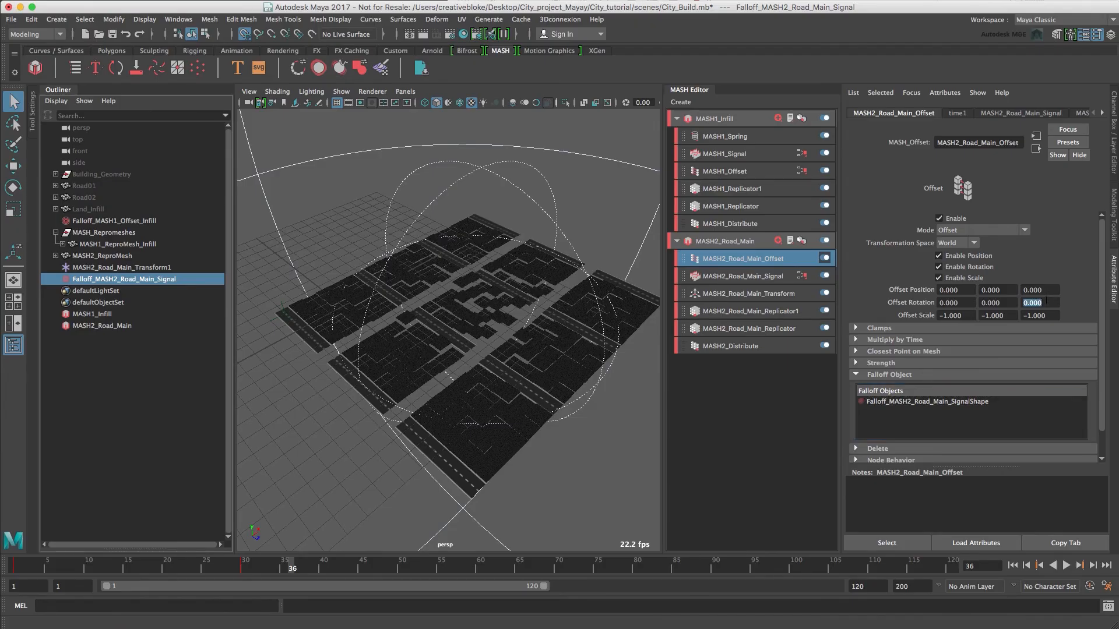
{"action": "type", "text": "90"}
{"action": "key", "text": "Tab"}
Replay the animation from frame 1, then from frame 12, to examine the rotating road build-up from another angle.
{"action": "left_click_drag", "start_coordinate": [293, 567], "coordinate": [16, 569]}
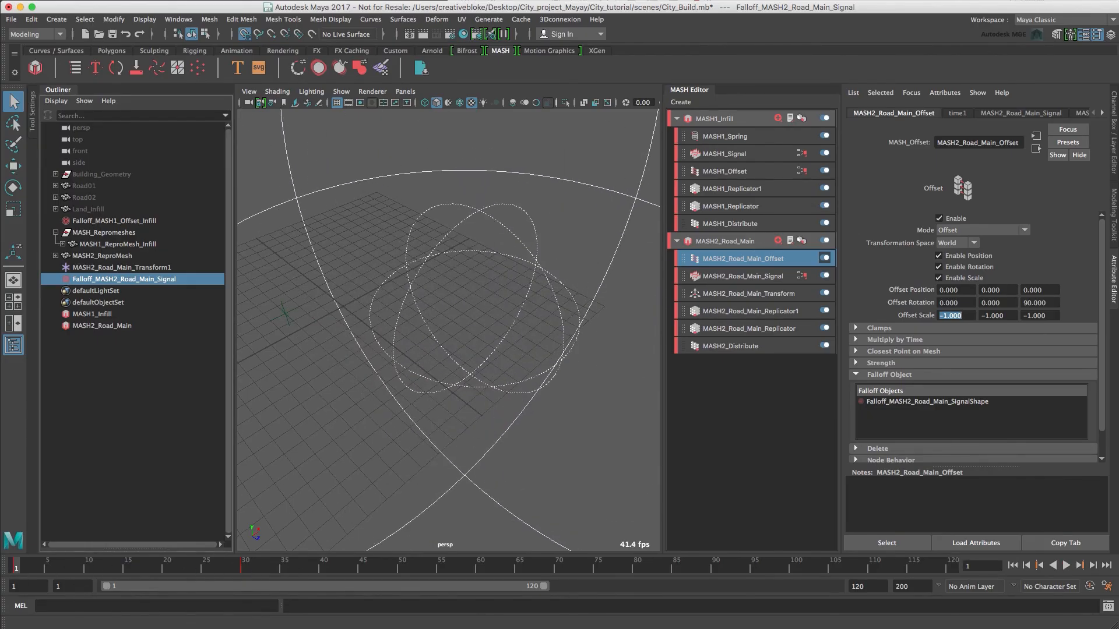
{"action": "left_click", "coordinate": [1066, 566]}
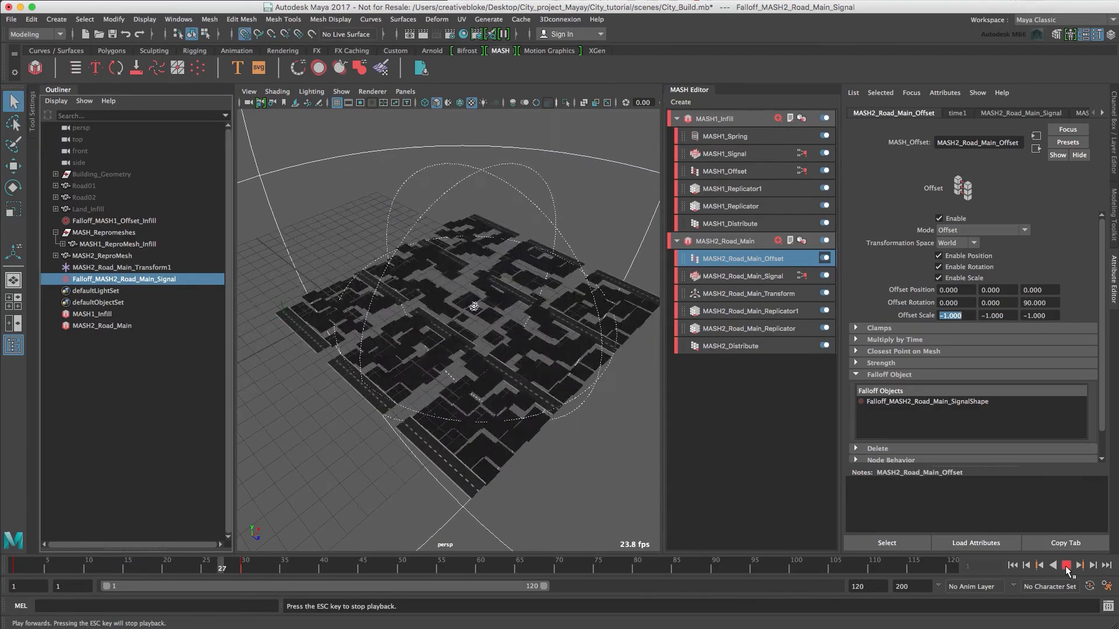
{"action": "left_click", "coordinate": [1066, 566]}
{"action": "left_click_drag", "start_coordinate": [259, 564], "coordinate": [104, 588]}
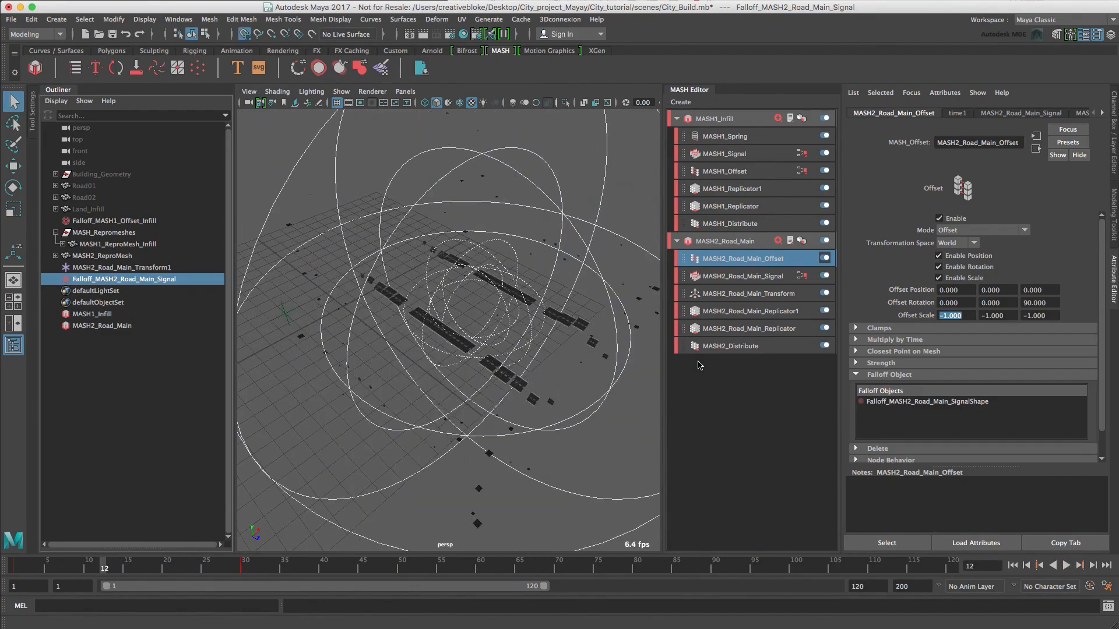
{"action": "left_click_drag", "start_coordinate": [525, 408], "coordinate": [577, 395], "text": "alt"}
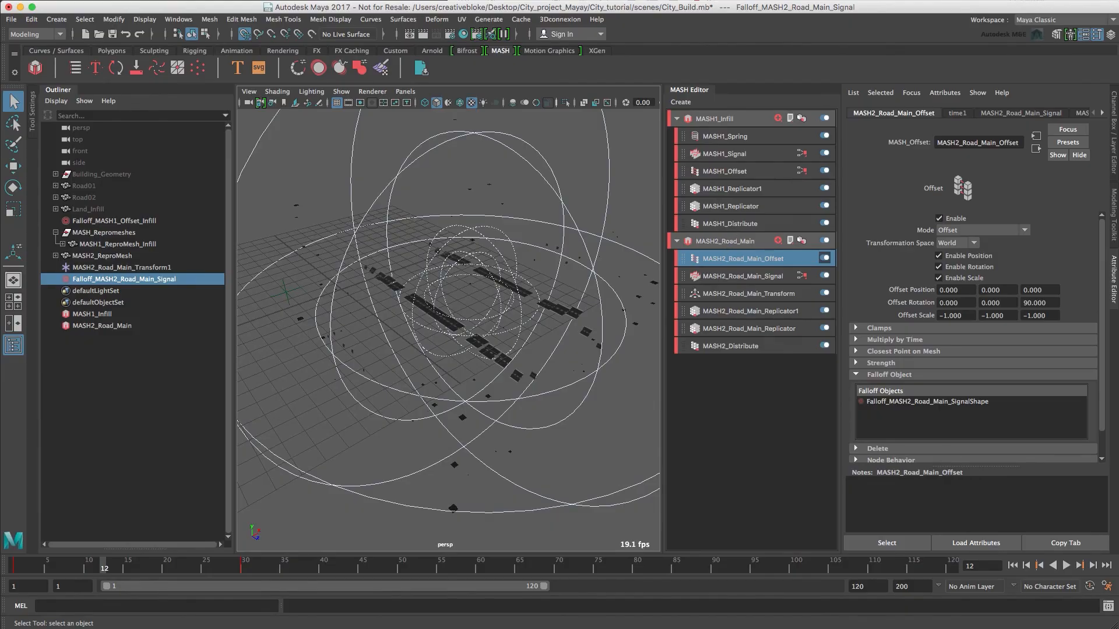
{"action": "left_click", "coordinate": [1066, 566]}
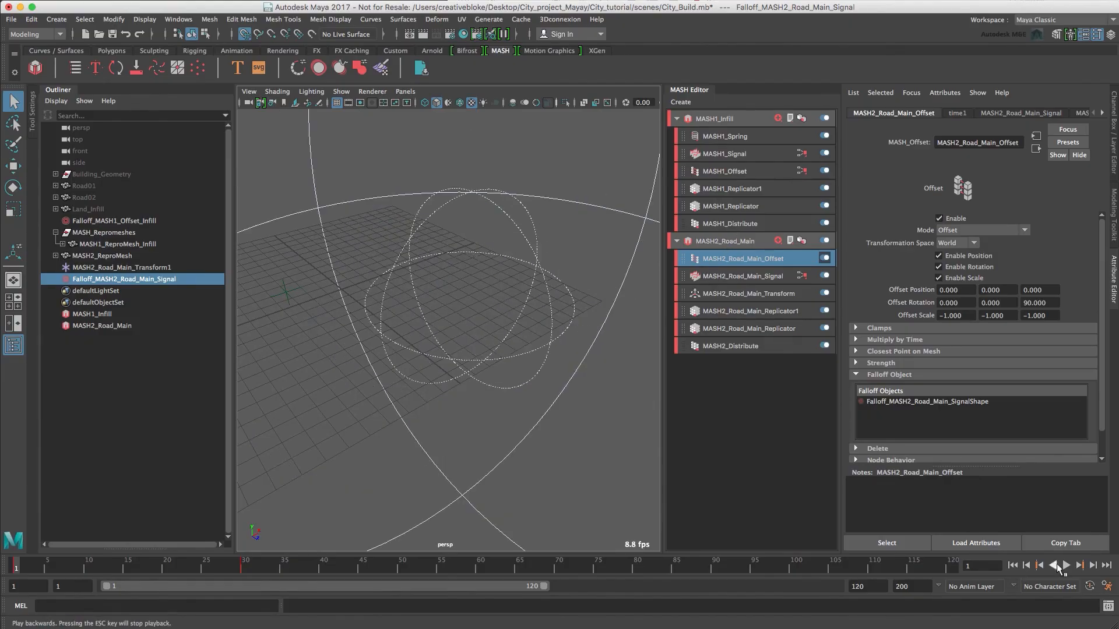
Add a Spring node to the MASH2_Road_Main network.
{"action": "left_click", "coordinate": [725, 242]}
{"action": "left_click", "coordinate": [943, 286]}
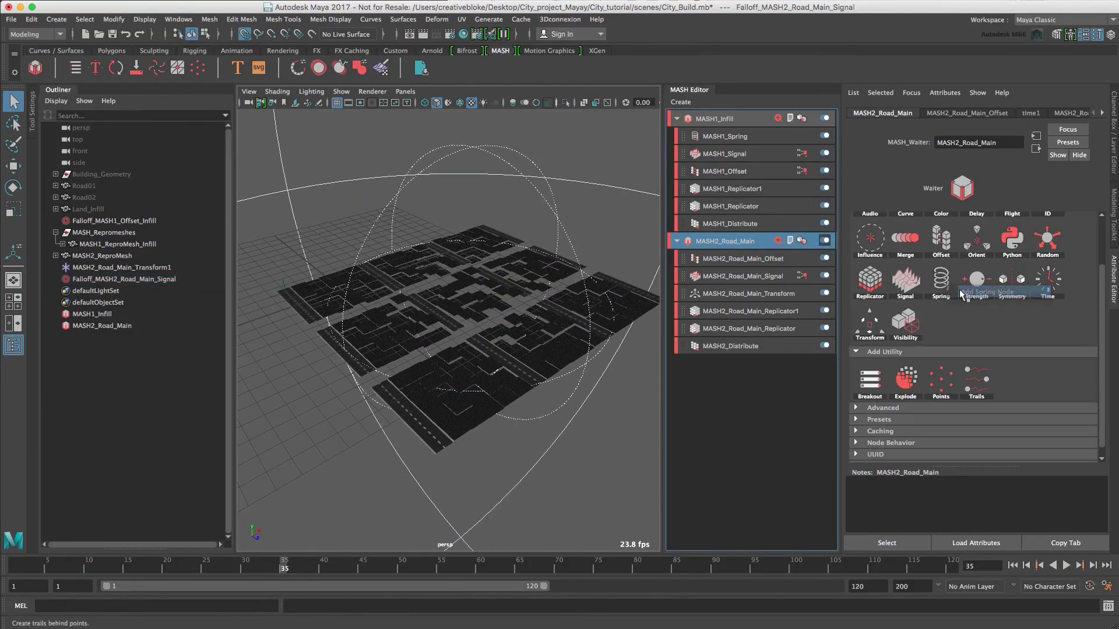